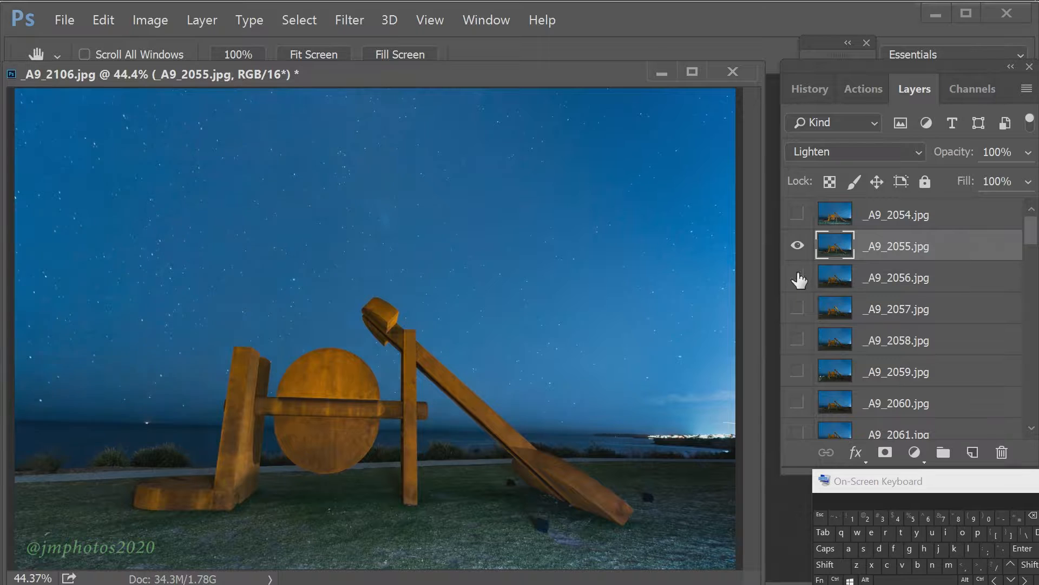
Hide layers _A9_2055.jpg and _A9_2057.jpg, and show _A9_2056.jpg and _A9_2058.jpg.
{"action": "left_click", "coordinate": [798, 277]}
{"action": "left_click", "coordinate": [798, 246]}
{"action": "left_click", "coordinate": [798, 307]}
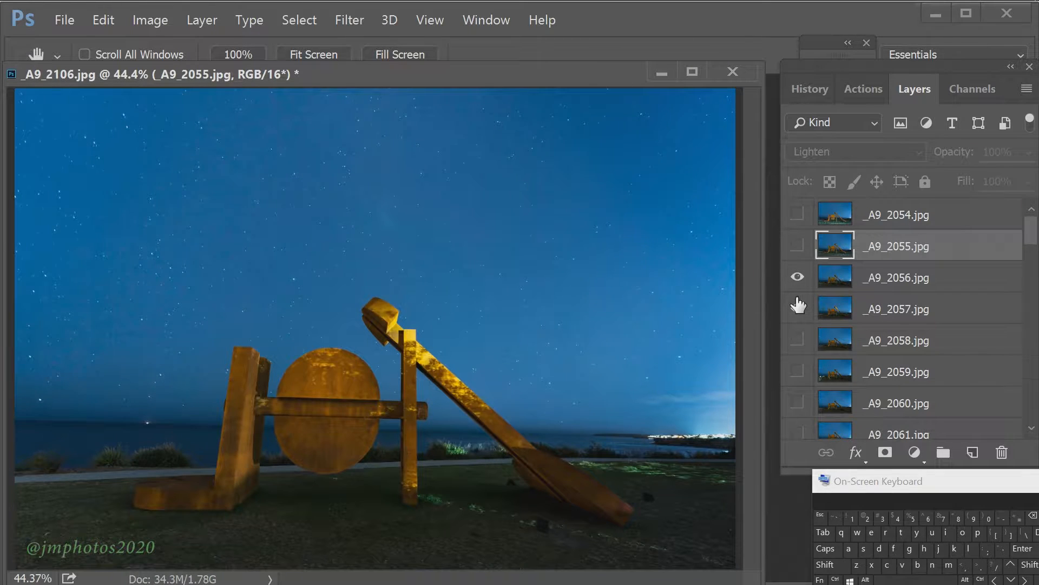
{"action": "left_click", "coordinate": [797, 339]}
{"action": "left_click", "coordinate": [798, 308]}
Preview _A9_2059.jpg and hide it again, then show _A9_2060.jpg and _A9_2061.jpg.
{"action": "left_click", "coordinate": [792, 375]}
{"action": "scroll", "coordinate": [796, 336], "scroll_direction": "down", "scroll_amount": 2}
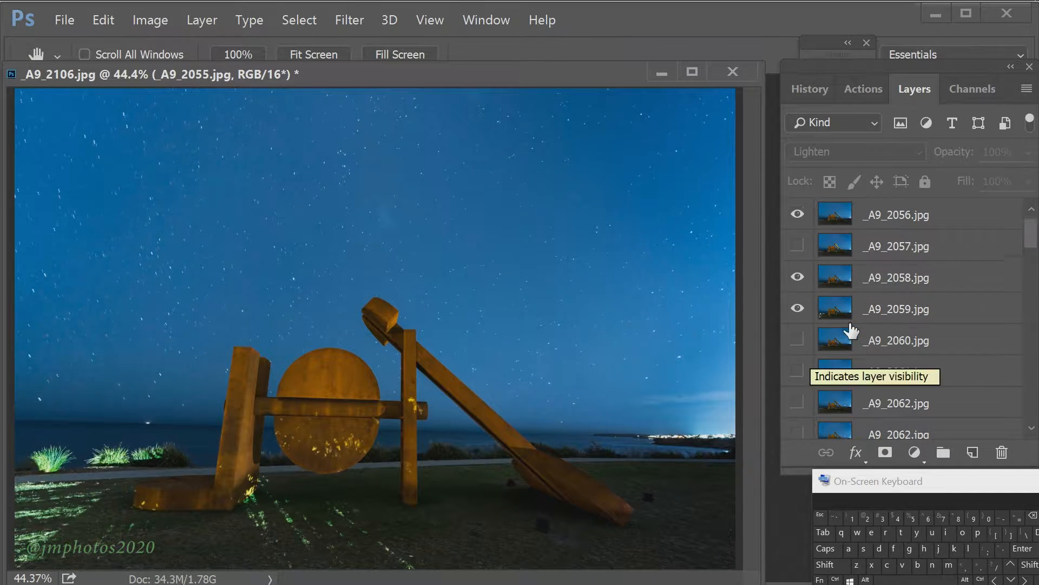
{"action": "left_click", "coordinate": [798, 306]}
{"action": "left_click", "coordinate": [797, 372]}
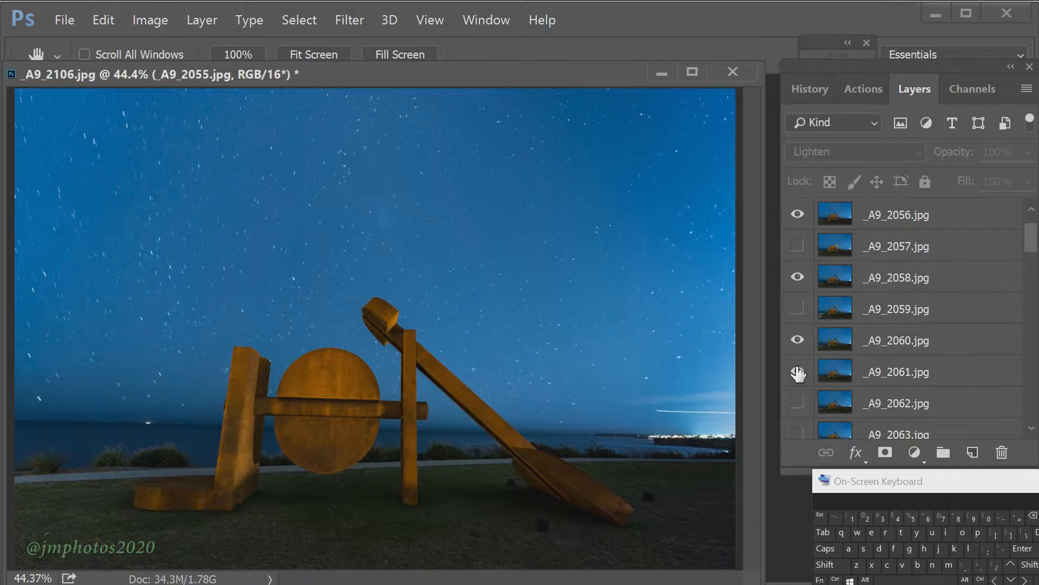
Add a layer mask to _A9_2061.jpg and paint out the bright light trail above the horizon with a small brush at 100% opacity.
{"action": "left_click", "coordinate": [836, 371]}
{"action": "left_click", "coordinate": [885, 452]}
{"action": "scroll", "coordinate": [707, 416], "scroll_direction": "up", "scroll_amount": 5}
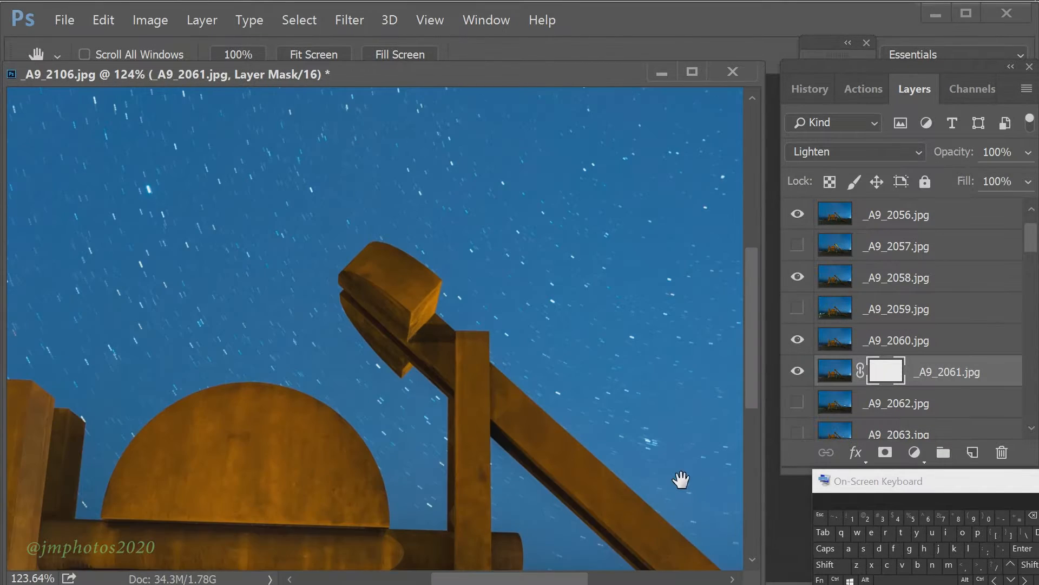
{"action": "scroll", "coordinate": [573, 440], "scroll_direction": "down", "scroll_amount": 3}
{"action": "left_click", "coordinate": [918, 564]}
{"action": "right_click", "coordinate": [605, 431]}
{"action": "left_click_drag", "start_coordinate": [792, 312], "coordinate": [722, 309]}
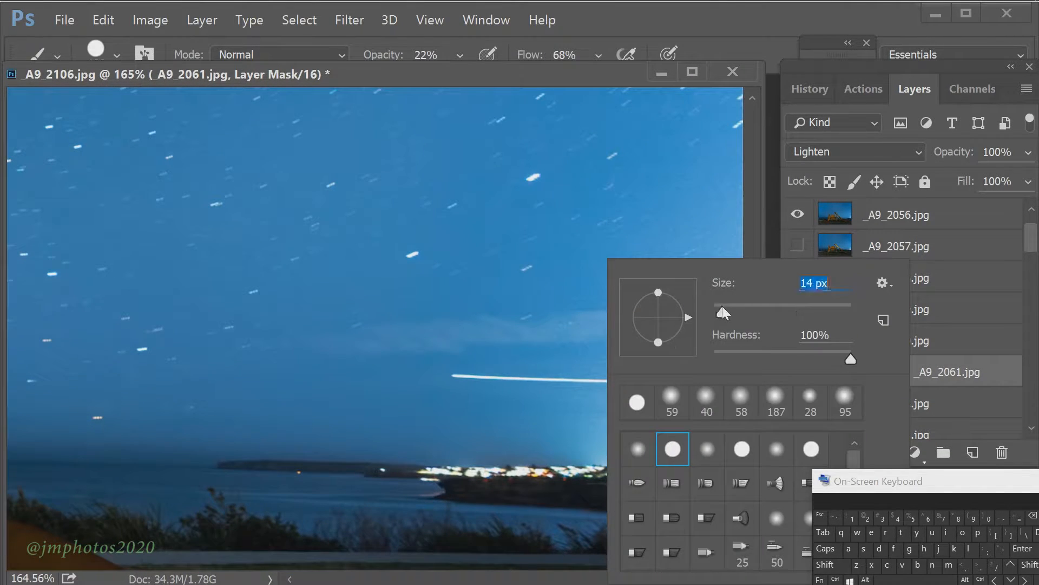
{"action": "left_click", "coordinate": [460, 54]}
{"action": "left_click_drag", "start_coordinate": [448, 376], "coordinate": [628, 388]}
{"action": "scroll", "coordinate": [669, 414], "scroll_direction": "down", "scroll_amount": 5}
Show _A9_2062.jpg, add a layer mask to it and paint out its light trail above the distant city lights.
{"action": "left_click", "coordinate": [797, 402]}
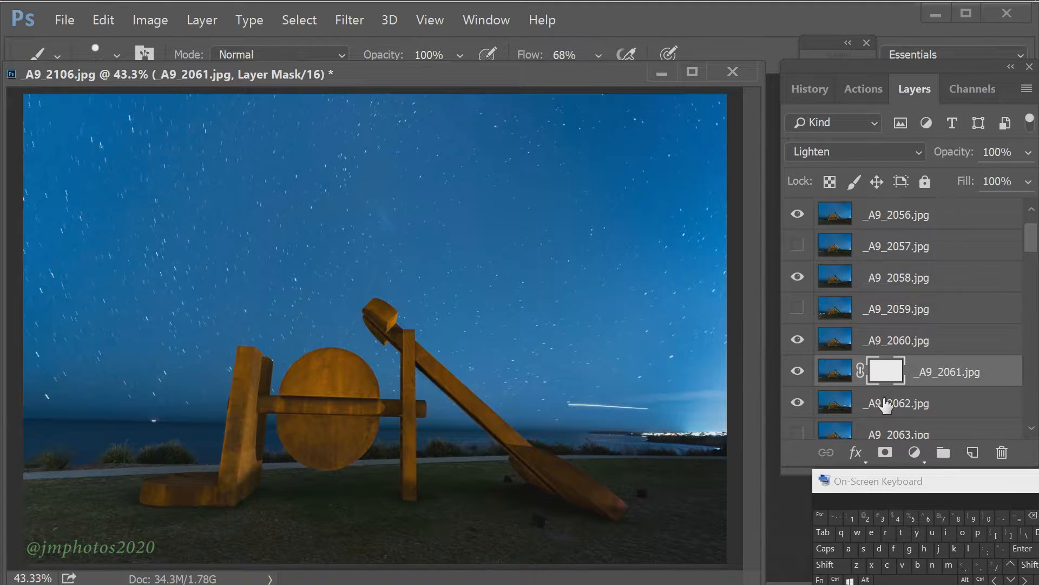
{"action": "key", "text": "F2"}
{"action": "scroll", "coordinate": [634, 409], "scroll_direction": "up", "scroll_amount": 9}
{"action": "left_click", "coordinate": [652, 579]}
{"action": "left_click", "coordinate": [752, 390]}
{"action": "left_click_drag", "start_coordinate": [617, 578], "coordinate": [676, 578]}
{"action": "left_click_drag", "start_coordinate": [177, 276], "coordinate": [593, 298]}
Adjust the brush size and clean up the remaining traces of the light trail on the _A9_2062.jpg mask.
{"action": "right_click", "coordinate": [560, 259]}
{"action": "left_click_drag", "start_coordinate": [673, 304], "coordinate": [706, 304]}
{"action": "key", "text": "Return"}
{"action": "key", "text": "bracketleft"}
{"action": "key", "text": "bracketleft"}
{"action": "key", "text": "bracketleft"}
{"action": "key", "text": "bracketleft"}
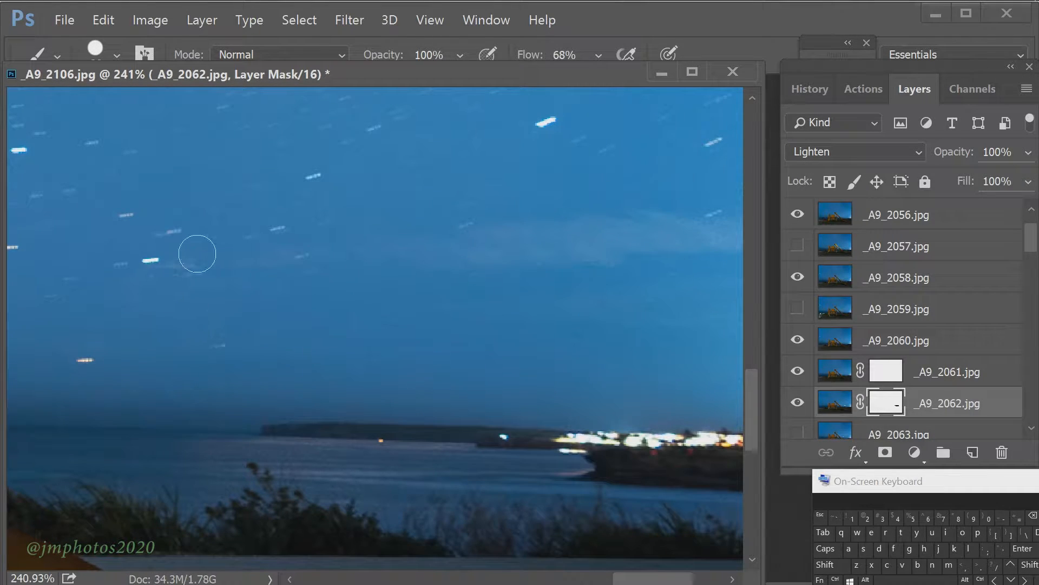
{"action": "scroll", "coordinate": [422, 322], "scroll_direction": "down", "scroll_amount": 9}
Compare _A9_2062.jpg on and off, and mask out a wider area around its light trail with a resized brush.
{"action": "left_click", "coordinate": [798, 402]}
{"action": "left_click", "coordinate": [798, 402]}
{"action": "scroll", "coordinate": [671, 428], "scroll_direction": "up", "scroll_amount": 4}
{"action": "left_click", "coordinate": [660, 578]}
{"action": "left_click", "coordinate": [753, 506]}
{"action": "left_click", "coordinate": [797, 403]}
{"action": "left_click", "coordinate": [798, 403]}
{"action": "scroll", "coordinate": [643, 394], "scroll_direction": "up", "scroll_amount": 6}
{"action": "right_click", "coordinate": [643, 395]}
{"action": "left_click_drag", "start_coordinate": [774, 311], "coordinate": [814, 311]}
{"action": "key", "text": "Return"}
{"action": "scroll", "coordinate": [626, 439], "scroll_direction": "down", "scroll_amount": 10}
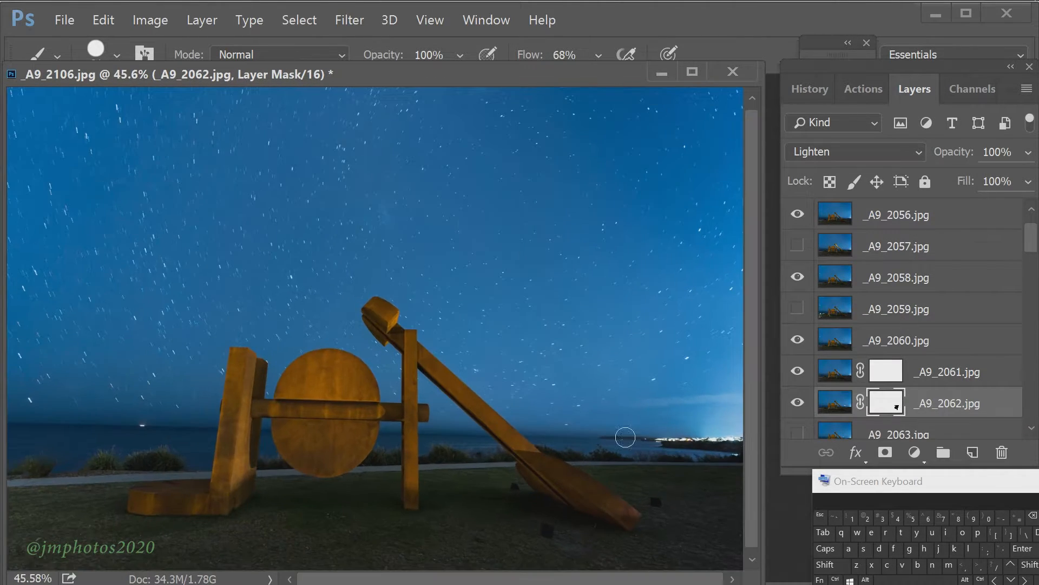
Show _A9_2063.jpg, add a layer mask to it and set the brush size to 7 px for its light trail.
{"action": "left_click", "coordinate": [798, 432]}
{"action": "left_click", "coordinate": [883, 431]}
{"action": "left_click", "coordinate": [885, 452]}
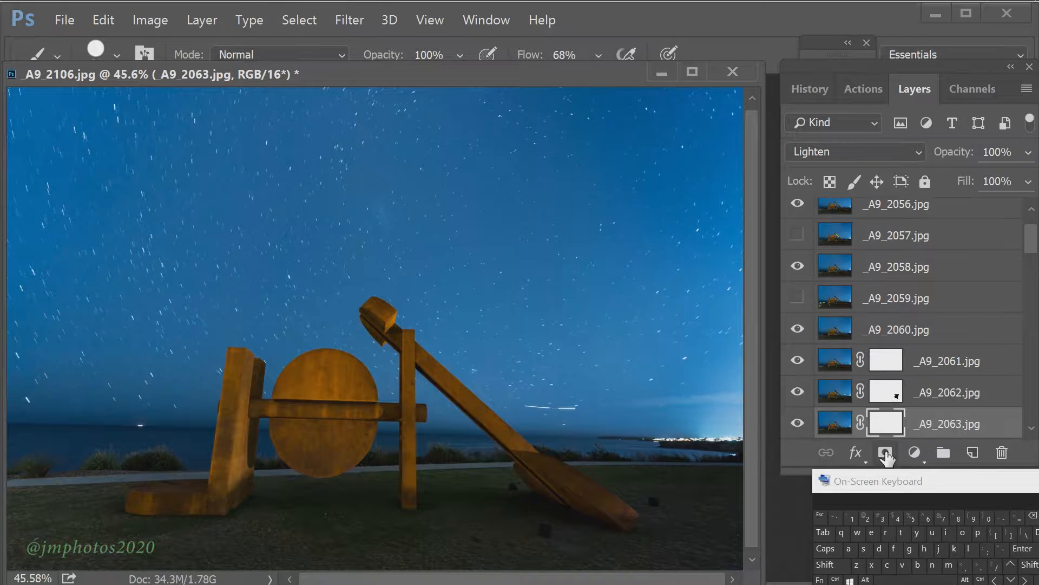
{"action": "scroll", "coordinate": [617, 449], "scroll_direction": "up", "scroll_amount": 13}
{"action": "left_click", "coordinate": [596, 579]}
{"action": "left_click", "coordinate": [753, 506]}
{"action": "scroll", "coordinate": [526, 408], "scroll_direction": "up", "scroll_amount": 4}
{"action": "scroll", "coordinate": [526, 408], "scroll_direction": "up", "scroll_amount": 2}
{"action": "right_click", "coordinate": [590, 259]}
{"action": "left_click_drag", "start_coordinate": [720, 297], "coordinate": [698, 297]}
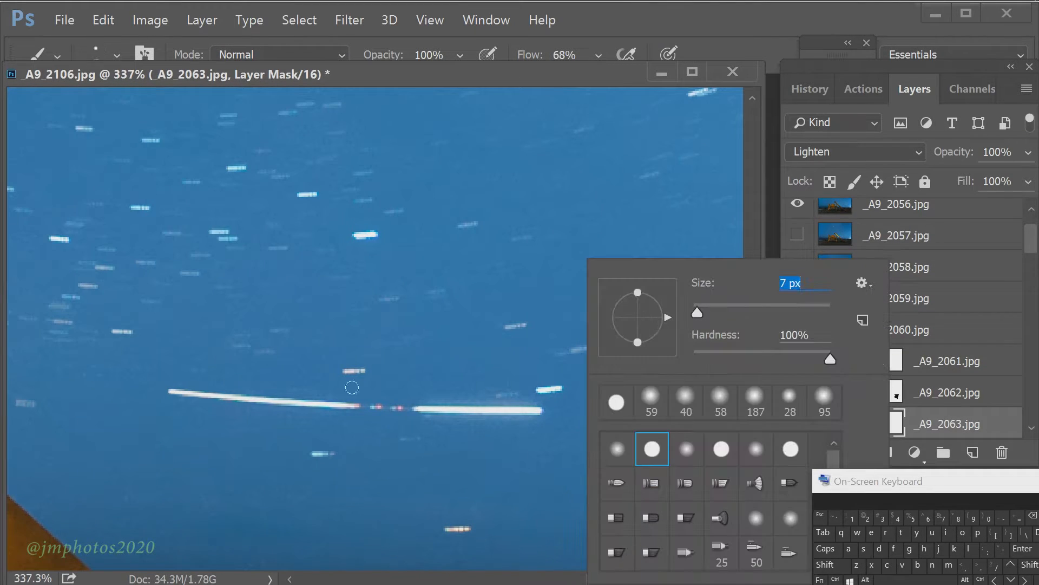
{"action": "key", "text": "Return"}
Paint out both bright segments of the light trail and their faint glow on the _A9_2063.jpg mask.
{"action": "left_click_drag", "start_coordinate": [187, 398], "coordinate": [347, 406]}
{"action": "left_click_drag", "start_coordinate": [412, 407], "coordinate": [563, 409]}
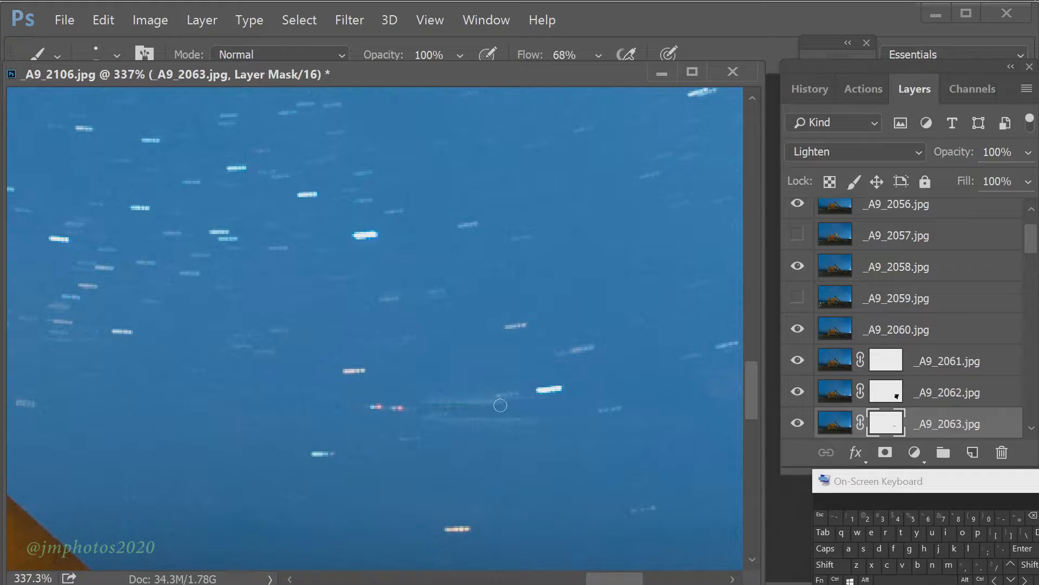
{"action": "left_click_drag", "start_coordinate": [500, 404], "coordinate": [477, 426]}
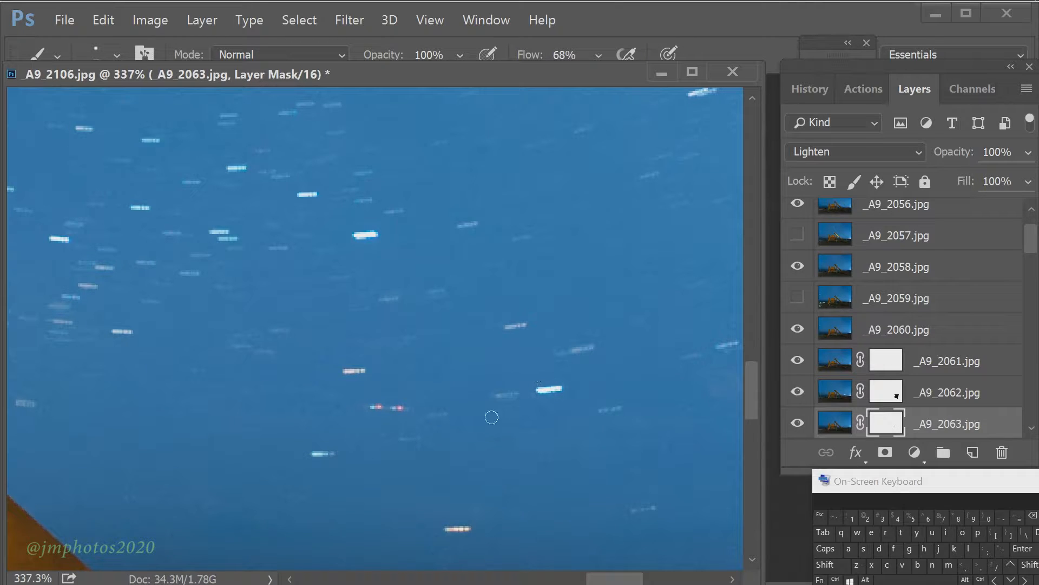
{"action": "scroll", "coordinate": [645, 405], "scroll_direction": "down", "scroll_amount": 7}
Show _A9_2064.jpg, add a layer mask to it and paint out the short light trail beside the diagonal beam.
{"action": "scroll", "coordinate": [804, 364], "scroll_direction": "down", "scroll_amount": 3}
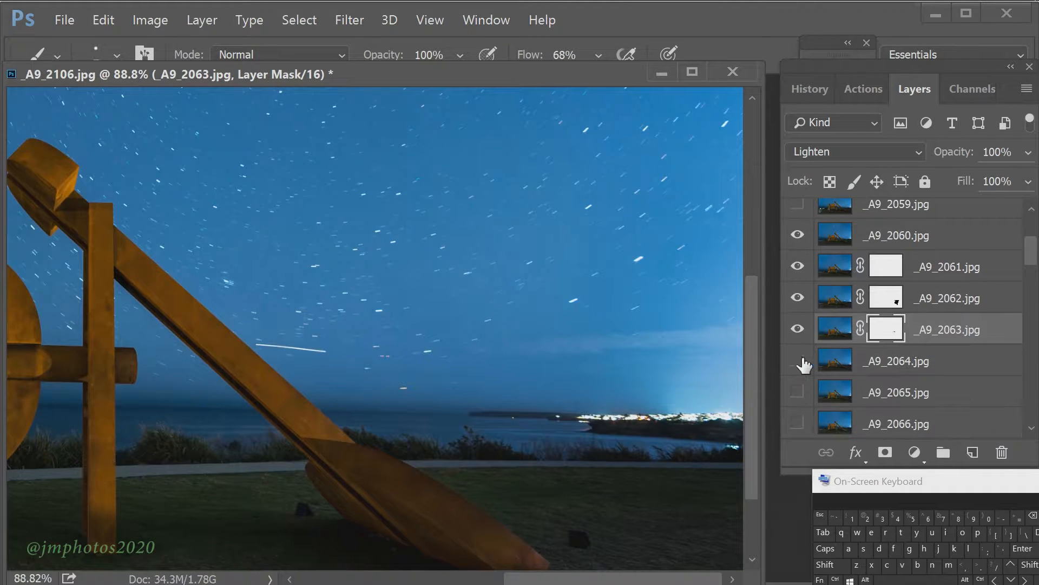
{"action": "scroll", "coordinate": [379, 325], "scroll_direction": "down", "scroll_amount": 4}
{"action": "key", "text": "alt+bracketleft"}
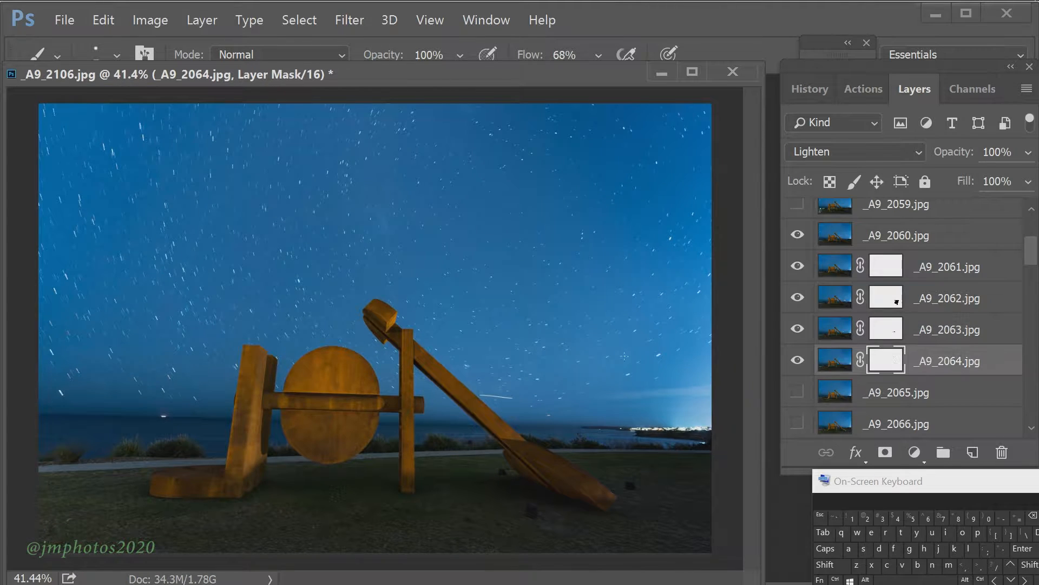
{"action": "scroll", "coordinate": [222, 203], "scroll_direction": "up", "scroll_amount": 8}
{"action": "scroll", "coordinate": [473, 383], "scroll_direction": "down", "scroll_amount": 5}
{"action": "scroll", "coordinate": [498, 503], "scroll_direction": "up", "scroll_amount": 4}
{"action": "scroll", "coordinate": [193, 429], "scroll_direction": "left", "scroll_amount": 2}
{"action": "left_click_drag", "start_coordinate": [193, 430], "coordinate": [582, 467]}
{"action": "scroll", "coordinate": [468, 451], "scroll_direction": "down", "scroll_amount": 10}
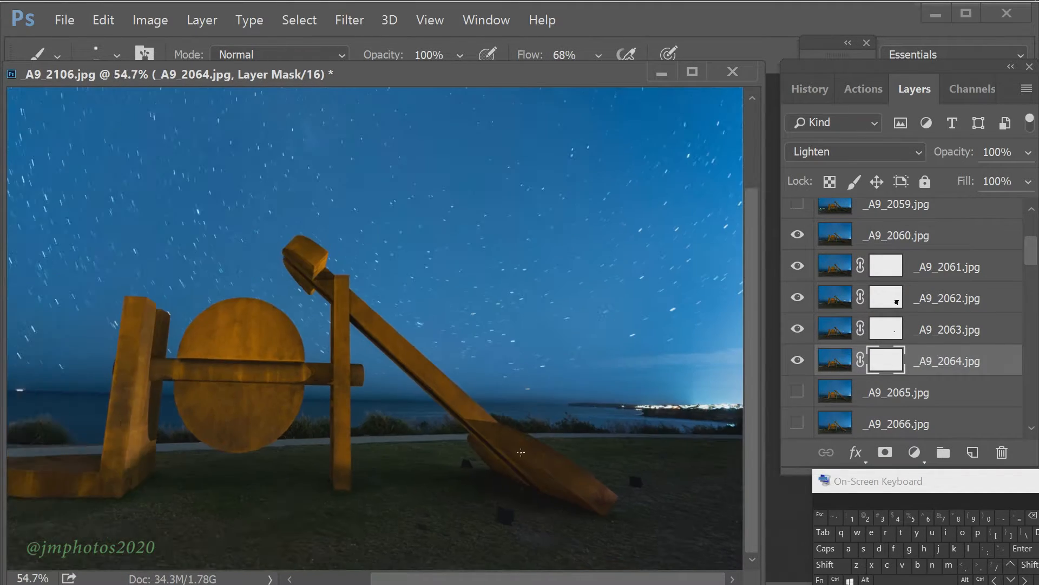
Show _A9_2065.jpg and add a layer mask to it.
{"action": "scroll", "coordinate": [917, 389], "scroll_direction": "down", "scroll_amount": 2}
{"action": "left_click", "coordinate": [797, 329]}
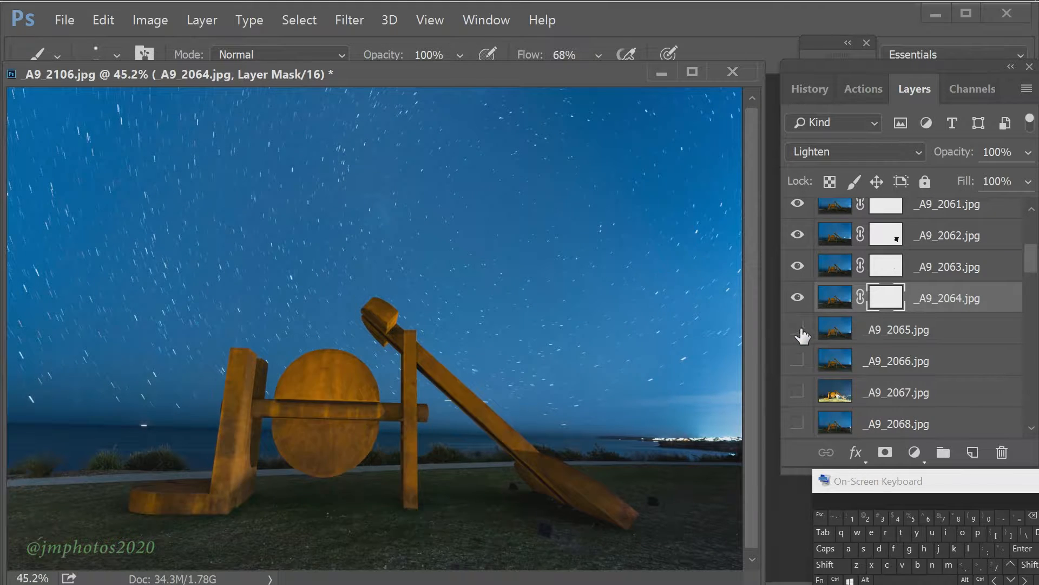
{"action": "left_click", "coordinate": [836, 331]}
{"action": "left_click", "coordinate": [885, 452]}
Shorten the Layers panel to uncover the toolbox and make black the foreground colour for retouching the _A9_2065.jpg mask along the diagonal beam.
{"action": "scroll", "coordinate": [457, 436], "scroll_direction": "up", "scroll_amount": 5}
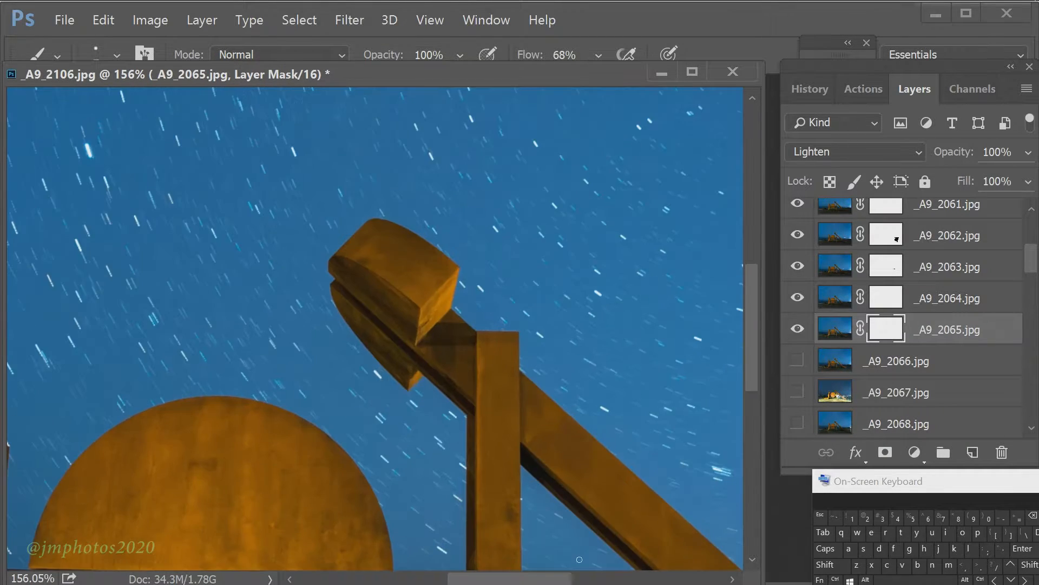
{"action": "scroll", "coordinate": [457, 436], "scroll_direction": "down", "scroll_amount": 3}
{"action": "scroll", "coordinate": [457, 437], "scroll_direction": "up", "scroll_amount": 3}
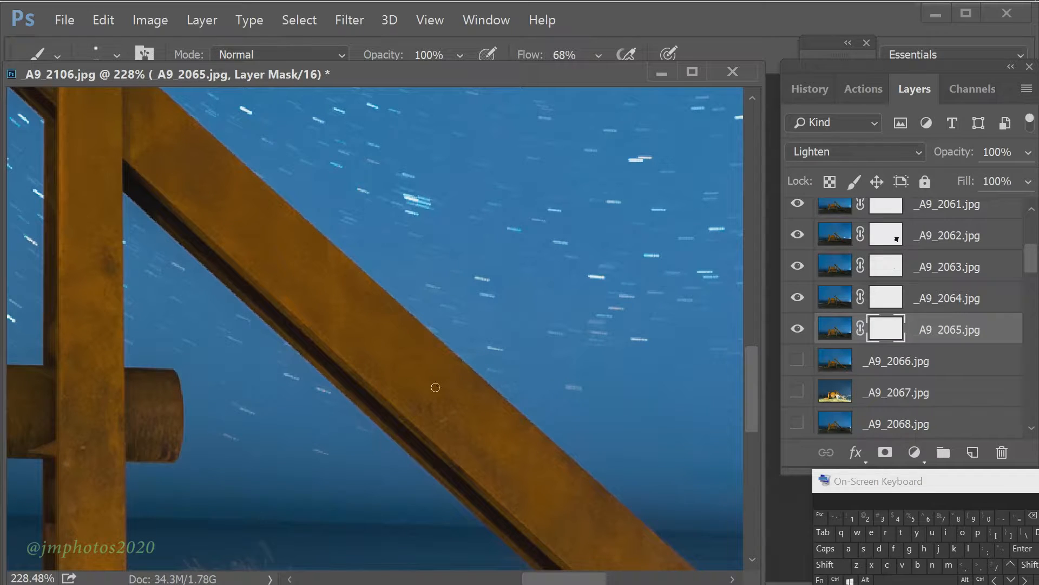
{"action": "scroll", "coordinate": [554, 429], "scroll_direction": "up", "scroll_amount": 3}
{"action": "left_click_drag", "start_coordinate": [1016, 471], "coordinate": [1016, 461]}
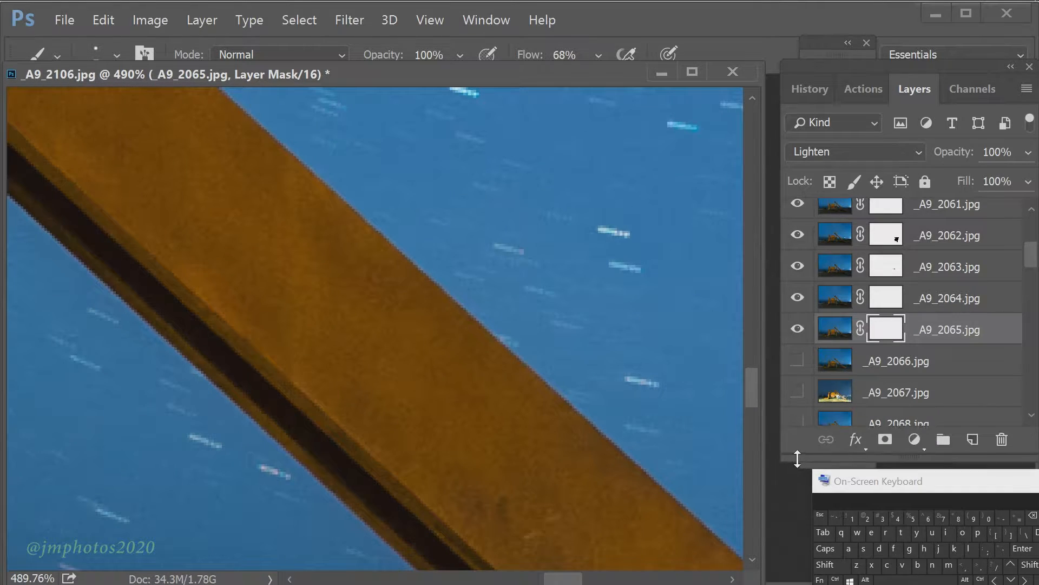
{"action": "left_click", "coordinate": [801, 457]}
{"action": "key", "text": "x"}
{"action": "key", "text": "x"}
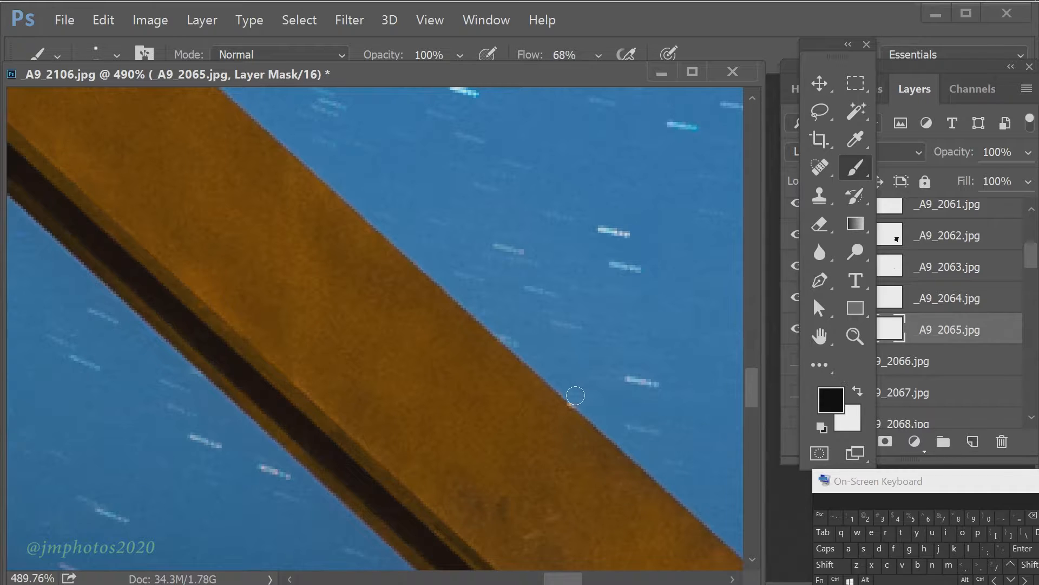
{"action": "key", "text": "ctrl+0"}
Compare _A9_2065.jpg on and off, and mask out its grass foreground with a larger brush at 54% opacity.
{"action": "left_click", "coordinate": [798, 331]}
{"action": "left_click", "coordinate": [798, 331]}
{"action": "right_click", "coordinate": [804, 294]}
{"action": "key", "text": "Return"}
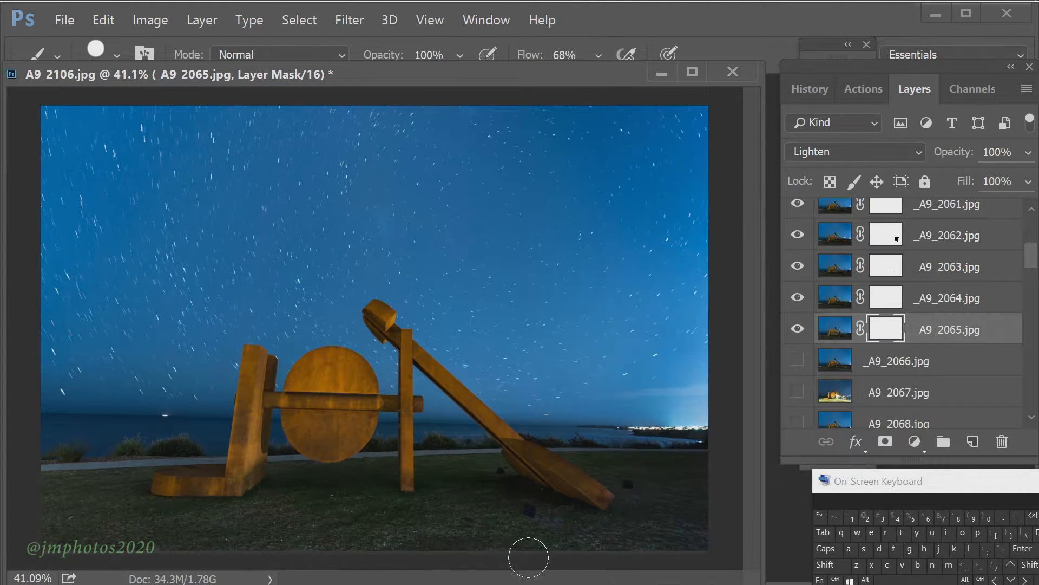
{"action": "left_click", "coordinate": [460, 54]}
{"action": "left_click_drag", "start_coordinate": [415, 81], "coordinate": [409, 81]}
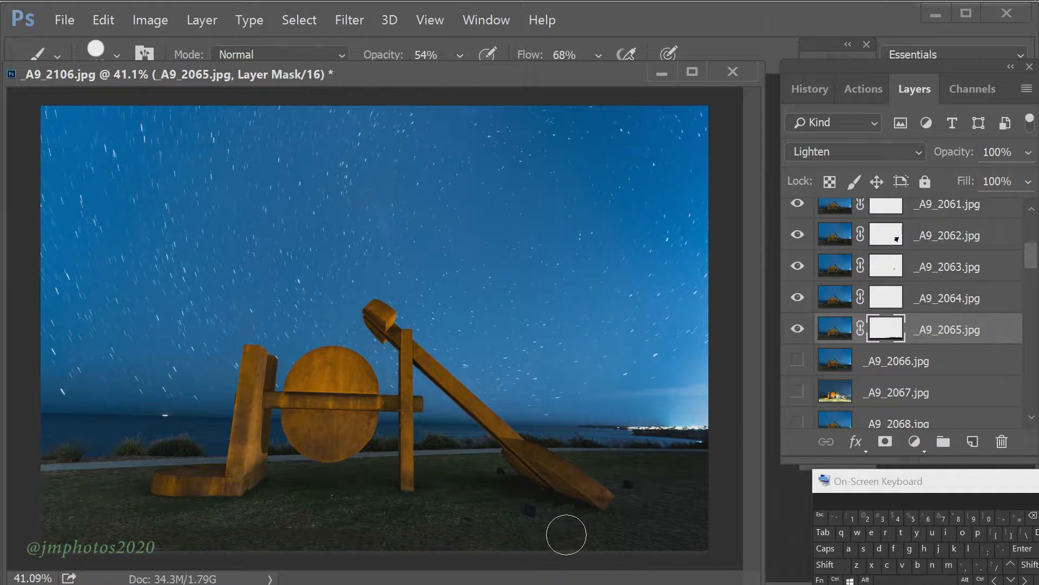
Show _A9_2066.jpg, add a layer mask to it, mask out its grass foreground with a larger brush and compare the layer on and off.
{"action": "left_click", "coordinate": [798, 360]}
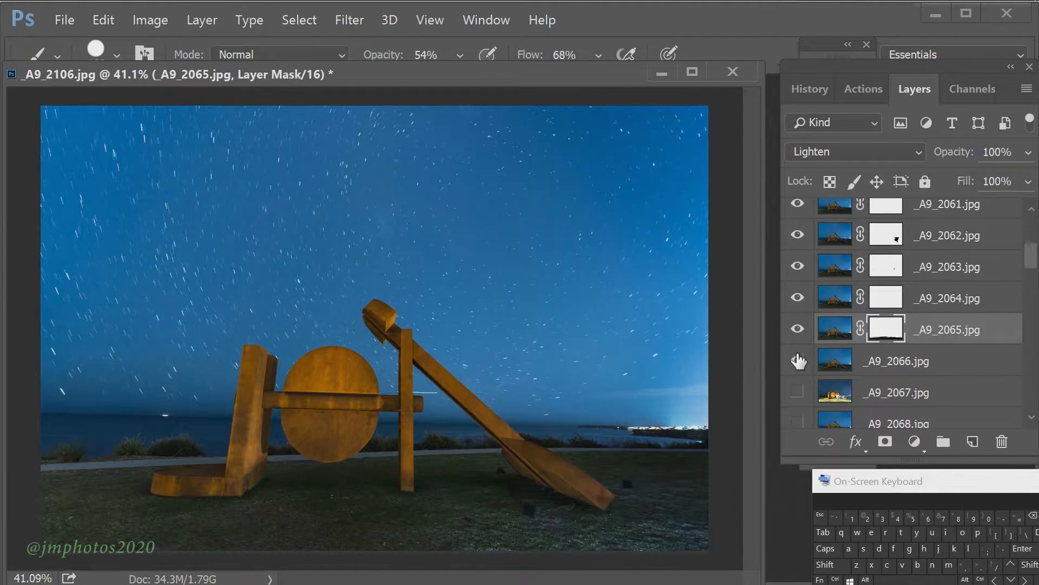
{"action": "left_click", "coordinate": [833, 360]}
{"action": "left_click", "coordinate": [885, 442]}
{"action": "right_click", "coordinate": [702, 333]}
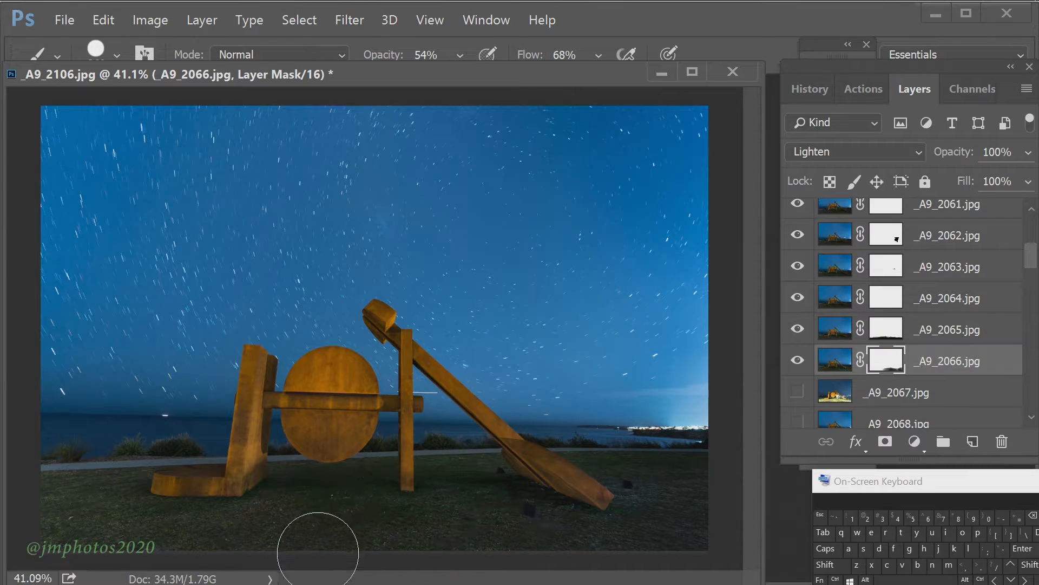
{"action": "left_click", "coordinate": [798, 360]}
{"action": "left_click", "coordinate": [797, 360]}
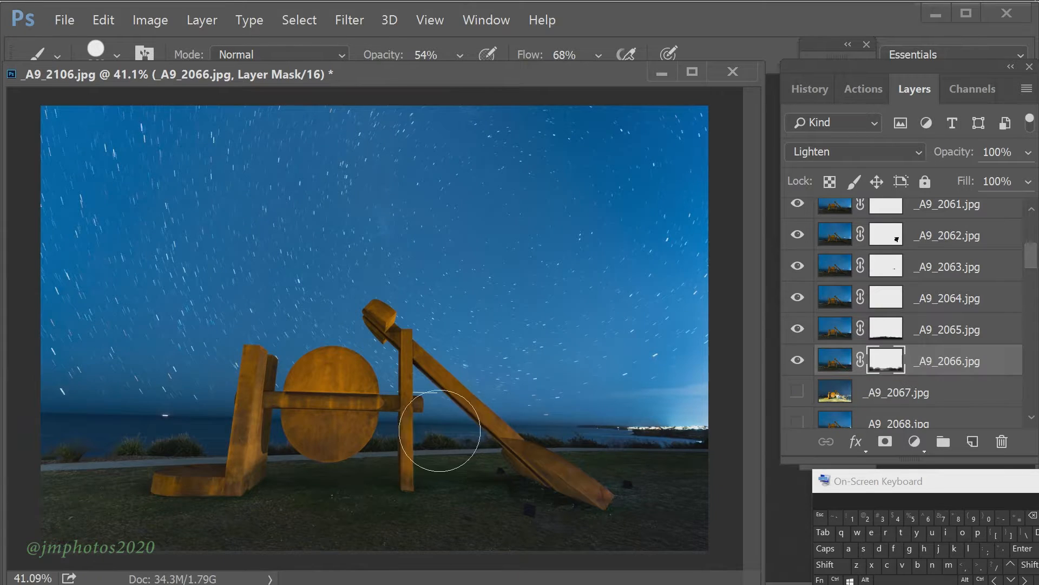
Paint out the light trail on both sides of the upright post on the _A9_2066.jpg mask with a small brush at 100% opacity.
{"action": "scroll", "coordinate": [373, 331], "scroll_direction": "up", "scroll_amount": 5}
{"action": "right_click", "coordinate": [375, 266]}
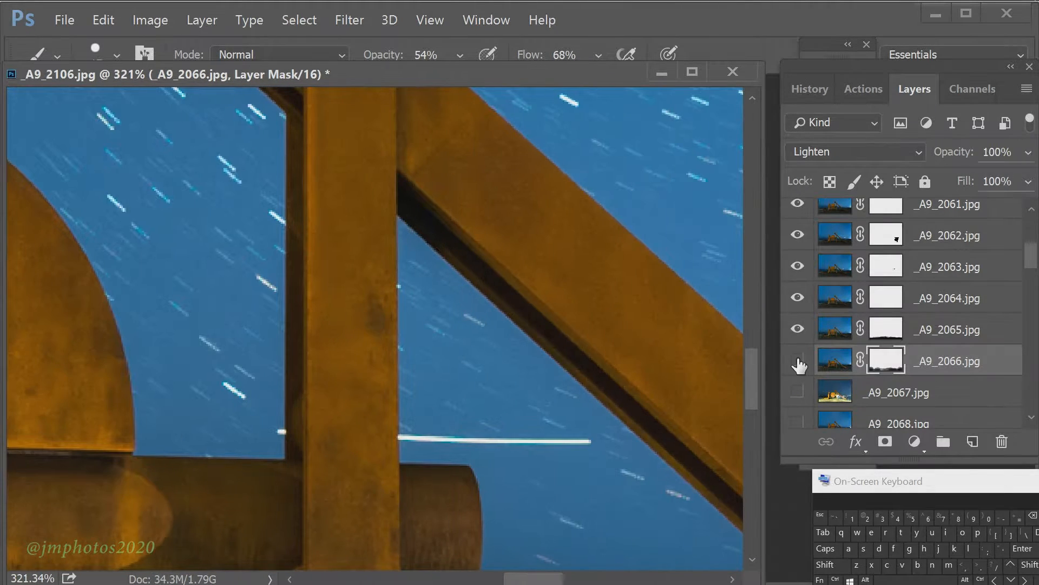
{"action": "left_click", "coordinate": [460, 56]}
{"action": "left_click_drag", "start_coordinate": [456, 81], "coordinate": [504, 82]}
{"action": "right_click", "coordinate": [428, 455]}
{"action": "left_click_drag", "start_coordinate": [572, 314], "coordinate": [566, 310]}
{"action": "left_click_drag", "start_coordinate": [282, 431], "coordinate": [276, 437]}
{"action": "left_click_drag", "start_coordinate": [453, 441], "coordinate": [584, 442]}
{"action": "key", "text": "ctrl+0"}
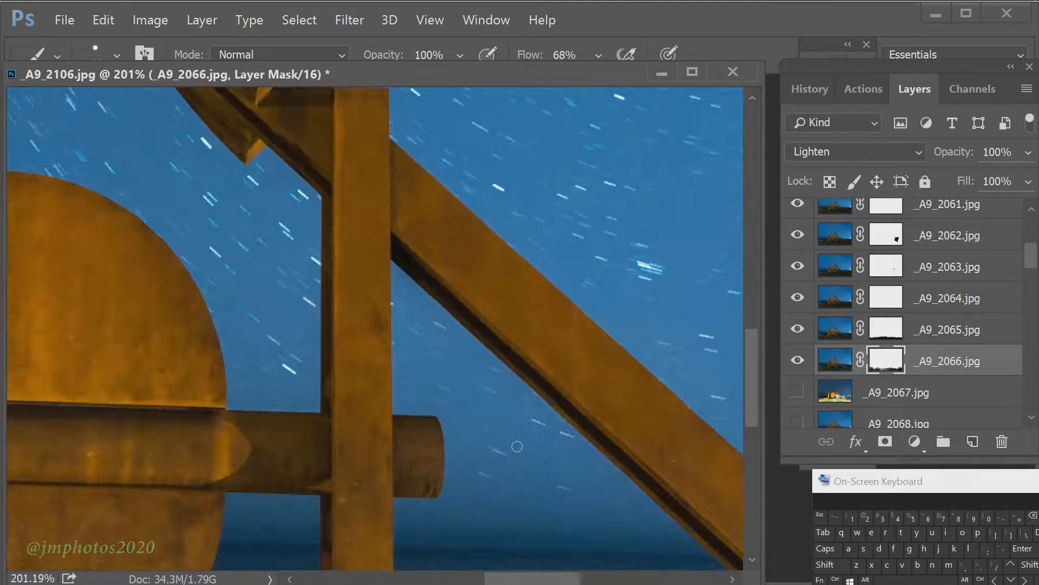
Preview _A9_2067.jpg, _A9_2068.jpg and _A9_2069.jpg in turn, leave them hidden, and show _A9_2071.jpg.
{"action": "left_click", "coordinate": [797, 392]}
{"action": "left_click", "coordinate": [797, 392]}
{"action": "scroll", "coordinate": [804, 299], "scroll_direction": "down", "scroll_amount": 2}
{"action": "left_click", "coordinate": [797, 298]}
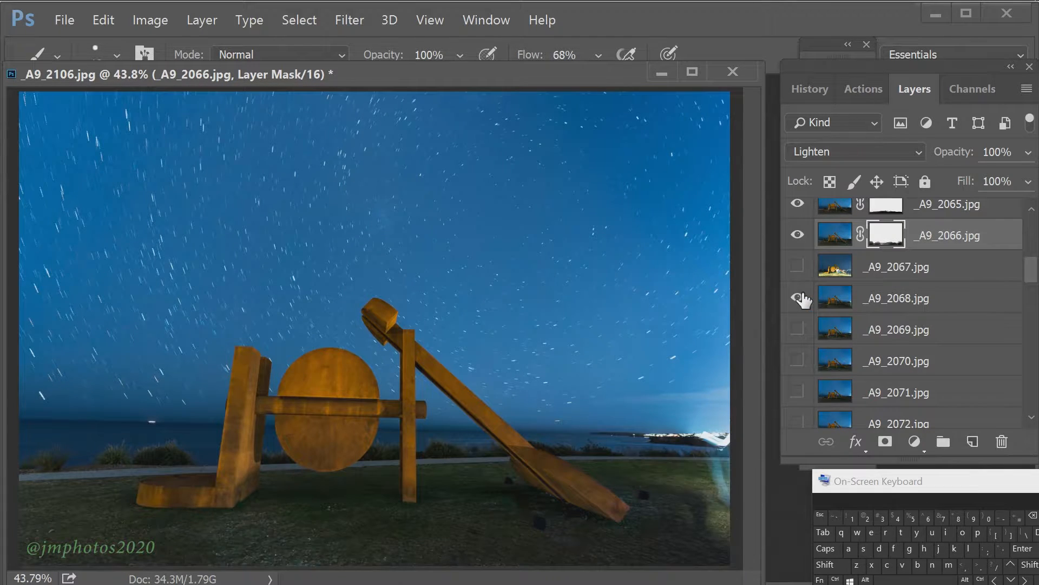
{"action": "left_click", "coordinate": [797, 298]}
{"action": "left_click", "coordinate": [797, 330]}
{"action": "left_click", "coordinate": [797, 329]}
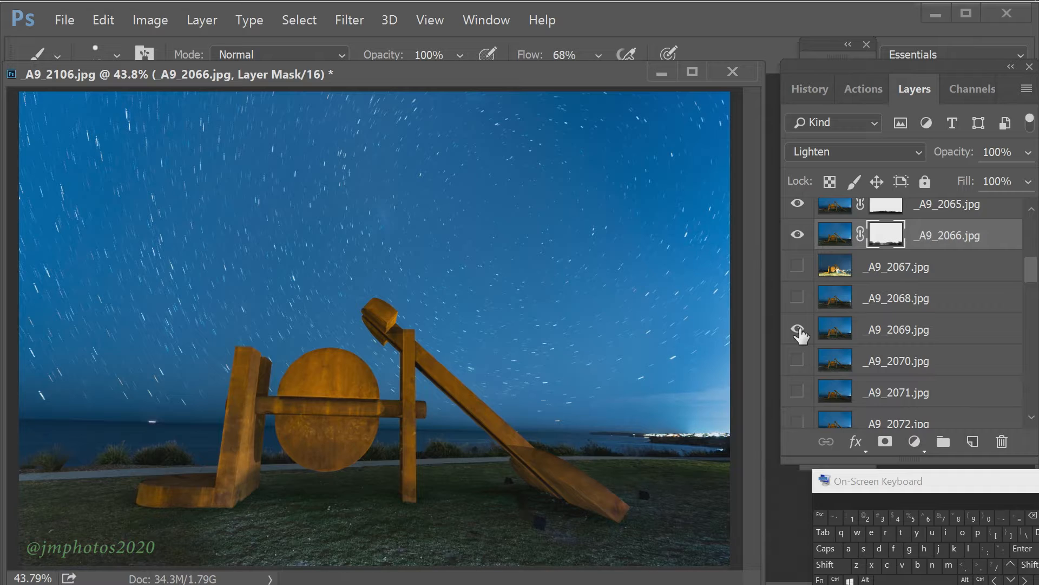
{"action": "left_click", "coordinate": [797, 392]}
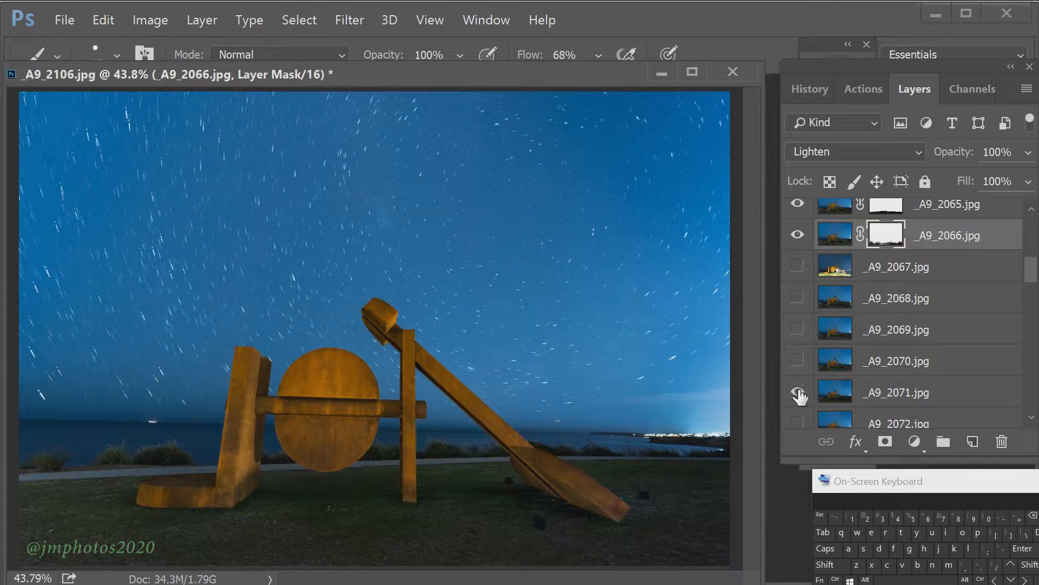
Show _A9_2072.jpg, add a layer mask to it and paint out its grass foreground with a large brush.
{"action": "scroll", "coordinate": [798, 332], "scroll_direction": "down", "scroll_amount": 3}
{"action": "left_click", "coordinate": [864, 332]}
{"action": "right_click", "coordinate": [653, 358]}
{"action": "left_click_drag", "start_coordinate": [745, 312], "coordinate": [849, 312]}
{"action": "key", "text": "Return"}
{"action": "left_click", "coordinate": [885, 442]}
{"action": "mouse_move", "coordinate": [616, 560]}
{"action": "left_mouse_down"}
{"action": "mouse_move", "coordinate": [19, 548]}
{"action": "mouse_move", "coordinate": [346, 540]}
{"action": "mouse_move", "coordinate": [464, 549]}
{"action": "left_mouse_up"}
{"action": "left_click", "coordinate": [669, 494]}
Preview _A9_2073.jpg and _A9_2074.jpg, hide both again, and show _A9_2075.jpg.
{"action": "left_click", "coordinate": [798, 361]}
{"action": "left_click", "coordinate": [799, 393]}
{"action": "left_click", "coordinate": [798, 365]}
{"action": "scroll", "coordinate": [799, 365], "scroll_direction": "down", "scroll_amount": 2}
{"action": "left_click", "coordinate": [797, 330]}
{"action": "left_click", "coordinate": [795, 365]}
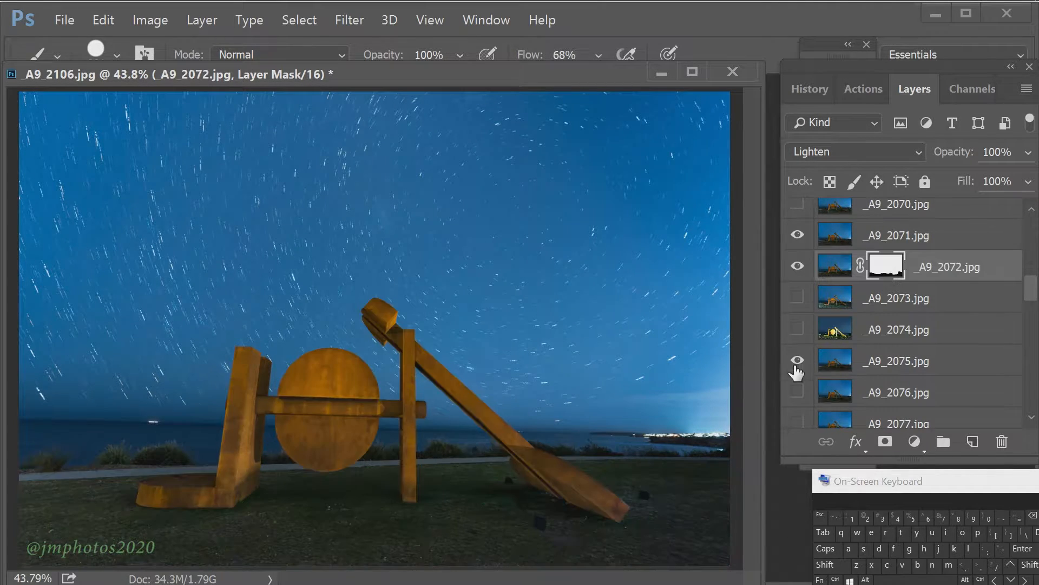
Show _A9_2076.jpg and _A9_2077.jpg, and add a layer mask to _A9_2077.jpg.
{"action": "scroll", "coordinate": [831, 362], "scroll_direction": "down", "scroll_amount": 2}
{"action": "left_click", "coordinate": [798, 267]}
{"action": "left_click", "coordinate": [798, 267]}
{"action": "left_click", "coordinate": [797, 298]}
{"action": "left_click", "coordinate": [872, 298]}
{"action": "left_click", "coordinate": [885, 441]}
Adjust the brush size and touch up the _A9_2077.jpg mask.
{"action": "right_click", "coordinate": [566, 256]}
{"action": "left_click_drag", "start_coordinate": [781, 313], "coordinate": [744, 312]}
{"action": "left_click", "coordinate": [777, 210]}
{"action": "right_click", "coordinate": [708, 389]}
{"action": "left_click_drag", "start_coordinate": [844, 309], "coordinate": [851, 310]}
{"action": "key", "text": "Return"}
Show _A9_2078.jpg, add a layer mask to it and set a small brush size for the dotted trail in the western sky area.
{"action": "left_click", "coordinate": [802, 329]}
{"action": "left_click", "coordinate": [885, 328]}
{"action": "left_click", "coordinate": [885, 442]}
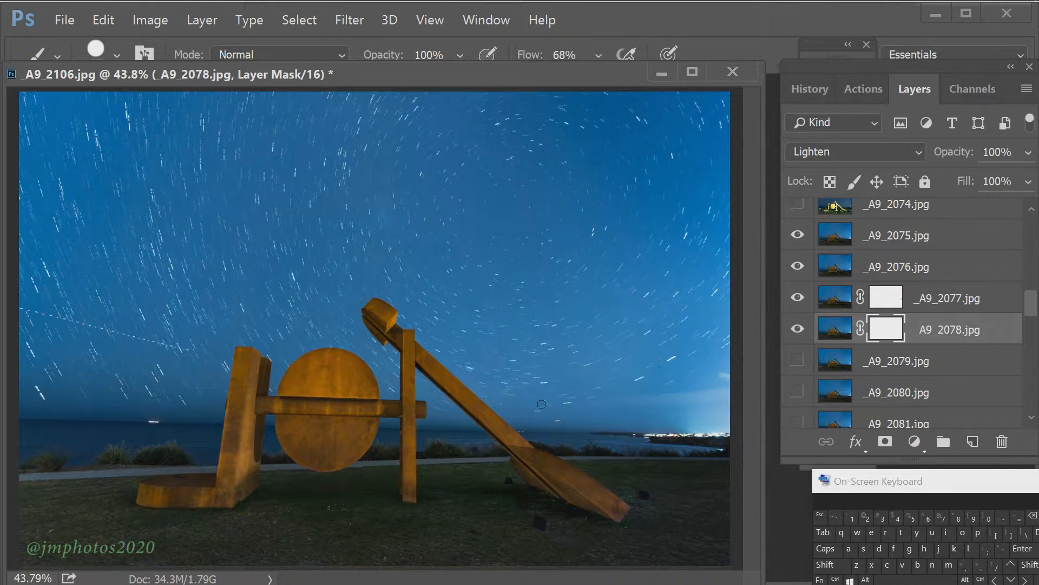
{"action": "scroll", "coordinate": [195, 329], "scroll_direction": "up", "scroll_amount": 10}
{"action": "scroll", "coordinate": [184, 328], "scroll_direction": "left", "scroll_amount": 10}
{"action": "right_click", "coordinate": [103, 303]}
{"action": "left_click", "coordinate": [220, 310]}
Paint out the dotted aircraft trail crossing the star trails beside the sculpture on the _A9_2078.jpg mask.
{"action": "left_click_drag", "start_coordinate": [15, 218], "coordinate": [129, 243]}
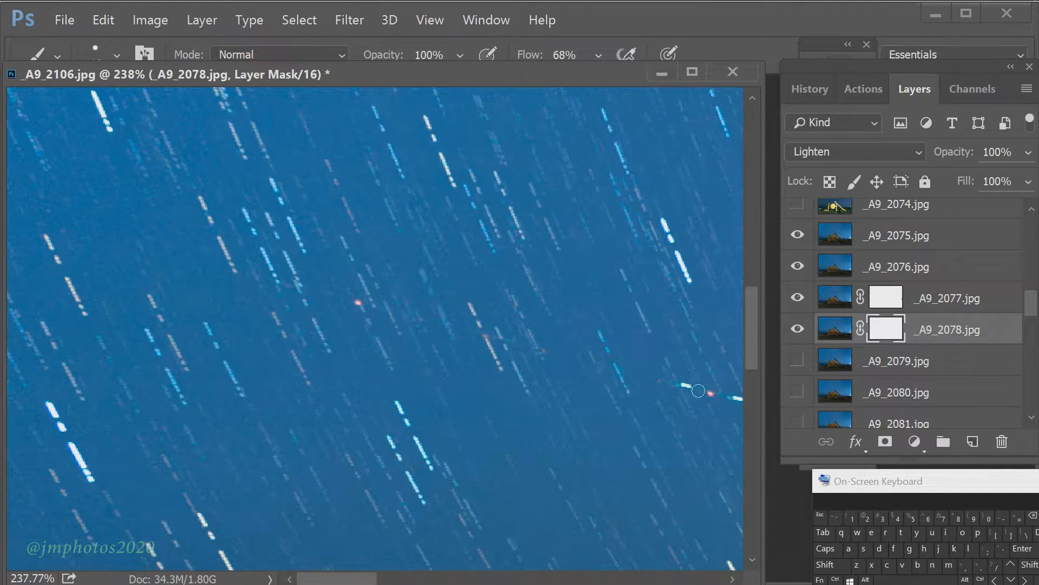
{"action": "left_click_drag", "start_coordinate": [372, 581], "coordinate": [423, 579]}
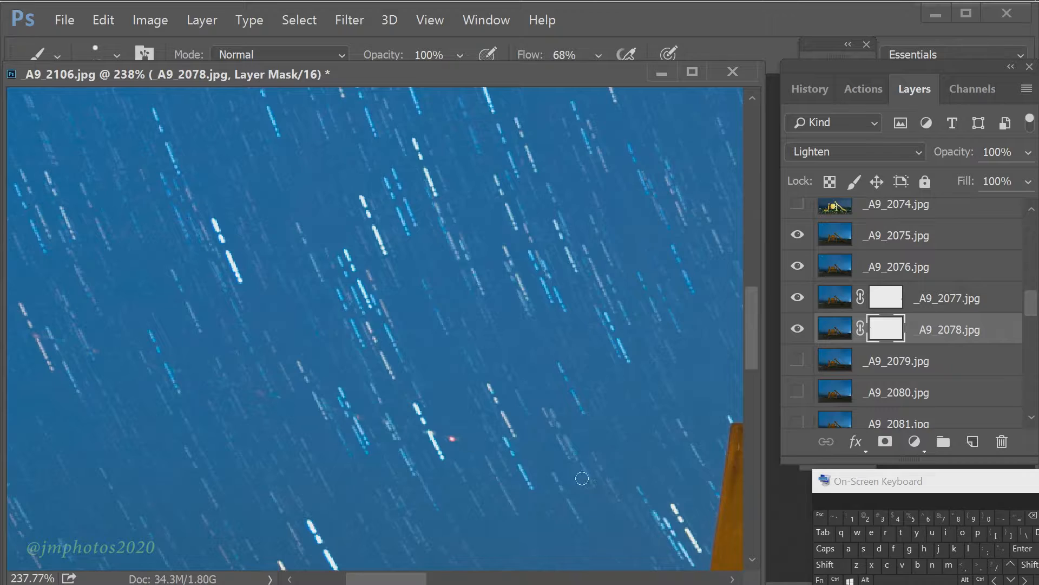
{"action": "scroll", "coordinate": [582, 478], "scroll_direction": "down", "scroll_amount": 5}
Compare _A9_2077.jpg on and off, and paint out part of the faint horizontal trail above the horizon on the _A9_2078.jpg mask.
{"action": "scroll", "coordinate": [476, 518], "scroll_direction": "up", "scroll_amount": 4}
{"action": "left_click", "coordinate": [794, 299]}
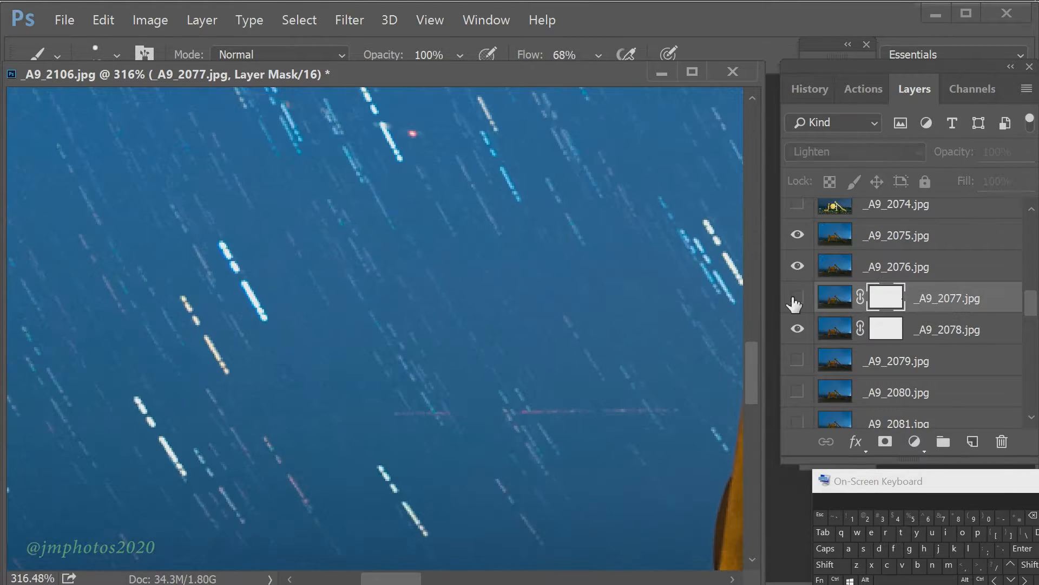
{"action": "left_click", "coordinate": [793, 299]}
{"action": "left_click", "coordinate": [882, 330]}
{"action": "left_click", "coordinate": [807, 329]}
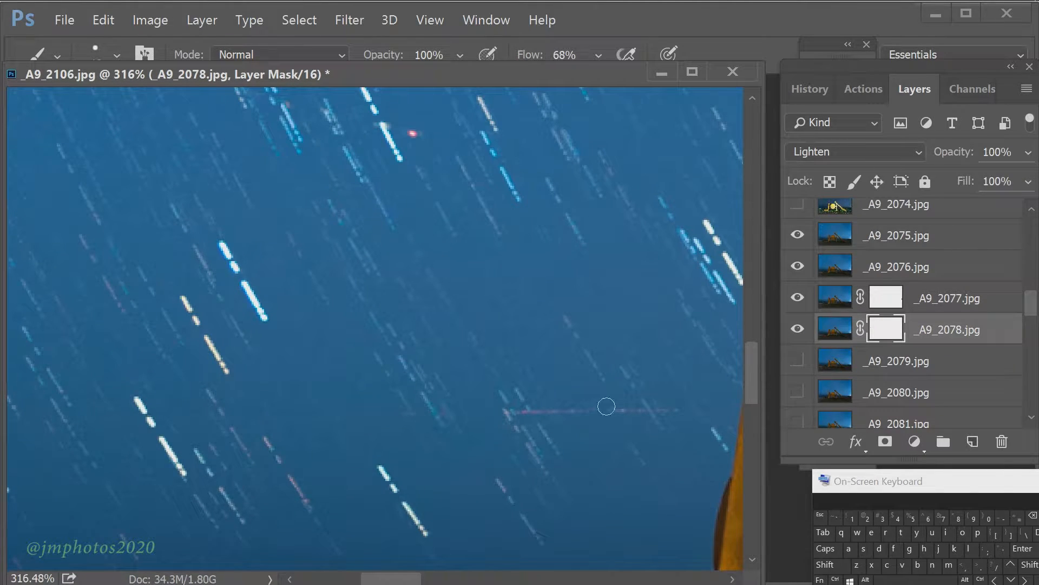
Add layer masks to _A9_2076.jpg and _A9_2075.jpg and paint out the remaining pieces of the faint horizontal trail.
{"action": "left_click", "coordinate": [880, 268]}
{"action": "left_click", "coordinate": [885, 441]}
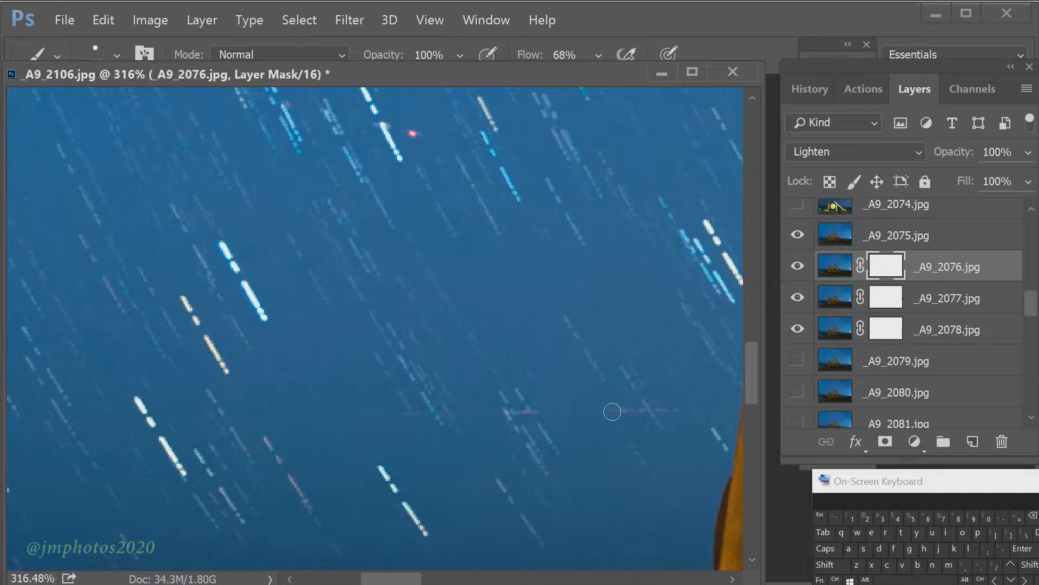
{"action": "scroll", "coordinate": [852, 374], "scroll_direction": "up", "scroll_amount": 2}
{"action": "left_click", "coordinate": [882, 299]}
{"action": "left_click", "coordinate": [884, 440]}
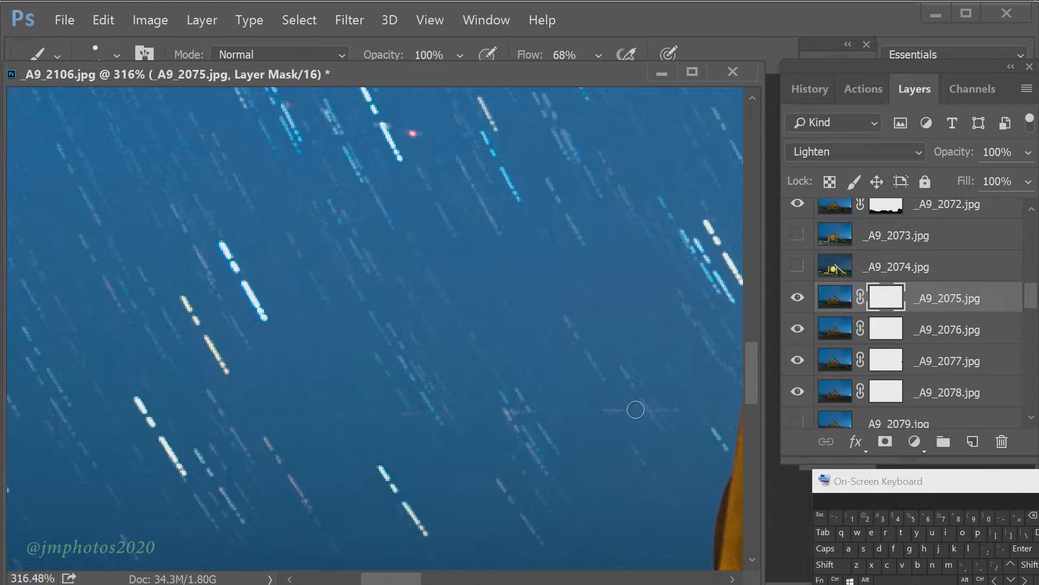
Show _A9_2079.jpg and add a layer mask to it.
{"action": "scroll", "coordinate": [644, 422], "scroll_direction": "down", "scroll_amount": 14}
{"action": "scroll", "coordinate": [584, 438], "scroll_direction": "up", "scroll_amount": 9}
{"action": "scroll", "coordinate": [616, 501], "scroll_direction": "down", "scroll_amount": 16}
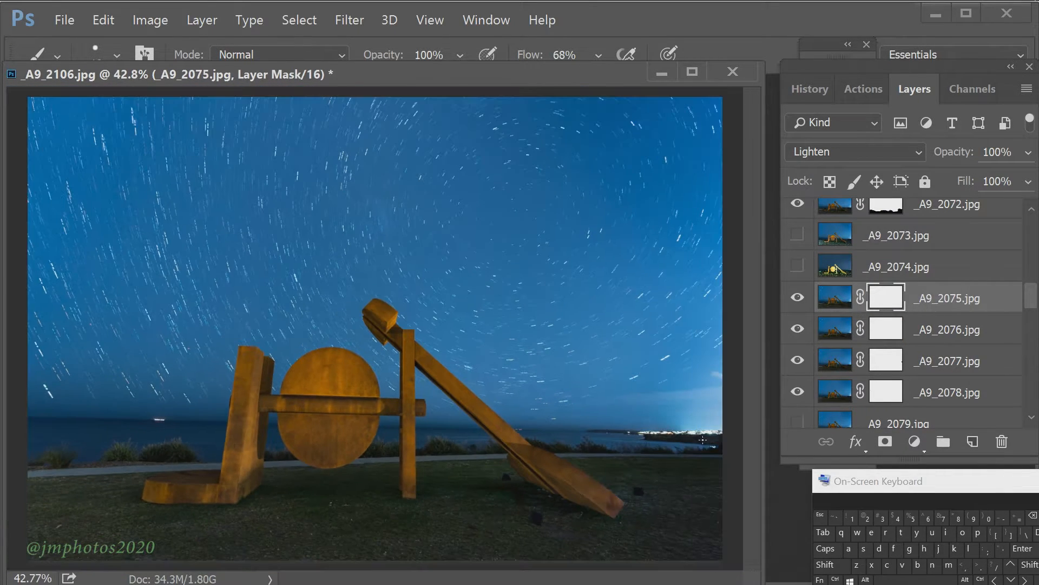
{"action": "scroll", "coordinate": [844, 325], "scroll_direction": "down", "scroll_amount": 4}
{"action": "left_click", "coordinate": [885, 301]}
{"action": "left_click", "coordinate": [798, 298]}
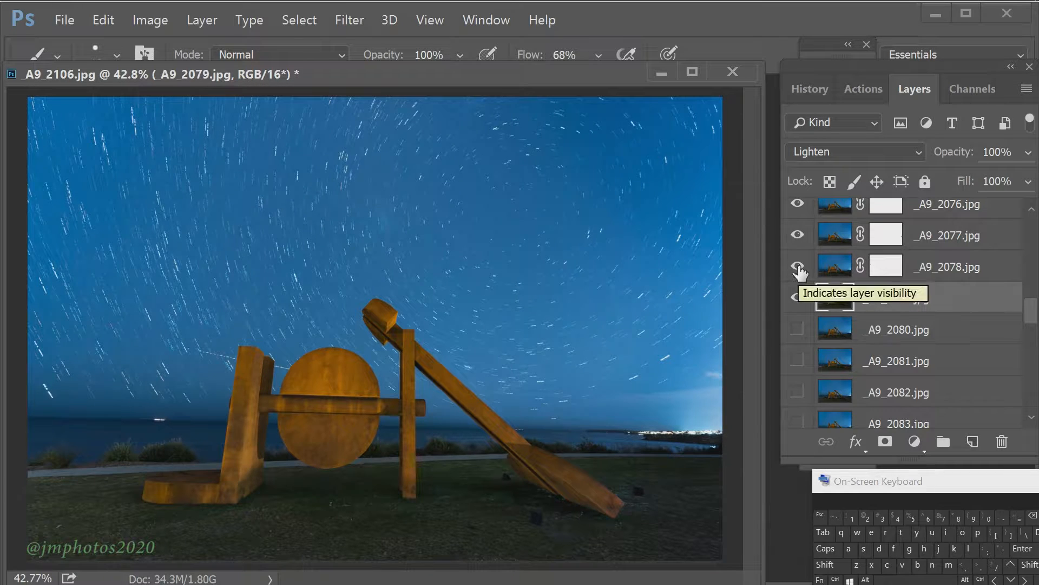
{"action": "left_click", "coordinate": [885, 298]}
Paint out the dotted aircraft trail on both sides of the sculpture's upright block on the _A9_2079.jpg mask, comparing the layer on and off.
{"action": "scroll", "coordinate": [233, 360], "scroll_direction": "up", "scroll_amount": 10}
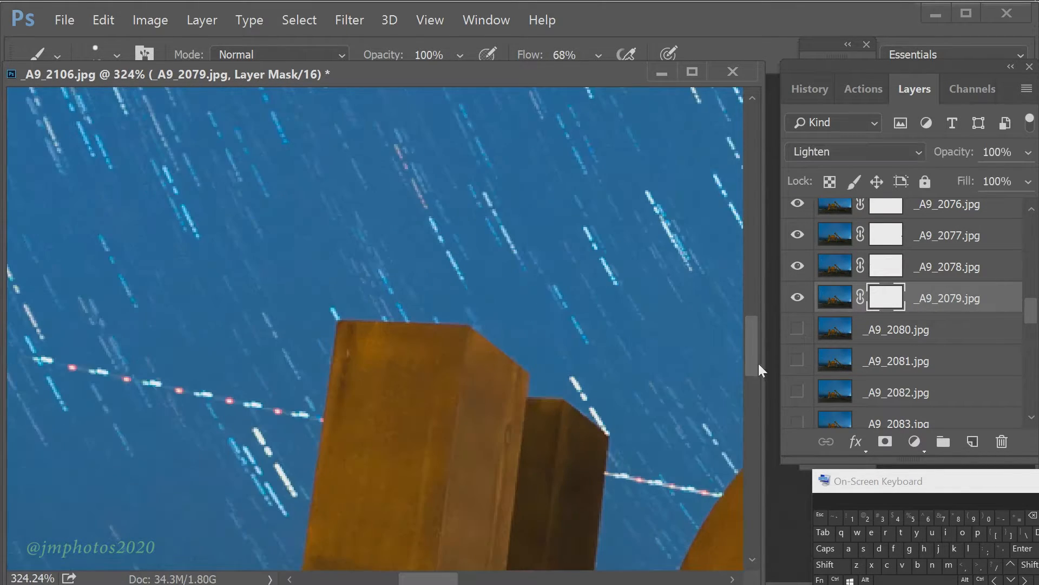
{"action": "scroll", "coordinate": [691, 380], "scroll_direction": "down", "scroll_amount": 2}
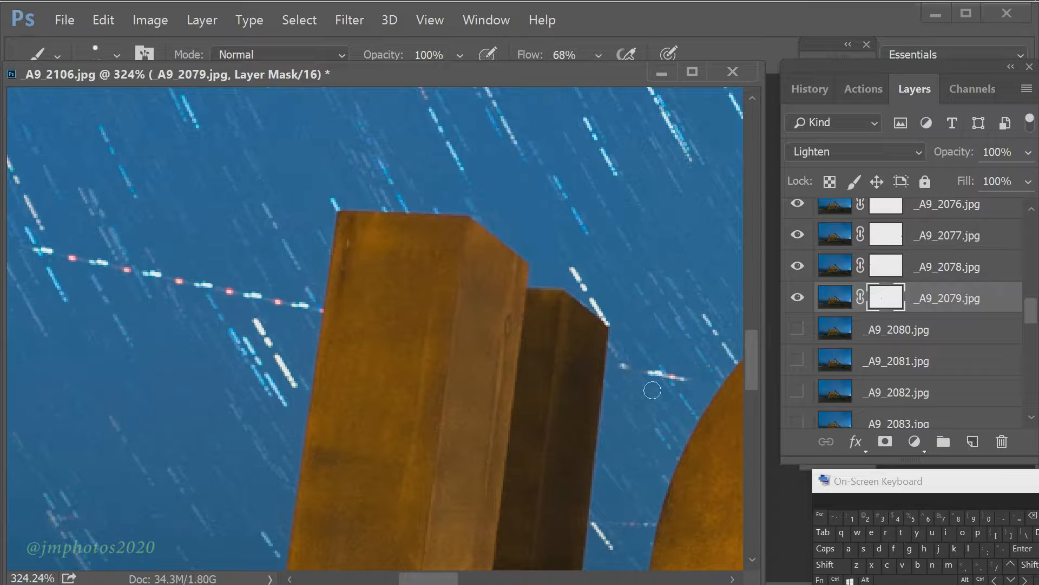
{"action": "left_click", "coordinate": [800, 298]}
{"action": "left_click", "coordinate": [800, 298]}
{"action": "left_click_drag", "start_coordinate": [457, 578], "coordinate": [455, 579]}
{"action": "left_click", "coordinate": [797, 297]}
{"action": "left_click", "coordinate": [798, 297]}
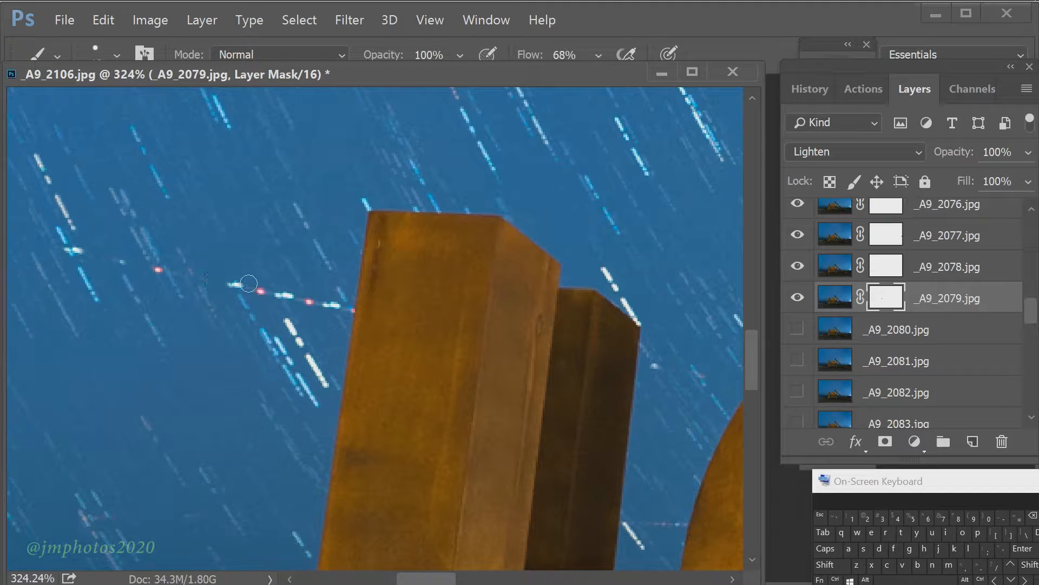
{"action": "left_click", "coordinate": [798, 297]}
{"action": "left_click", "coordinate": [797, 297]}
{"action": "key", "text": "ctrl+0"}
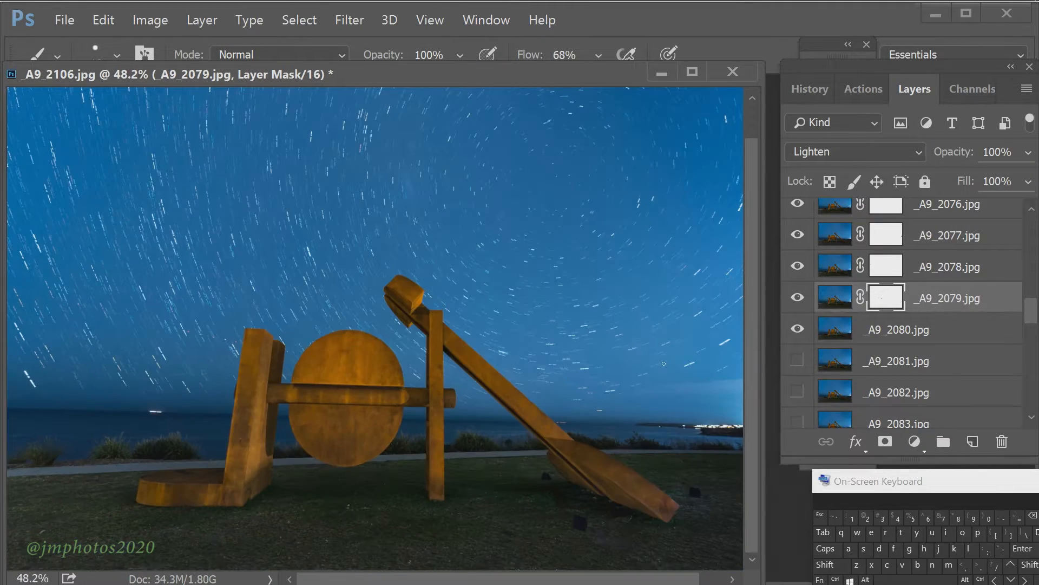
Show _A9_2080.jpg, add a layer mask to it and enlarge the brush for the bright cloud patch above the city lights.
{"action": "left_click", "coordinate": [797, 329]}
{"action": "left_click", "coordinate": [879, 329]}
{"action": "left_click", "coordinate": [885, 441]}
{"action": "scroll", "coordinate": [724, 329], "scroll_direction": "up", "scroll_amount": 4}
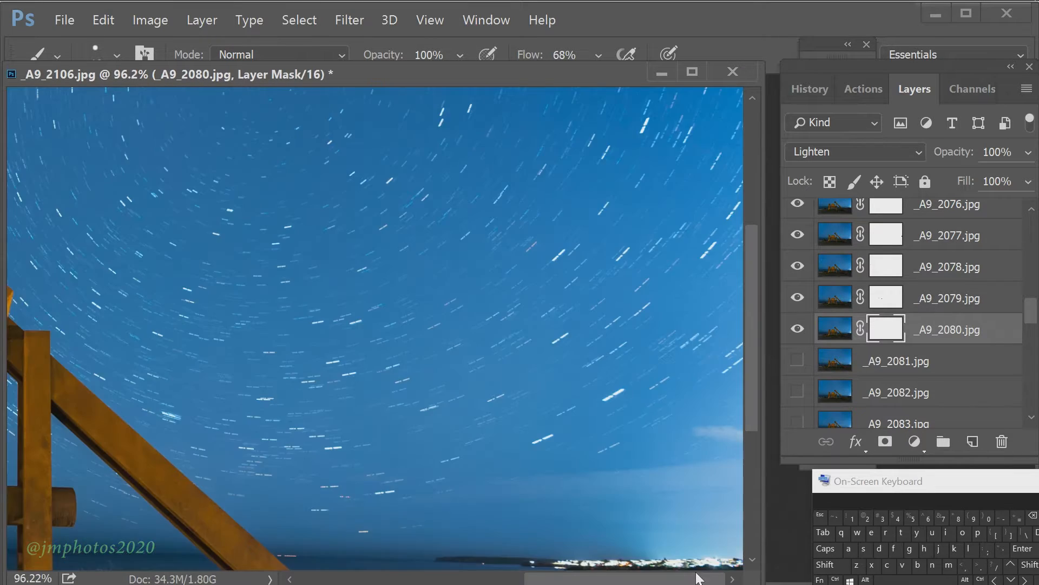
{"action": "right_click", "coordinate": [723, 485]}
{"action": "left_click", "coordinate": [805, 305]}
{"action": "left_click", "coordinate": [669, 463]}
Compare _A9_2078.jpg, _A9_2079.jpg and _A9_2080.jpg on and off, and paint the cloud patch out on the _A9_2080.jpg and _A9_2078.jpg masks.
{"action": "left_click", "coordinate": [885, 299]}
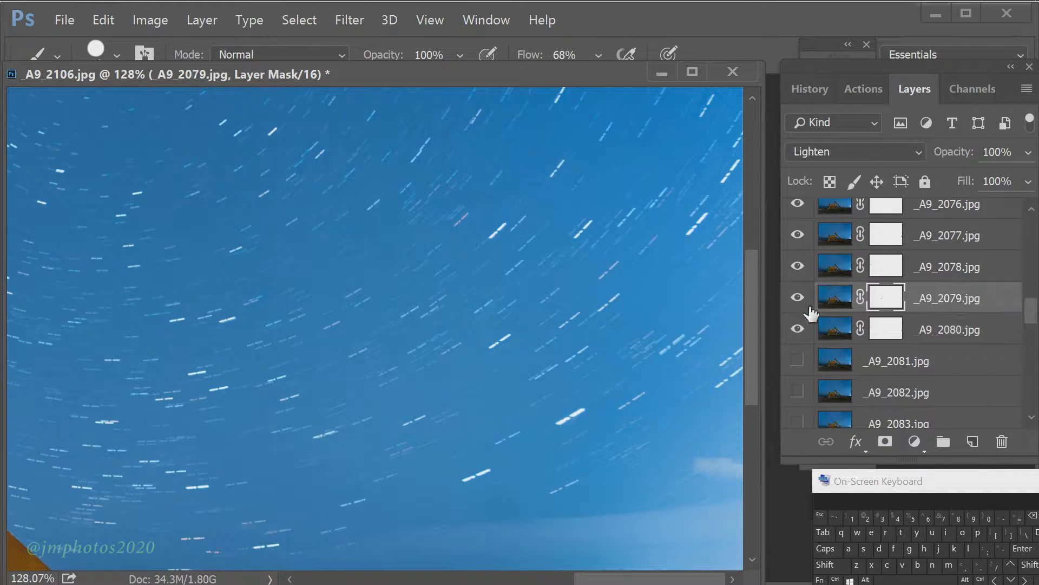
{"action": "left_click", "coordinate": [798, 302]}
{"action": "left_click", "coordinate": [798, 302]}
{"action": "left_click", "coordinate": [798, 328]}
{"action": "left_click", "coordinate": [797, 328]}
{"action": "left_click", "coordinate": [886, 329]}
{"action": "left_click", "coordinate": [711, 474]}
{"action": "left_click", "coordinate": [798, 267]}
{"action": "left_click", "coordinate": [798, 267]}
{"action": "left_click", "coordinate": [886, 266]}
{"action": "left_click", "coordinate": [726, 468]}
{"action": "scroll", "coordinate": [714, 460], "scroll_direction": "down", "scroll_amount": 4}
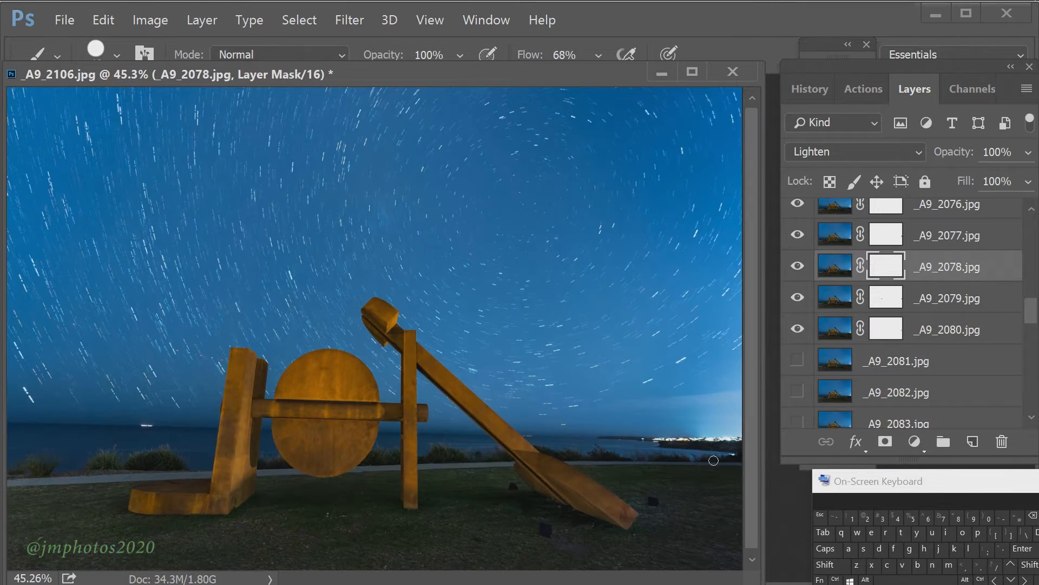
Show _A9_2081.jpg and add a layer mask to it.
{"action": "left_click", "coordinate": [798, 366]}
{"action": "left_click", "coordinate": [885, 359]}
{"action": "scroll", "coordinate": [737, 460], "scroll_direction": "up", "scroll_amount": 4}
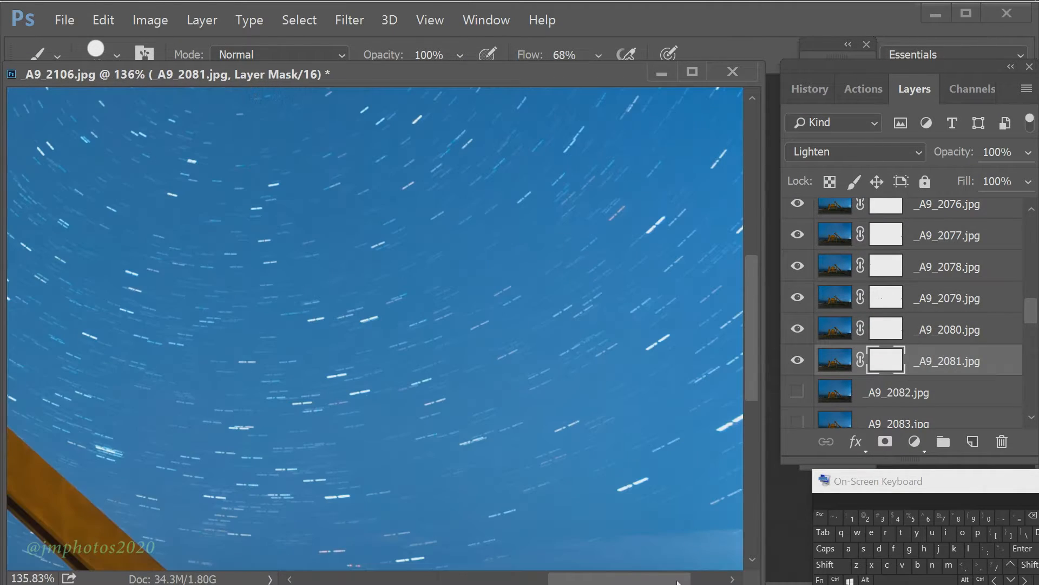
{"action": "left_click_drag", "start_coordinate": [216, 514], "coordinate": [828, 388]}
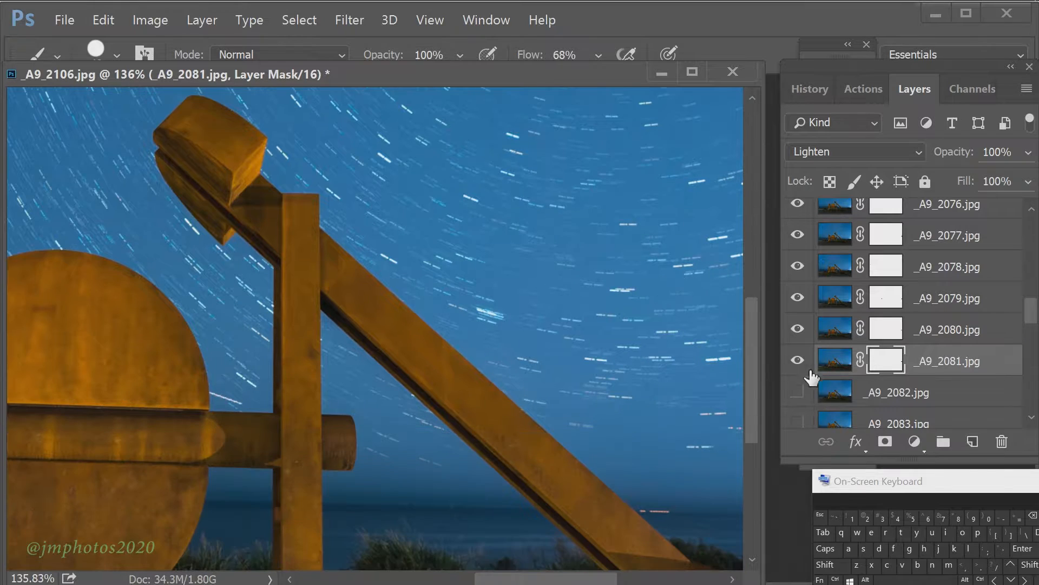
Adjust the brush size and paint out the light trail in the sky gap between the disc and the post on the _A9_2081.jpg mask.
{"action": "scroll", "coordinate": [362, 311], "scroll_direction": "up", "scroll_amount": 4}
{"action": "left_click_drag", "start_coordinate": [113, 556], "coordinate": [575, 556]}
{"action": "left_click_drag", "start_coordinate": [478, 470], "coordinate": [493, 477]}
{"action": "right_click", "coordinate": [595, 459]}
{"action": "left_click", "coordinate": [564, 485]}
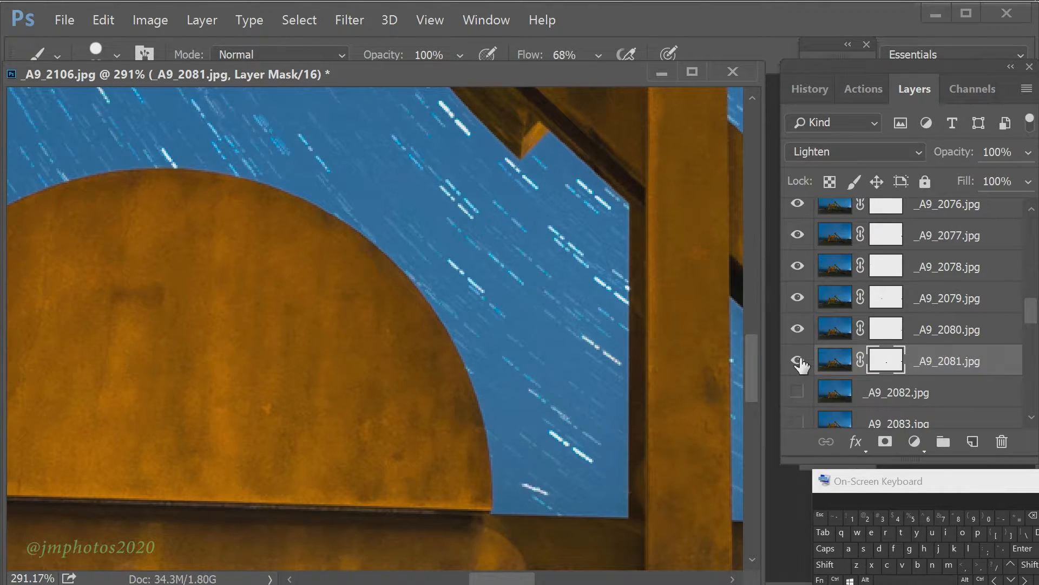
Show _A9_2082.jpg, add a layer mask to it and paint out the bright cloud patch above the city lights.
{"action": "left_click", "coordinate": [797, 392]}
{"action": "scroll", "coordinate": [590, 434], "scroll_direction": "down", "scroll_amount": 11}
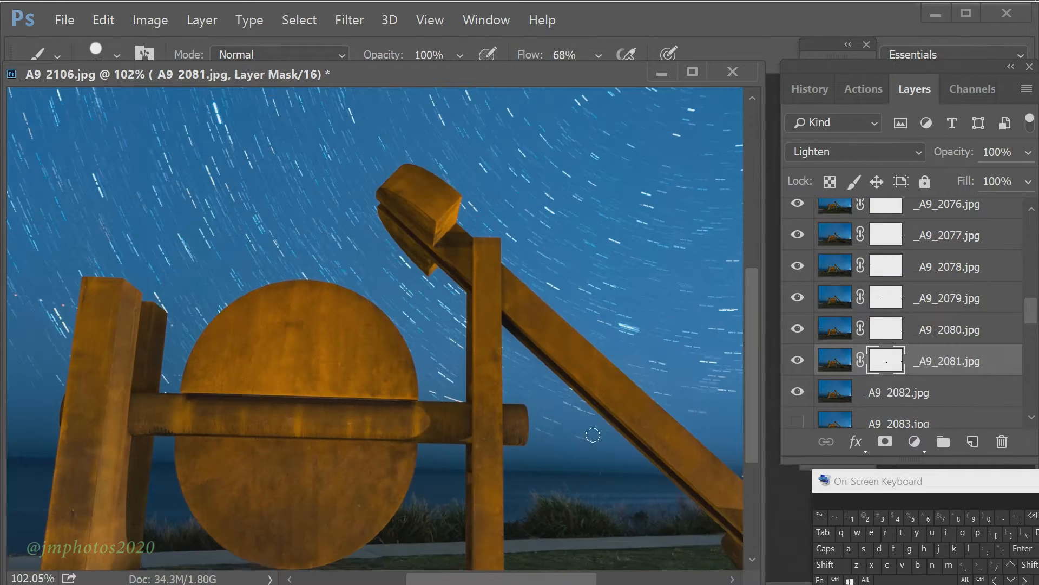
{"action": "scroll", "coordinate": [591, 434], "scroll_direction": "up", "scroll_amount": 9}
{"action": "left_click", "coordinate": [894, 393]}
{"action": "left_click", "coordinate": [878, 441]}
{"action": "scroll", "coordinate": [677, 509], "scroll_direction": "down", "scroll_amount": 8}
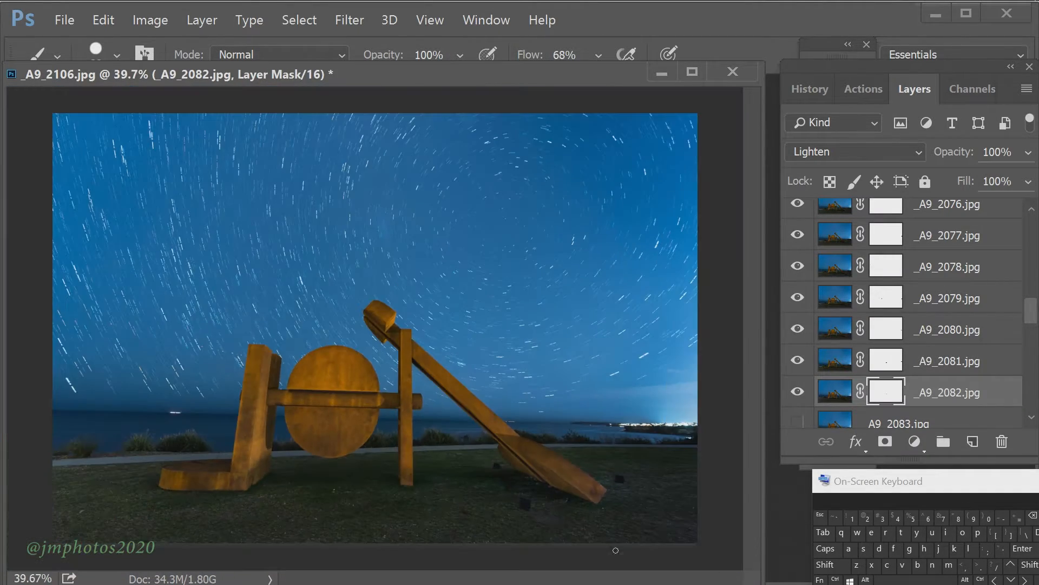
{"action": "scroll", "coordinate": [687, 487], "scroll_direction": "up", "scroll_amount": 5}
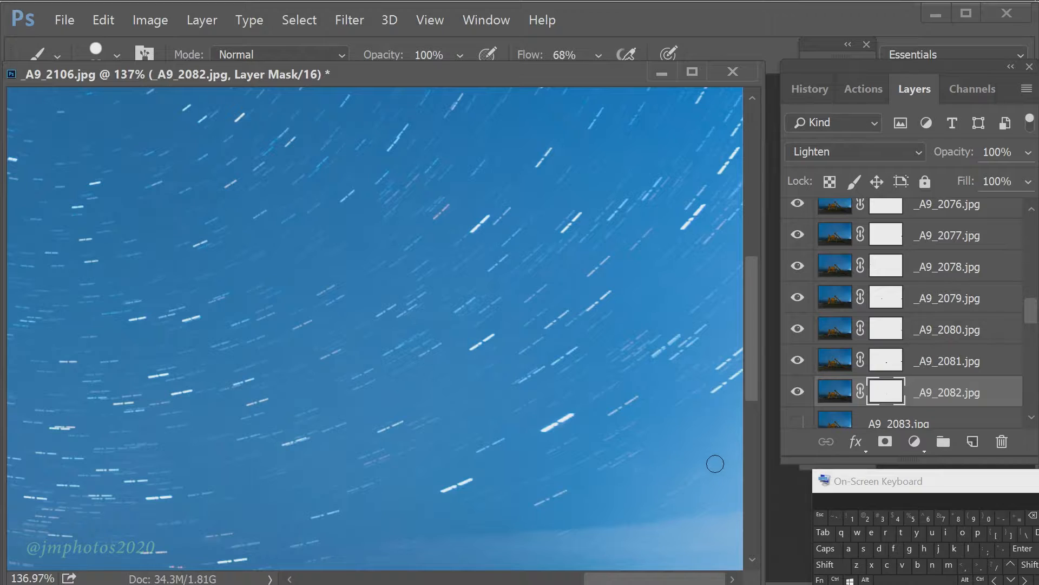
{"action": "scroll", "coordinate": [715, 464], "scroll_direction": "down", "scroll_amount": 5}
Show _A9_2083.jpg, add a layer mask to it and compare it with _A9_2084.jpg by switching the layers on and off.
{"action": "scroll", "coordinate": [805, 267], "scroll_direction": "down", "scroll_amount": 3}
{"action": "left_click", "coordinate": [894, 268]}
{"action": "left_click", "coordinate": [883, 441]}
{"action": "left_click", "coordinate": [798, 297]}
{"action": "left_click", "coordinate": [800, 298]}
{"action": "left_click", "coordinate": [798, 266]}
{"action": "left_click", "coordinate": [798, 266]}
Paint out the short bright trail beside the end of the horizontal cylinder on the _A9_2083.jpg mask.
{"action": "scroll", "coordinate": [377, 329], "scroll_direction": "up", "scroll_amount": 8}
{"action": "left_click_drag", "start_coordinate": [756, 349], "coordinate": [756, 420]}
{"action": "left_click_drag", "start_coordinate": [529, 579], "coordinate": [554, 583]}
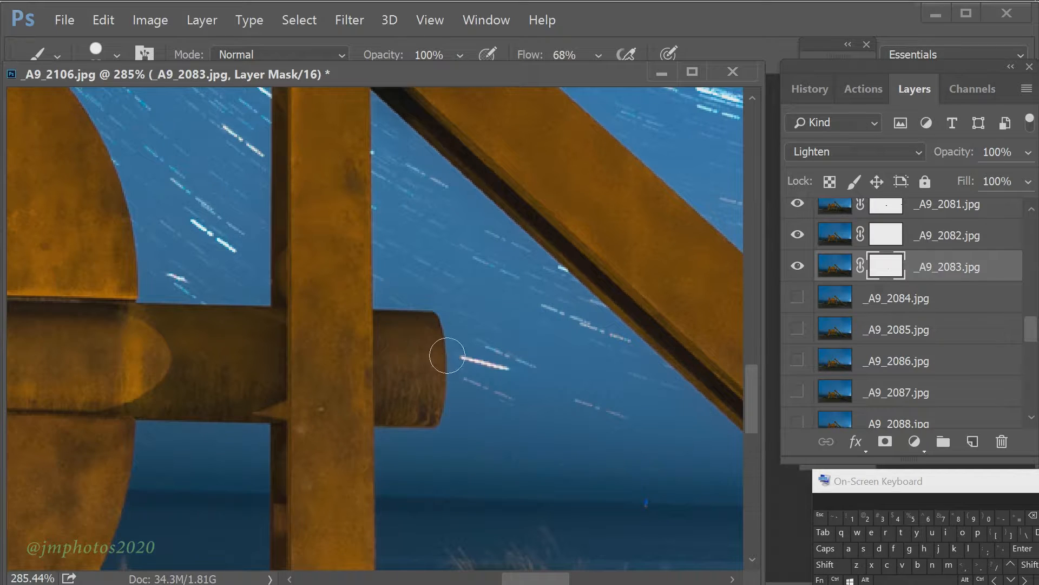
{"action": "scroll", "coordinate": [487, 436], "scroll_direction": "down", "scroll_amount": 8}
Show _A9_2084.jpg and add a layer mask to it.
{"action": "left_click", "coordinate": [798, 297]}
{"action": "left_click", "coordinate": [887, 299]}
{"action": "left_click", "coordinate": [885, 441]}
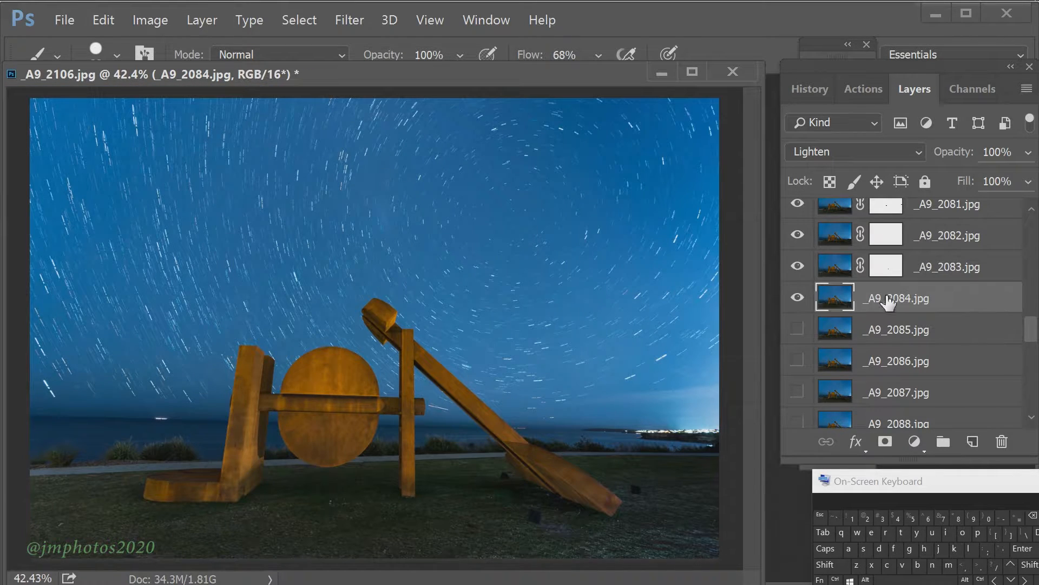
Enlarge the brush, set its opacity to 54% and tone down the foreground grass on the _A9_2084.jpg mask.
{"action": "right_click", "coordinate": [657, 258]}
{"action": "left_click_drag", "start_coordinate": [828, 309], "coordinate": [840, 309]}
{"action": "left_click", "coordinate": [455, 97]}
{"action": "key", "text": "5"}
{"action": "key", "text": "4"}
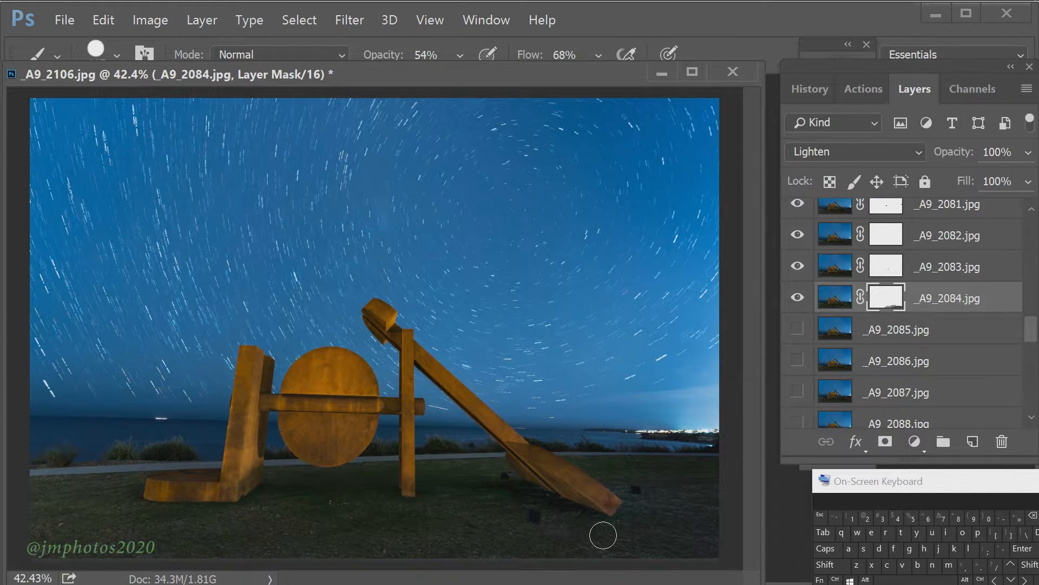
{"action": "left_click", "coordinate": [801, 297]}
{"action": "left_click", "coordinate": [801, 298]}
Reduce the brush size and paint over the aircraft trail between the cylinder end and the diagonal beam on the _A9_2084.jpg mask.
{"action": "scroll", "coordinate": [584, 374], "scroll_direction": "up", "scroll_amount": 6}
{"action": "left_click_drag", "start_coordinate": [755, 300], "coordinate": [757, 365]}
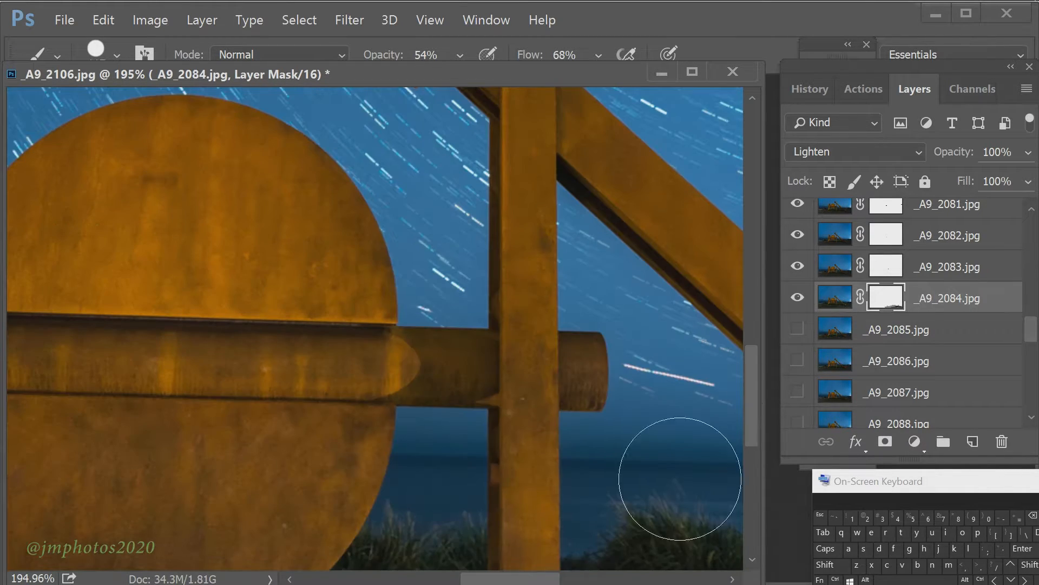
{"action": "left_click_drag", "start_coordinate": [510, 579], "coordinate": [564, 579]}
{"action": "scroll", "coordinate": [431, 504], "scroll_direction": "up", "scroll_amount": 2}
{"action": "scroll", "coordinate": [431, 504], "scroll_direction": "up", "scroll_amount": 1}
{"action": "right_click", "coordinate": [431, 504]}
{"action": "left_click_drag", "start_coordinate": [574, 308], "coordinate": [563, 307]}
{"action": "left_click", "coordinate": [798, 298]}
{"action": "left_click", "coordinate": [797, 297]}
{"action": "left_click_drag", "start_coordinate": [163, 419], "coordinate": [170, 420]}
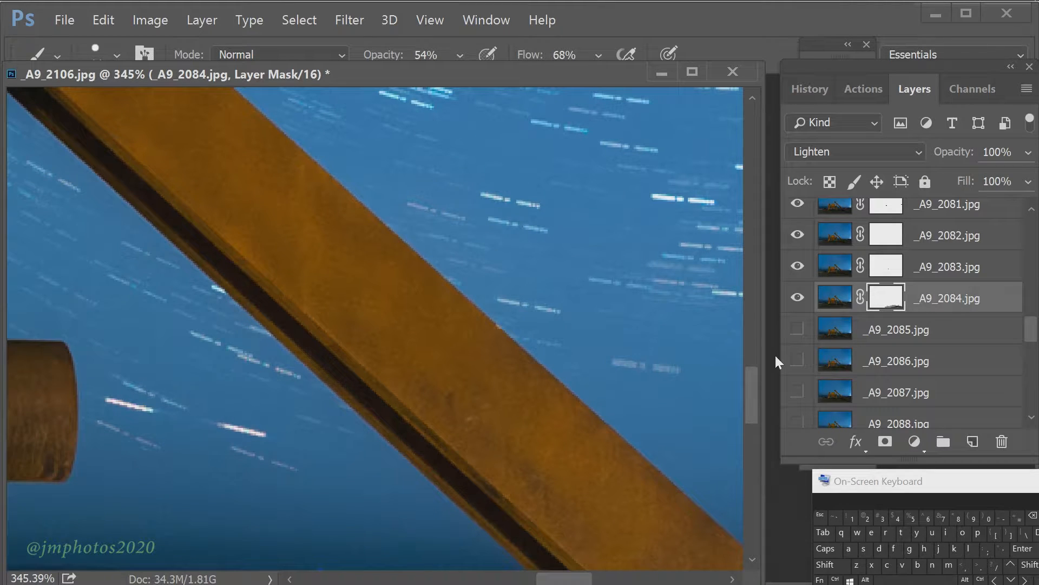
Swap the foreground and background colours and touch up the _A9_2084.jpg mask along the trail beside the diagonal beam.
{"action": "left_click", "coordinate": [822, 466]}
{"action": "left_click", "coordinate": [859, 391]}
{"action": "left_click_drag", "start_coordinate": [227, 419], "coordinate": [224, 422]}
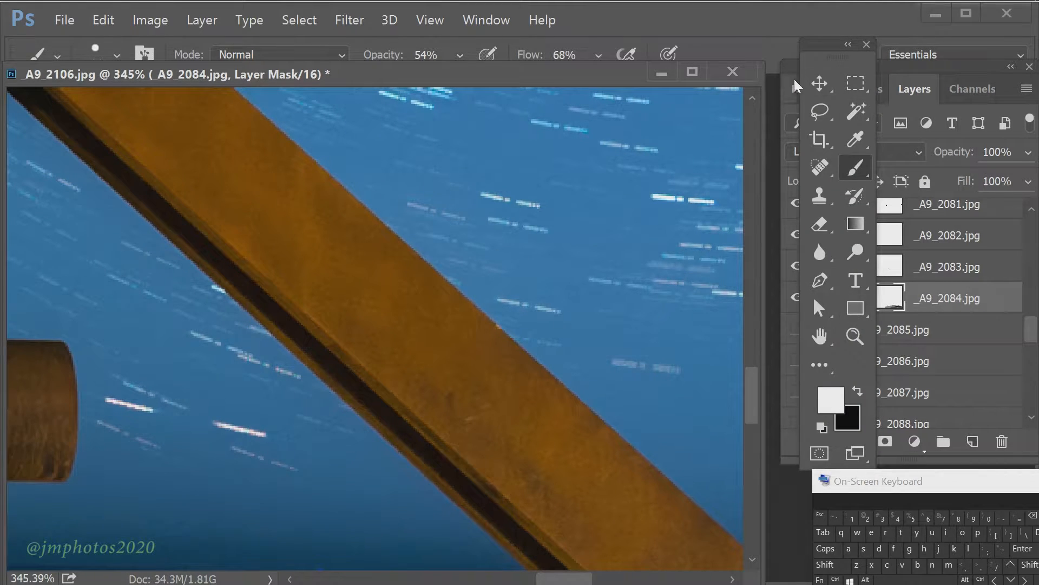
{"action": "left_click_drag", "start_coordinate": [794, 80], "coordinate": [791, 86]}
Show _A9_2085.jpg, check the sky for trails and add a layer mask to it.
{"action": "left_click", "coordinate": [795, 332]}
{"action": "scroll", "coordinate": [606, 348], "scroll_direction": "down", "scroll_amount": 20}
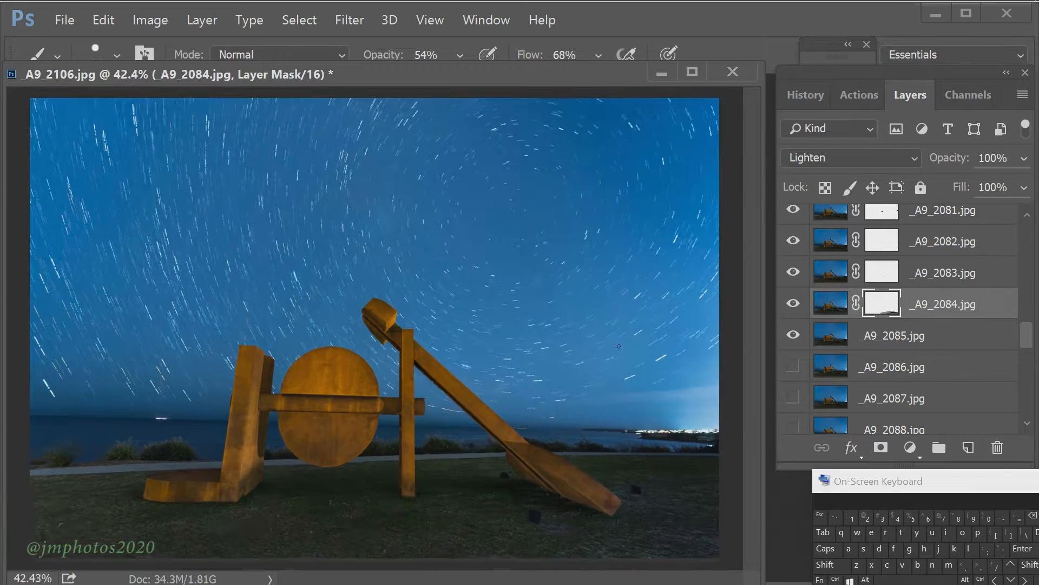
{"action": "scroll", "coordinate": [619, 346], "scroll_direction": "up", "scroll_amount": 11}
{"action": "scroll", "coordinate": [618, 346], "scroll_direction": "down", "scroll_amount": 9}
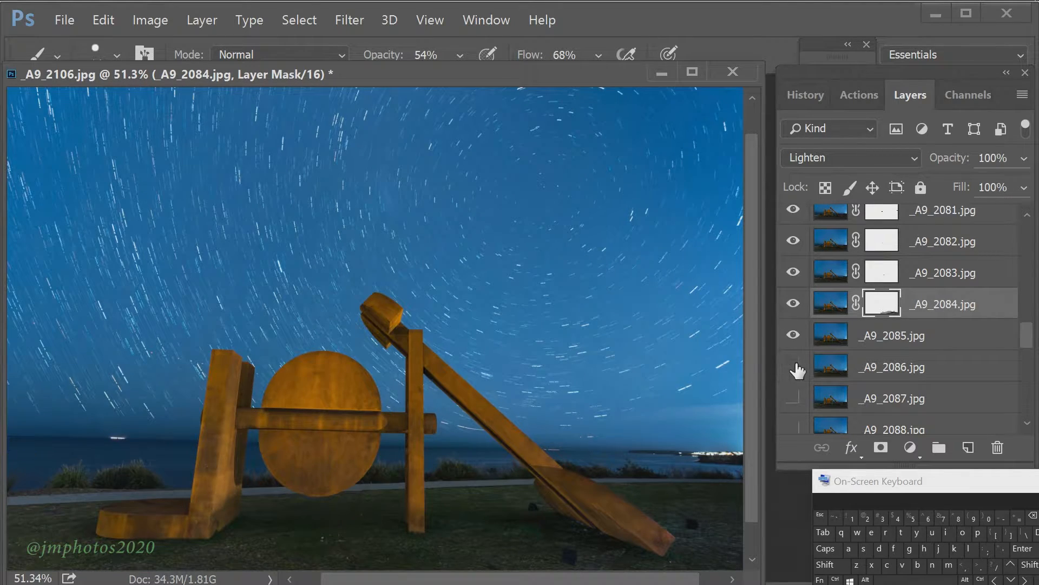
{"action": "scroll", "coordinate": [755, 360], "scroll_direction": "down", "scroll_amount": 1}
{"action": "left_click", "coordinate": [794, 335]}
{"action": "left_click", "coordinate": [834, 335]}
{"action": "left_click", "coordinate": [881, 447]}
Enlarge the brush and set its opacity to 70% for the foreground of the _A9_2085.jpg mask.
{"action": "right_click", "coordinate": [584, 257]}
{"action": "left_click", "coordinate": [758, 310]}
{"action": "left_click", "coordinate": [758, 251]}
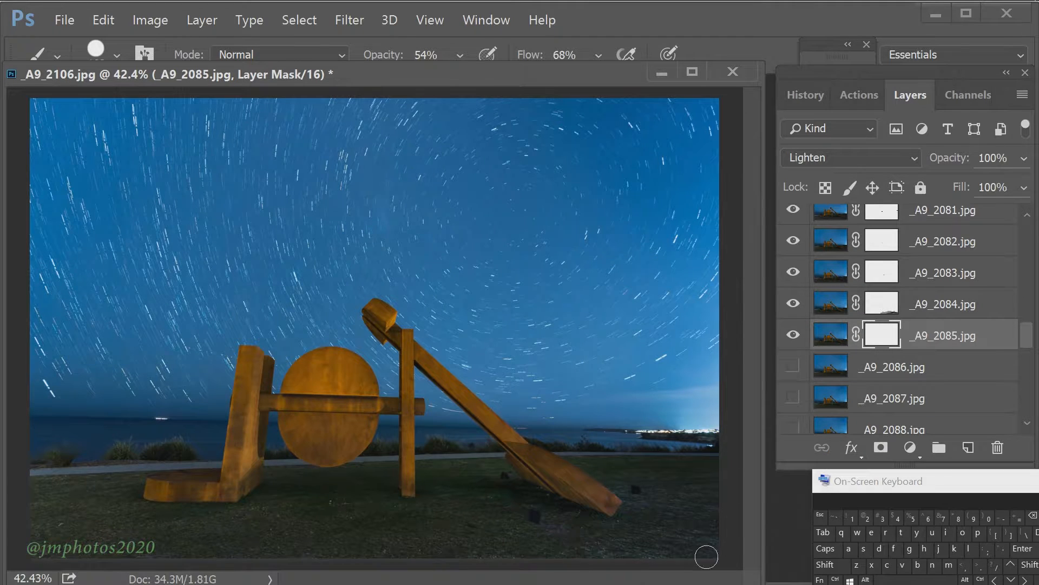
{"action": "key", "text": "7"}
{"action": "left_click", "coordinate": [795, 305]}
Show _A9_2086.jpg, compare it on and off, and add a layer mask to it.
{"action": "left_click", "coordinate": [793, 368]}
{"action": "left_click", "coordinate": [794, 369]}
{"action": "left_click", "coordinate": [794, 368]}
{"action": "left_click", "coordinate": [888, 368]}
{"action": "left_click", "coordinate": [794, 368]}
{"action": "left_click", "coordinate": [794, 369]}
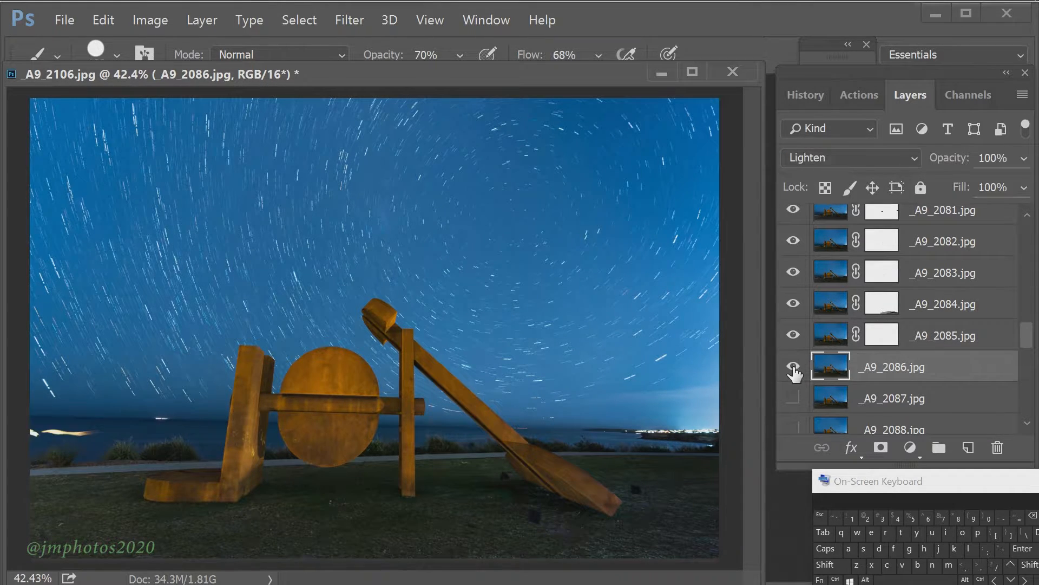
{"action": "left_click", "coordinate": [882, 447]}
Set the brush opacity to 100% and paint out the bright orange light trail over the sea on the _A9_2086.jpg mask.
{"action": "scroll", "coordinate": [374, 322], "scroll_direction": "up", "scroll_amount": 5}
{"action": "left_click_drag", "start_coordinate": [476, 579], "coordinate": [349, 579]}
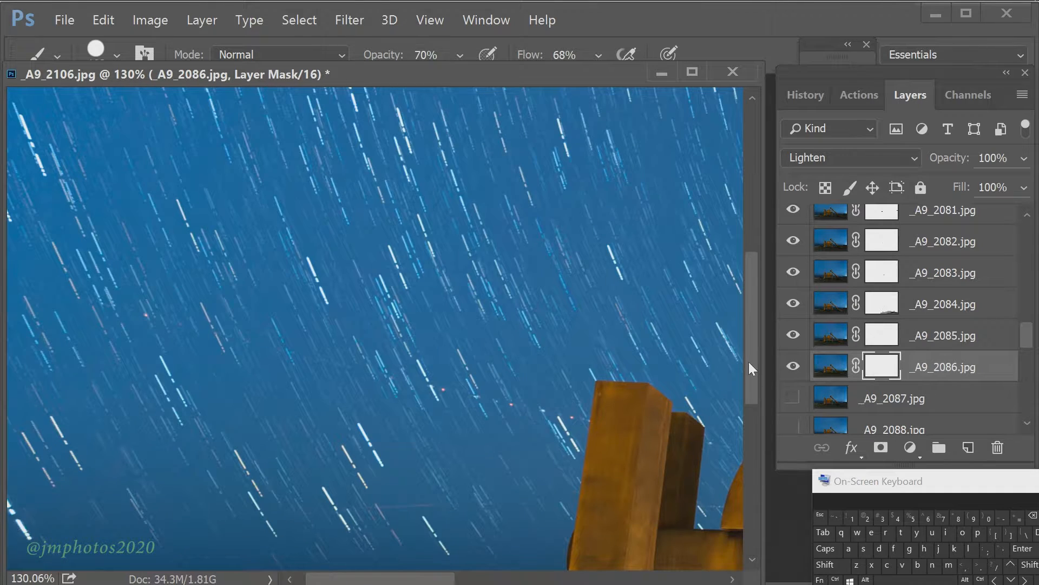
{"action": "left_click_drag", "start_coordinate": [750, 361], "coordinate": [749, 450]}
{"action": "right_click", "coordinate": [219, 389]}
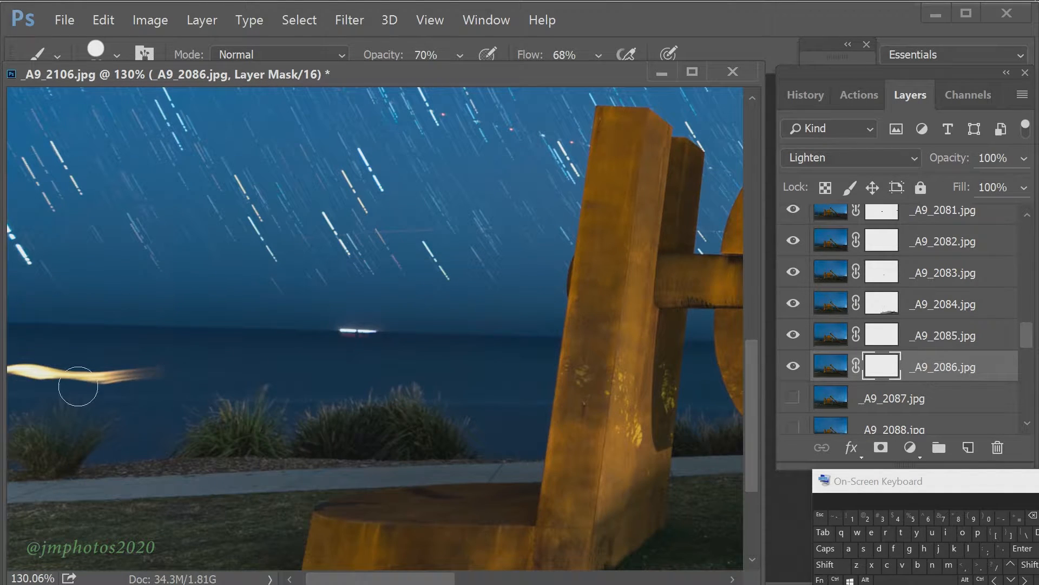
{"action": "left_click_drag", "start_coordinate": [466, 80], "coordinate": [497, 81]}
{"action": "left_click", "coordinate": [127, 377]}
{"action": "left_click", "coordinate": [795, 367]}
{"action": "left_click", "coordinate": [795, 368]}
Paint out the stray yellow light on the sculpture's upright block and disc on the _A9_2086.jpg mask, comparing the layer on and off.
{"action": "double_click", "coordinate": [824, 46]}
{"action": "mouse_move", "coordinate": [583, 349]}
{"action": "left_mouse_down"}
{"action": "mouse_move", "coordinate": [616, 358]}
{"action": "mouse_move", "coordinate": [630, 437]}
{"action": "mouse_move", "coordinate": [657, 368]}
{"action": "left_mouse_up"}
{"action": "left_click_drag", "start_coordinate": [691, 418], "coordinate": [612, 382]}
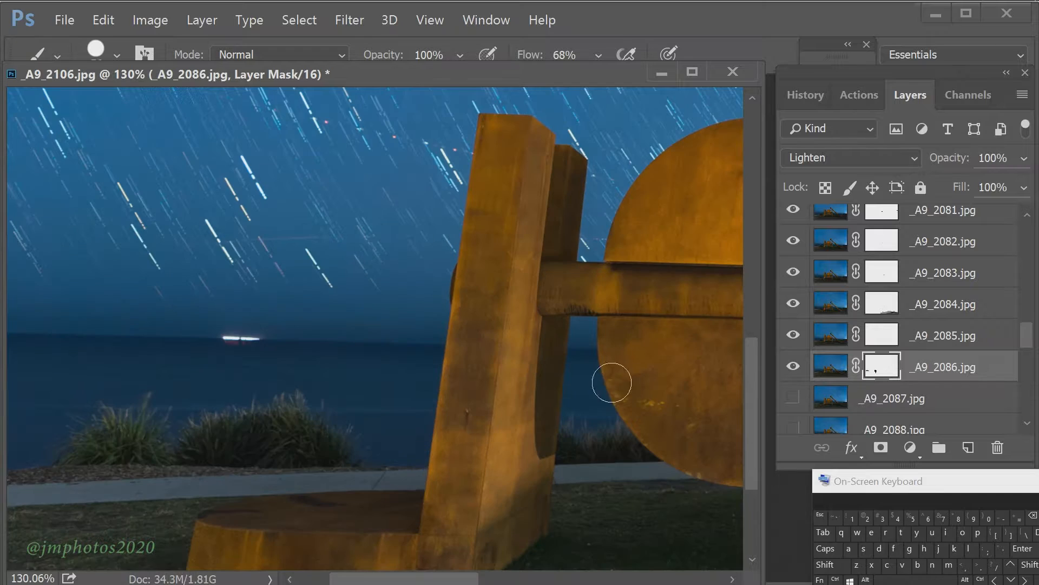
{"action": "left_click", "coordinate": [793, 368]}
{"action": "scroll", "coordinate": [525, 397], "scroll_direction": "right", "scroll_amount": 5}
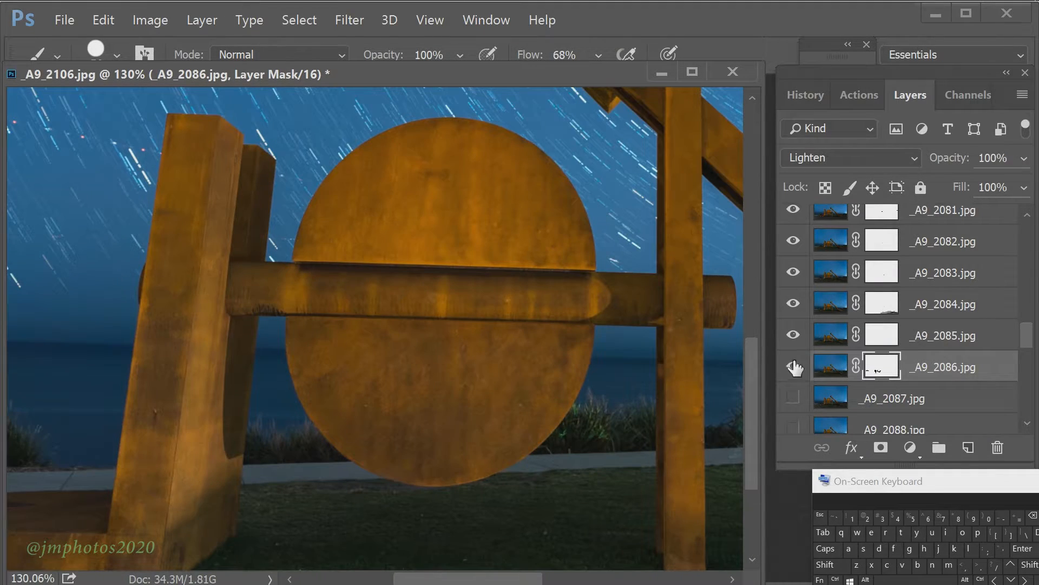
{"action": "left_click", "coordinate": [686, 465]}
{"action": "left_click_drag", "start_coordinate": [522, 578], "coordinate": [556, 579]}
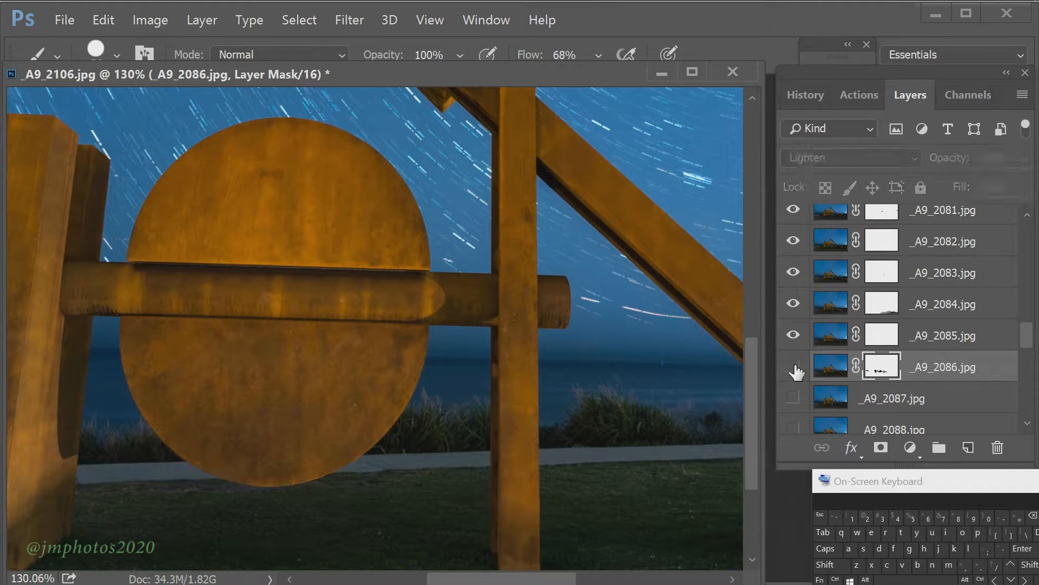
{"action": "scroll", "coordinate": [576, 371], "scroll_direction": "down", "scroll_amount": 5}
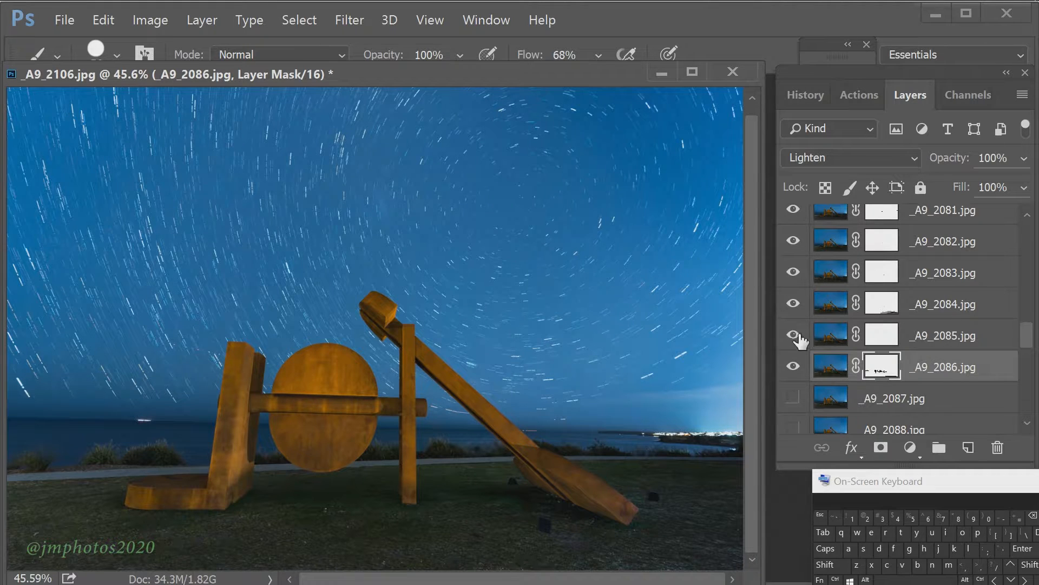
Touch up the foreground grass on the _A9_2085.jpg mask, and show _A9_2087.jpg to inspect its lower sky and sea.
{"action": "key", "text": "alt+bracketright"}
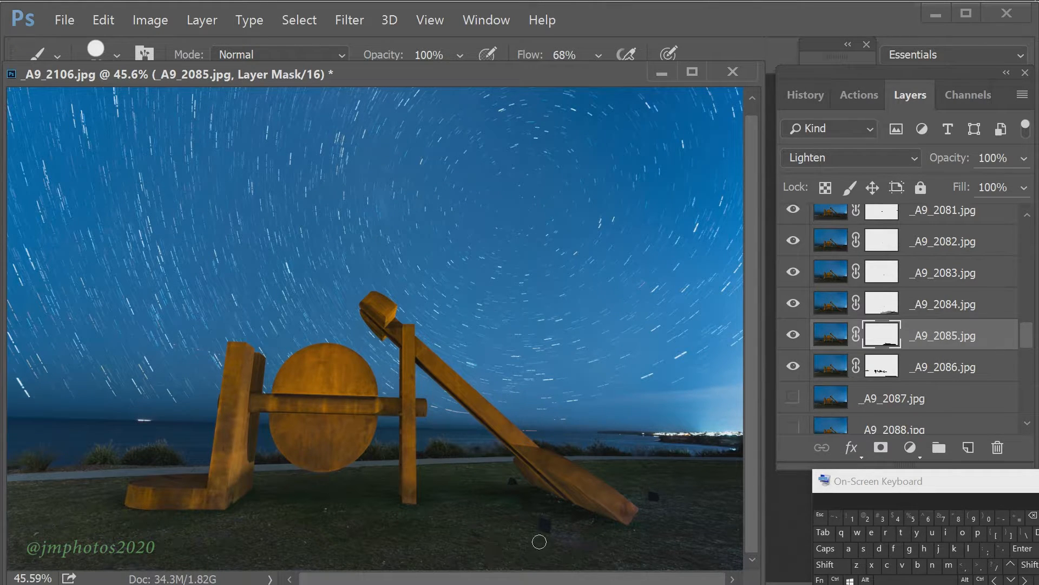
{"action": "left_click", "coordinate": [793, 399]}
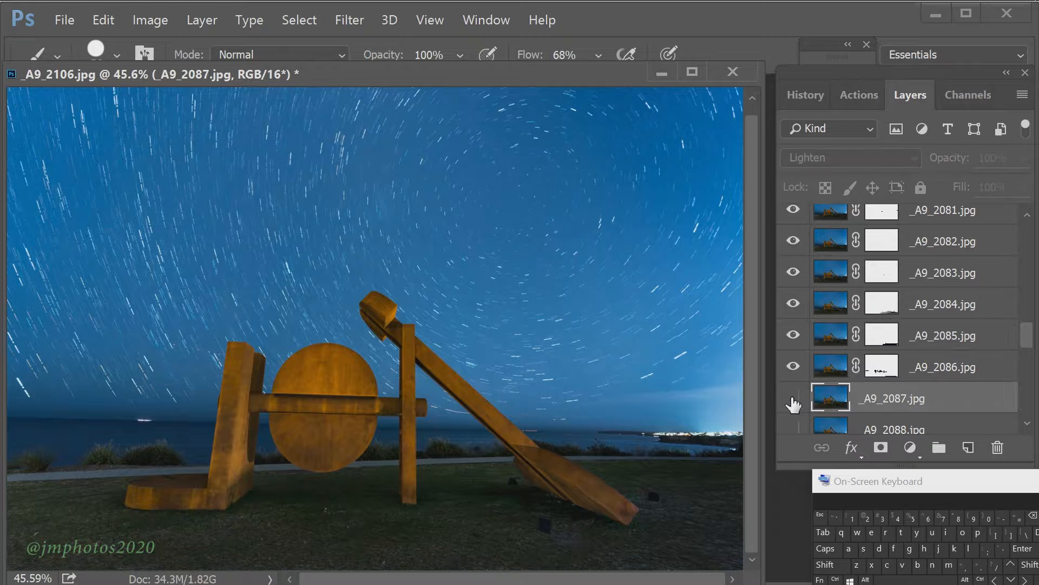
{"action": "scroll", "coordinate": [373, 324], "scroll_direction": "down", "scroll_amount": 4}
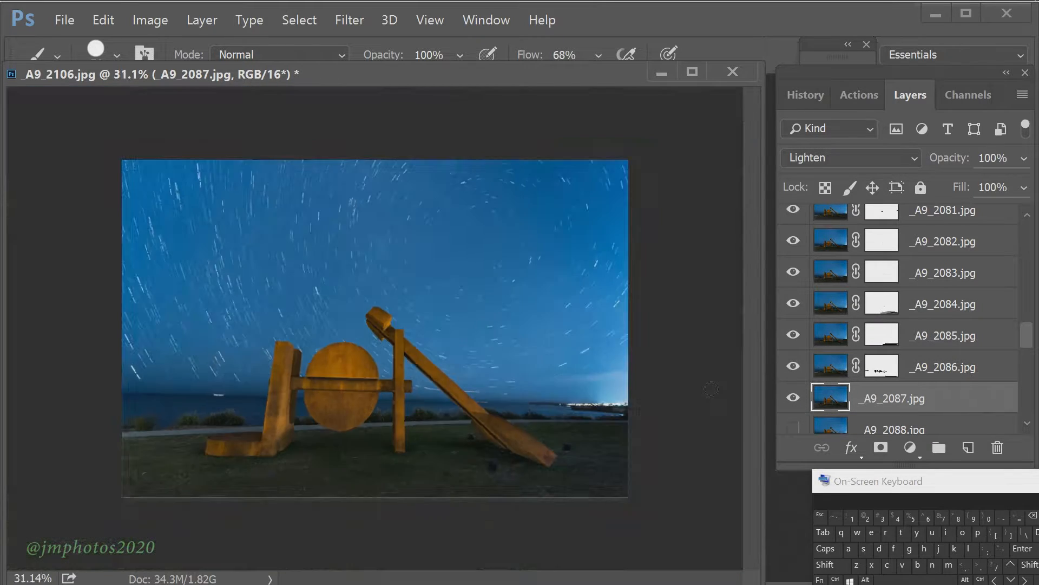
{"action": "scroll", "coordinate": [373, 325], "scroll_direction": "up", "scroll_amount": 14}
{"action": "left_click_drag", "start_coordinate": [693, 373], "coordinate": [38, 471]}
{"action": "left_click_drag", "start_coordinate": [700, 443], "coordinate": [731, 99]}
{"action": "scroll", "coordinate": [711, 493], "scroll_direction": "down", "scroll_amount": 8}
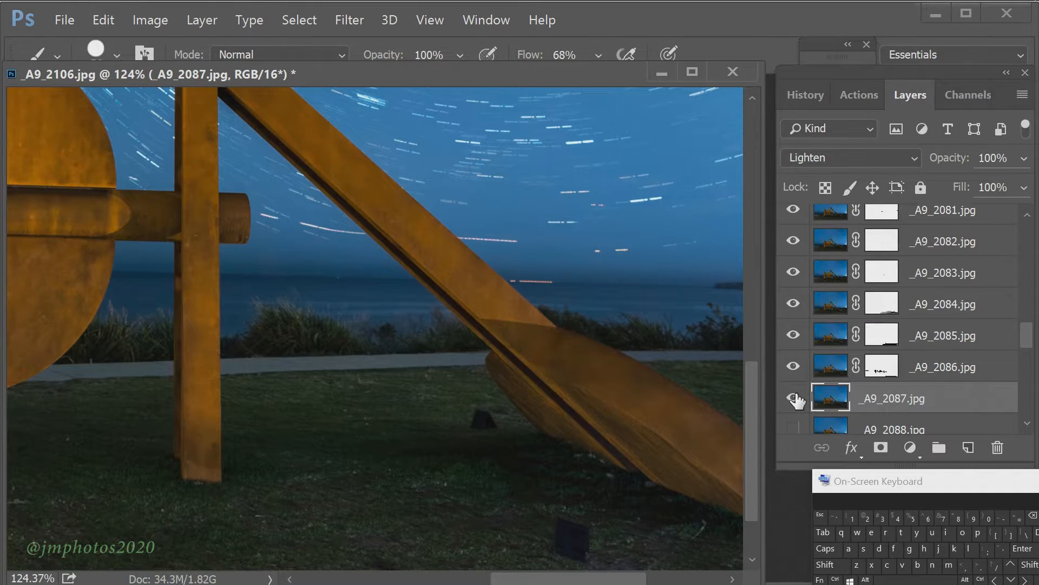
Show _A9_2088.jpg, add a layer mask to _A9_2087.jpg, and shrink the brush for small light trails.
{"action": "left_click", "coordinate": [793, 428]}
{"action": "scroll", "coordinate": [429, 324], "scroll_direction": "up", "scroll_amount": 10}
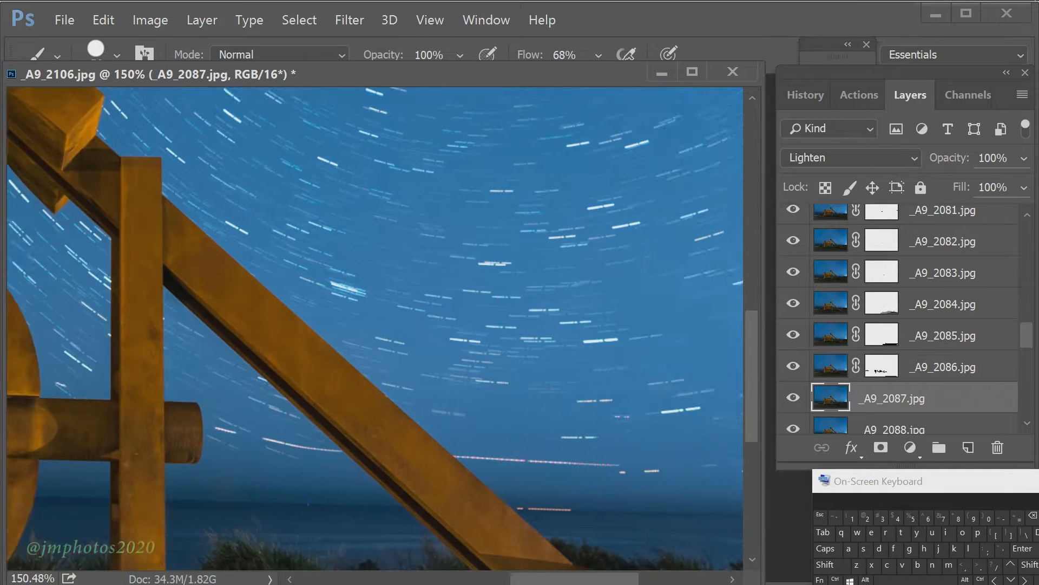
{"action": "left_click_drag", "start_coordinate": [429, 324], "coordinate": [288, 201]}
{"action": "left_click", "coordinate": [881, 447]}
{"action": "right_click", "coordinate": [505, 338]}
{"action": "left_click_drag", "start_coordinate": [642, 310], "coordinate": [623, 310]}
{"action": "key", "text": "Return"}
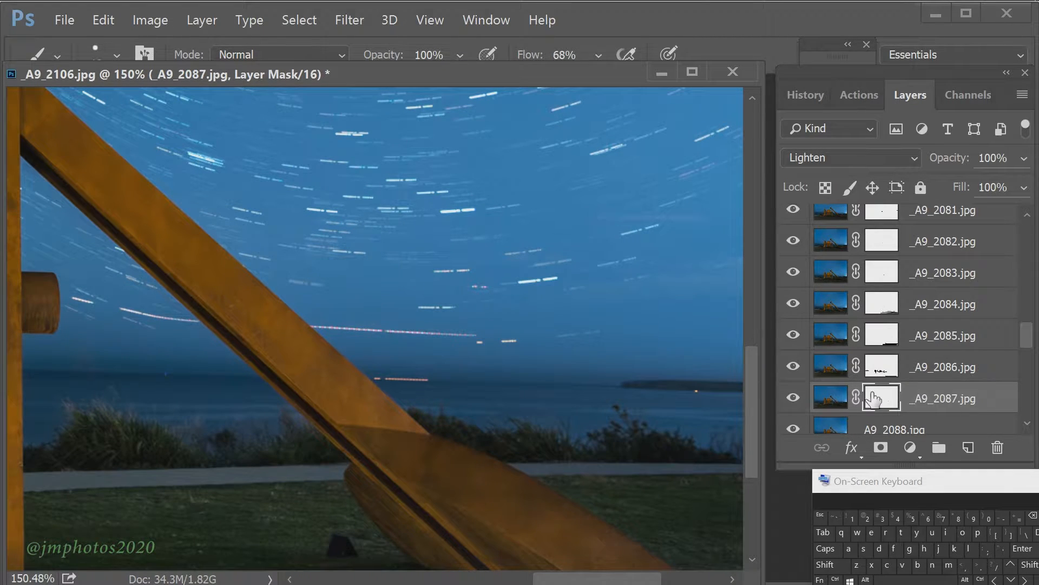
Add a layer mask to _A9_2088.jpg and check the effect by toggling layer visibility.
{"action": "left_click", "coordinate": [890, 428]}
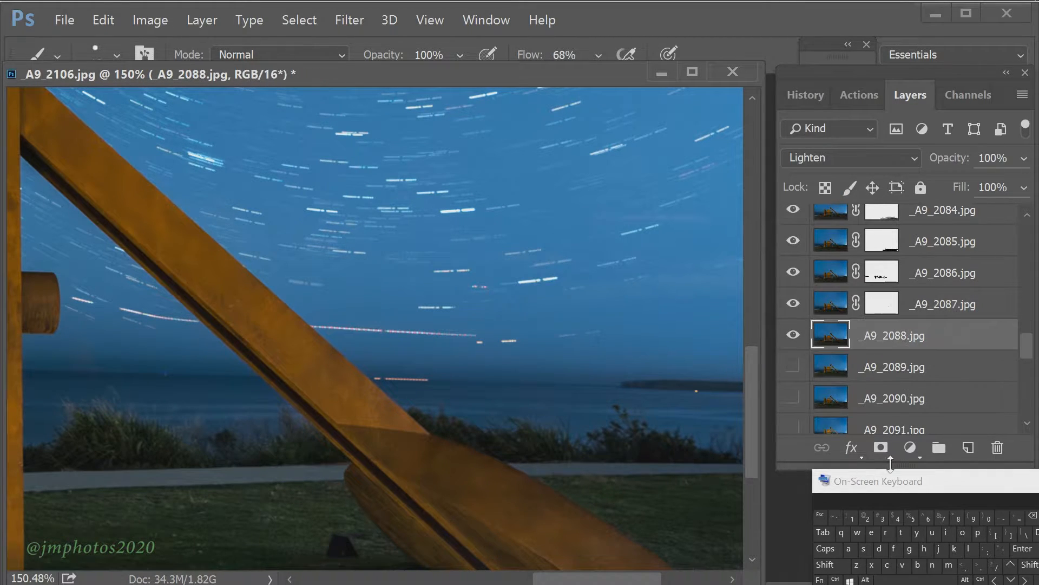
{"action": "left_click", "coordinate": [881, 448]}
{"action": "left_click", "coordinate": [794, 305]}
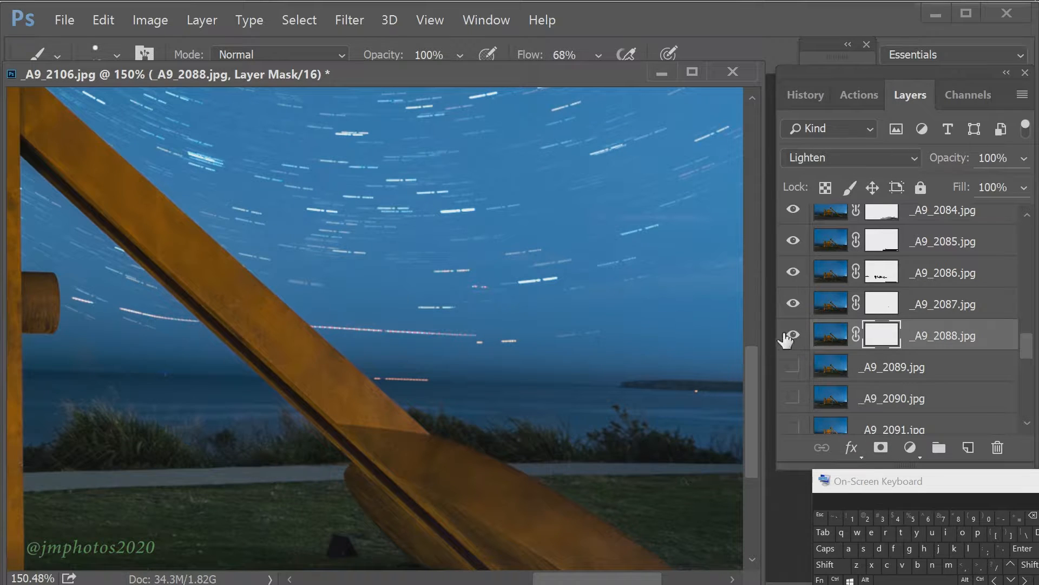
Show _A9_2089.jpg, add a layer mask to it, and compare the layer on and off.
{"action": "left_click", "coordinate": [793, 367]}
{"action": "left_click", "coordinate": [873, 373]}
{"action": "left_click", "coordinate": [882, 448]}
{"action": "left_click", "coordinate": [794, 367]}
{"action": "left_click", "coordinate": [794, 367]}
{"action": "scroll", "coordinate": [670, 373], "scroll_direction": "up", "scroll_amount": 4}
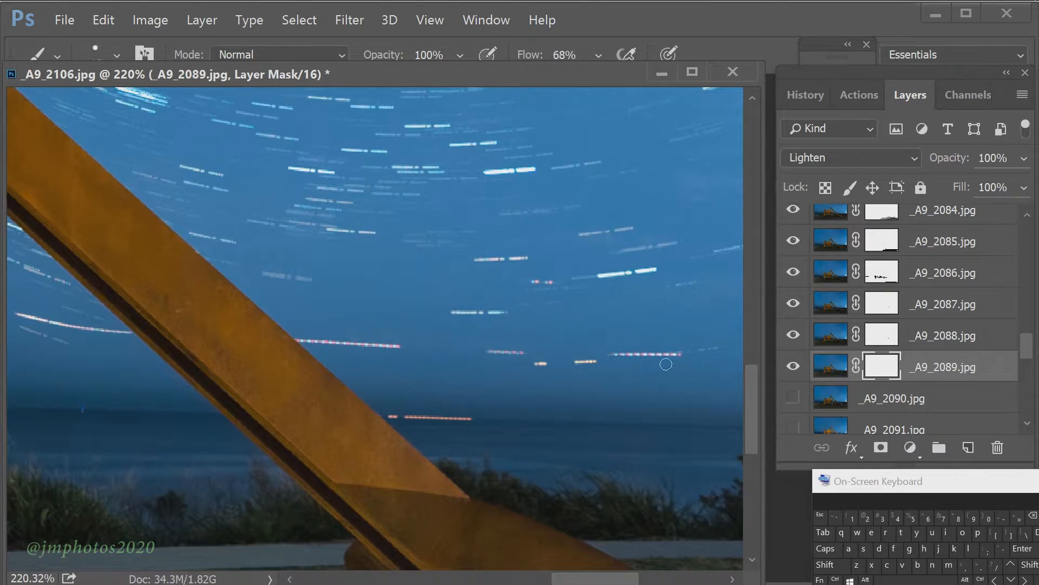
Show _A9_2090.jpg, add a layer mask to it, and compare the layer on and off around the horizon.
{"action": "left_click", "coordinate": [792, 397]}
{"action": "left_click", "coordinate": [888, 399]}
{"action": "left_click", "coordinate": [881, 448]}
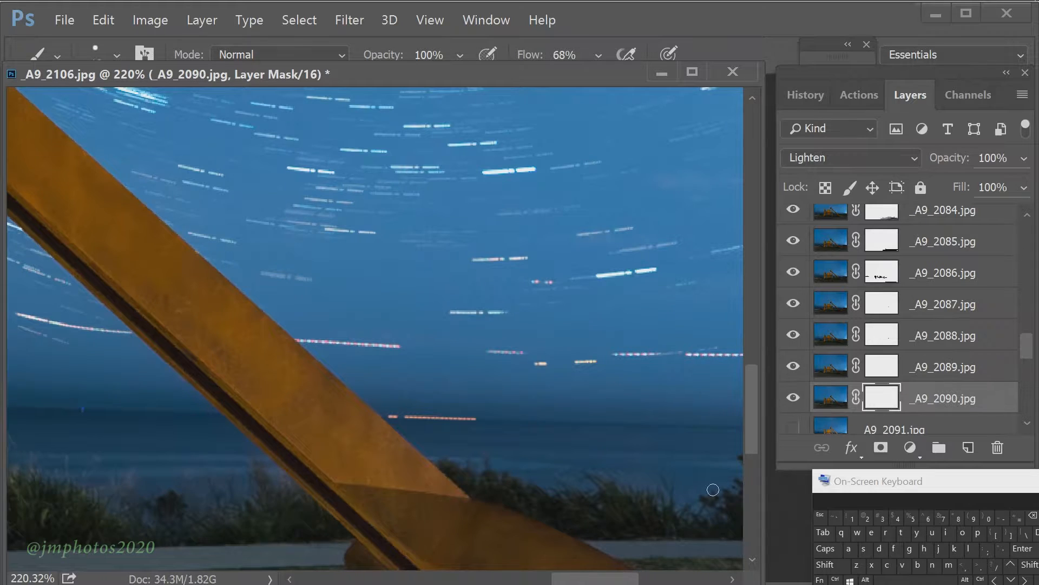
{"action": "left_click_drag", "start_coordinate": [599, 578], "coordinate": [647, 579]}
{"action": "left_click", "coordinate": [793, 398]}
{"action": "left_click", "coordinate": [793, 398]}
{"action": "key", "text": "ctrl+0"}
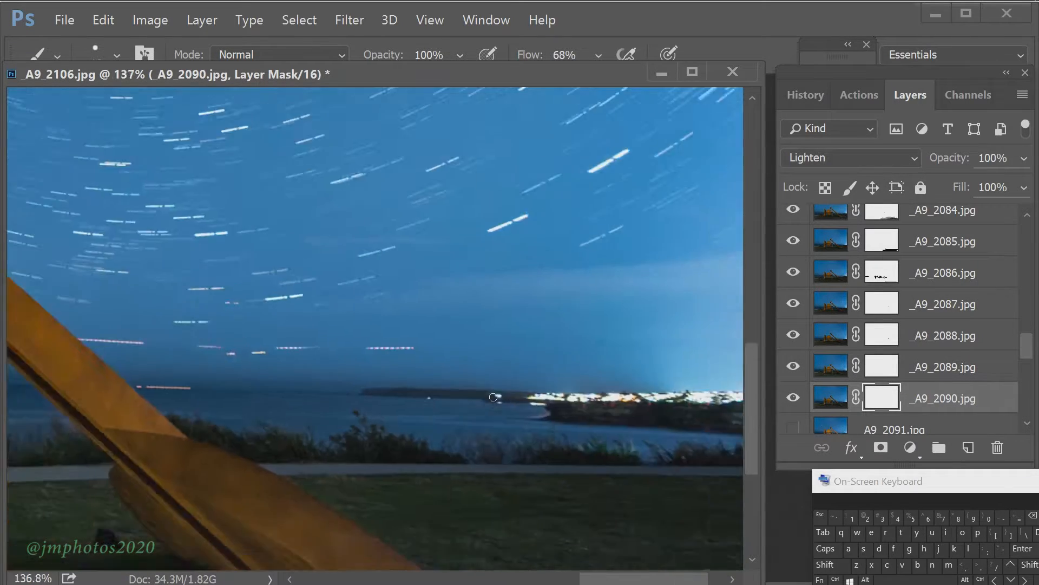
{"action": "left_click", "coordinate": [794, 398]}
{"action": "left_click", "coordinate": [794, 398]}
Paint out the small white light over the sea beside the disc, checking the masks of _A9_2090.jpg, _A9_2089.jpg and _A9_2088.jpg.
{"action": "scroll", "coordinate": [375, 328], "scroll_direction": "up", "scroll_amount": 15}
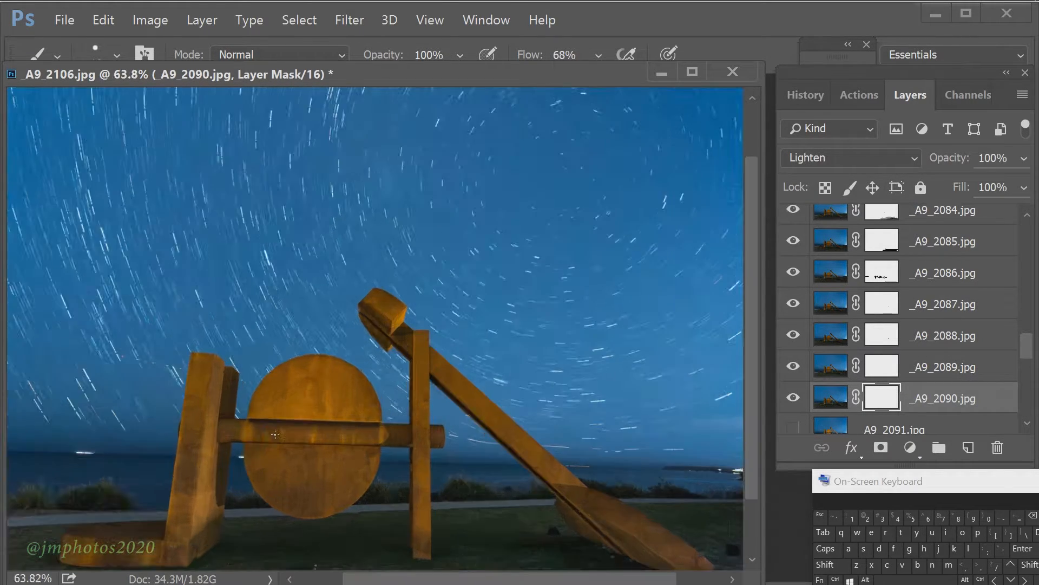
{"action": "left_click_drag", "start_coordinate": [510, 579], "coordinate": [422, 579]}
{"action": "scroll", "coordinate": [463, 557], "scroll_direction": "up", "scroll_amount": 3}
{"action": "left_click_drag", "start_coordinate": [751, 328], "coordinate": [752, 412]}
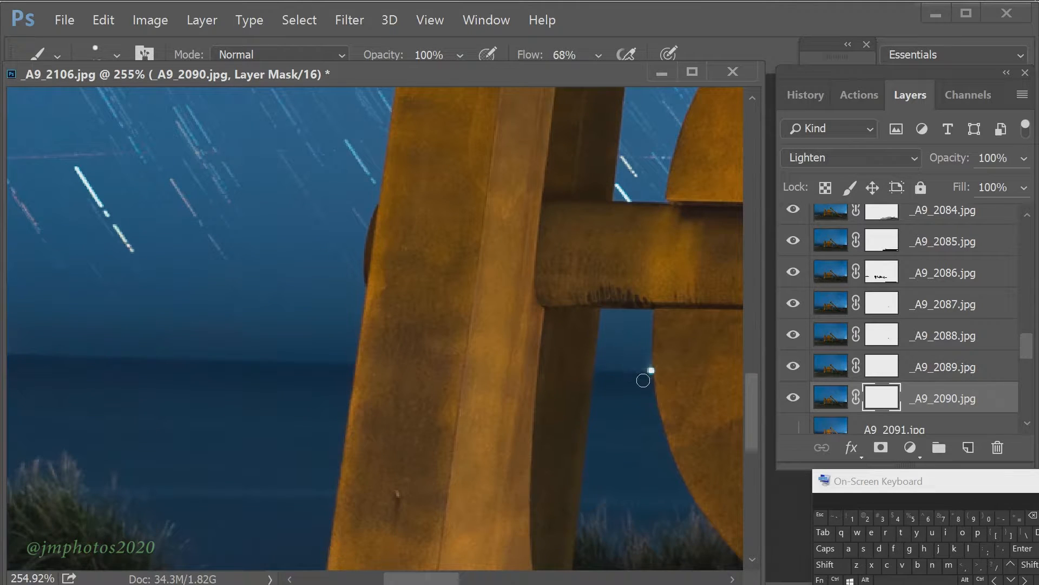
{"action": "key", "text": "alt+bracketright"}
{"action": "left_click", "coordinate": [793, 367]}
{"action": "left_click", "coordinate": [793, 367]}
{"action": "key", "text": "alt+bracketright"}
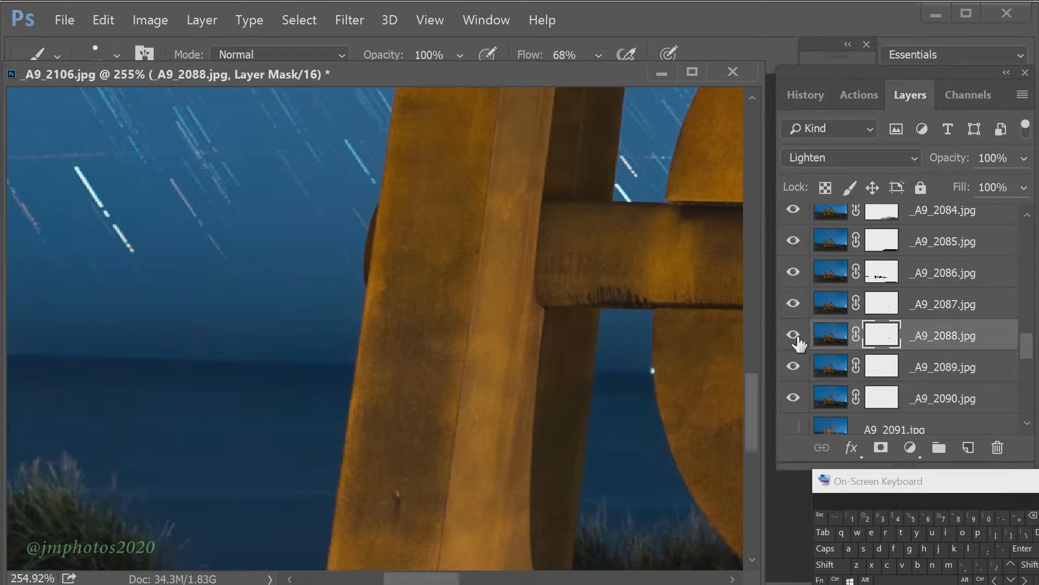
{"action": "left_click", "coordinate": [794, 336]}
{"action": "left_click", "coordinate": [793, 336]}
{"action": "left_click", "coordinate": [881, 398]}
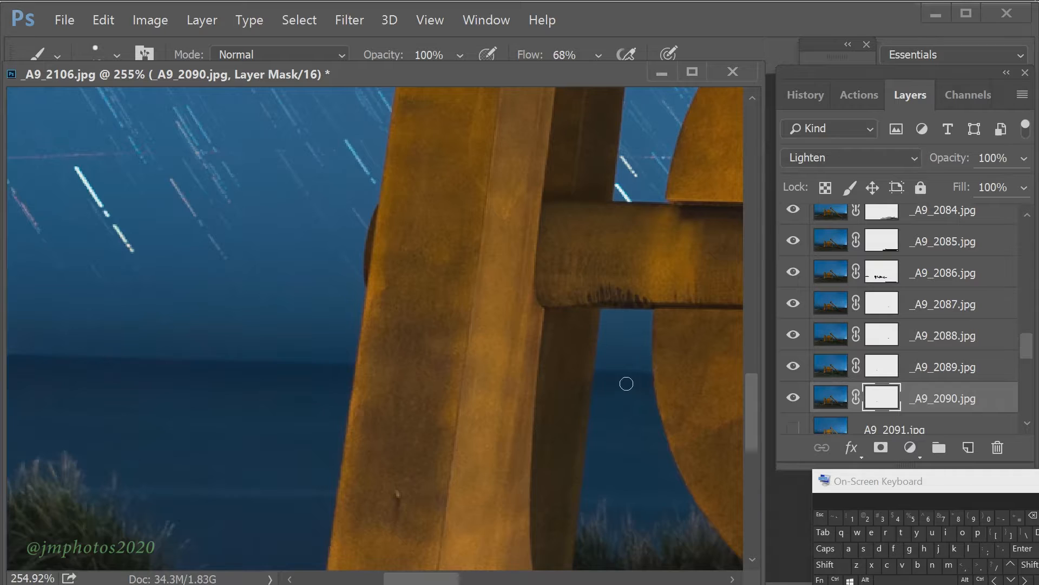
Paint out the faint reddish aircraft trail above the ship light, working through the masks of _A9_2079.jpg, _A9_2080.jpg and _A9_2081.jpg.
{"action": "scroll", "coordinate": [576, 367], "scroll_direction": "down", "scroll_amount": 2}
{"action": "scroll", "coordinate": [576, 368], "scroll_direction": "down", "scroll_amount": 1}
{"action": "scroll", "coordinate": [812, 266], "scroll_direction": "up", "scroll_amount": 3}
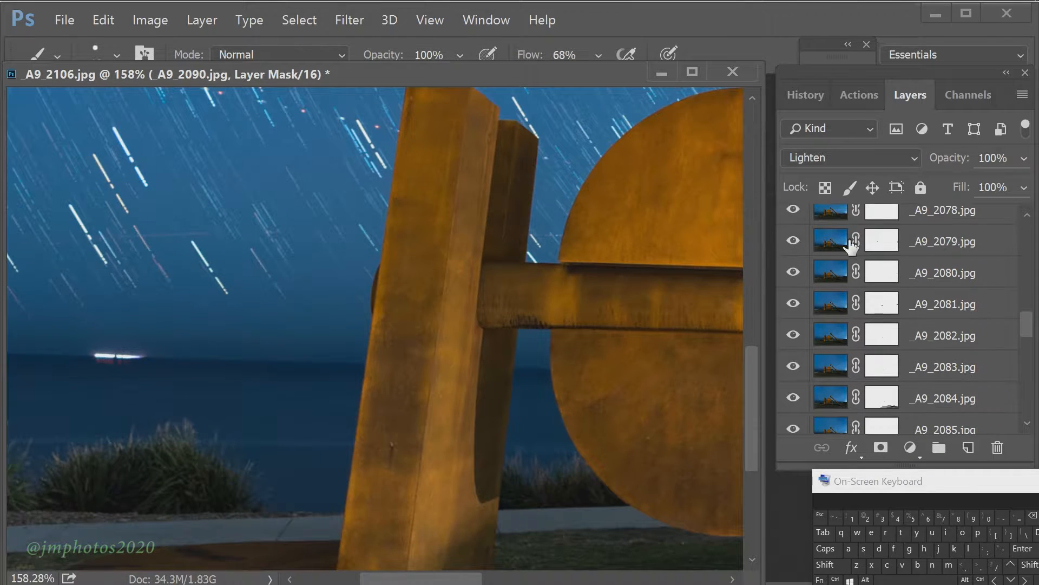
{"action": "left_click", "coordinate": [881, 241]}
{"action": "key", "text": "ctrl+plus"}
{"action": "key", "text": "ctrl+plus"}
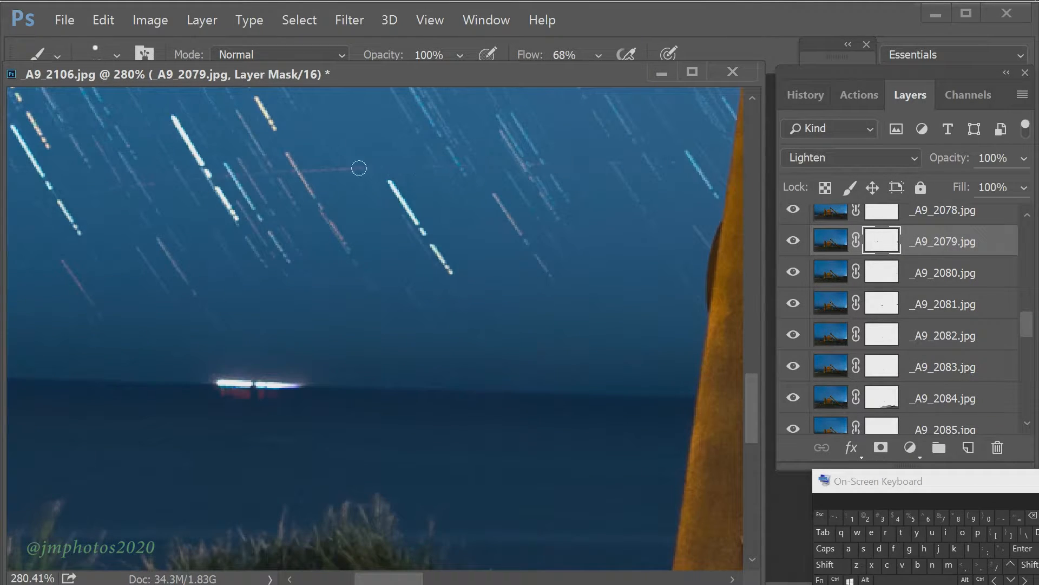
{"action": "left_click", "coordinate": [881, 272]}
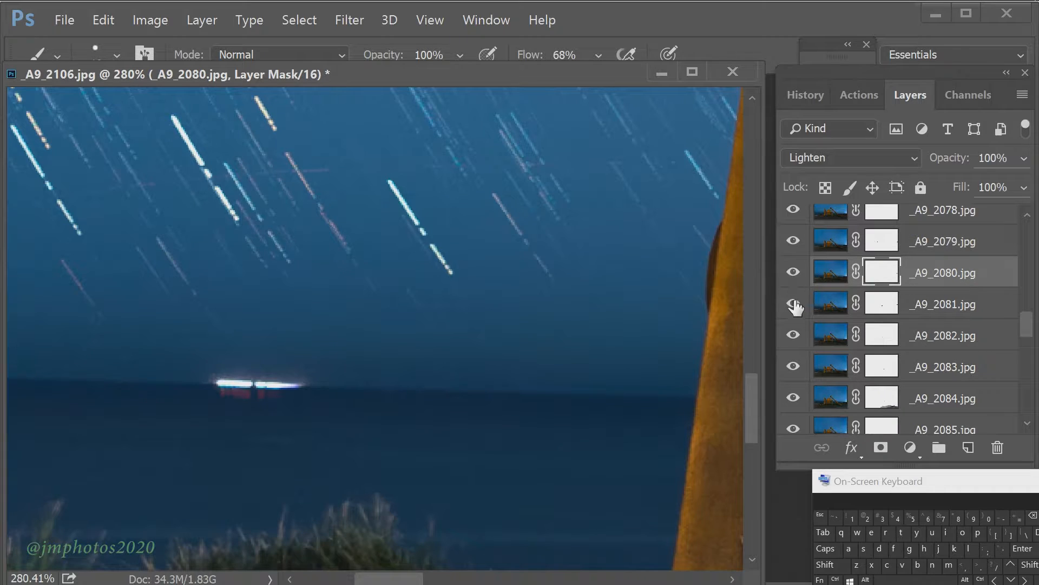
{"action": "key", "text": "alt+bracketleft"}
{"action": "key", "text": "ctrl+0"}
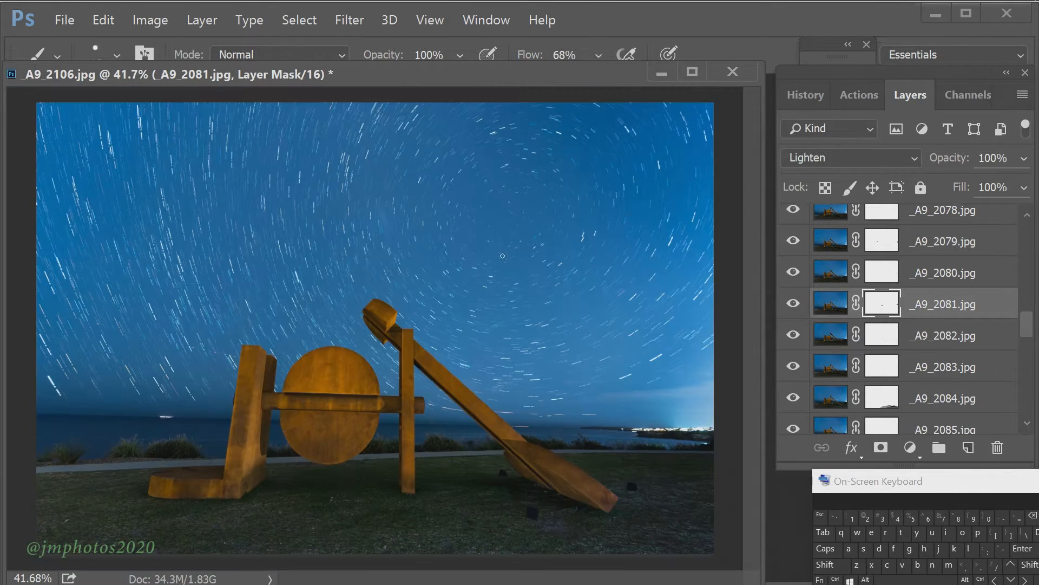
Show _A9_2091.jpg, compare it on and off, and add a layer mask to it.
{"action": "scroll", "coordinate": [893, 324], "scroll_direction": "down", "scroll_amount": 3}
{"action": "left_click_drag", "start_coordinate": [793, 428], "coordinate": [793, 304]}
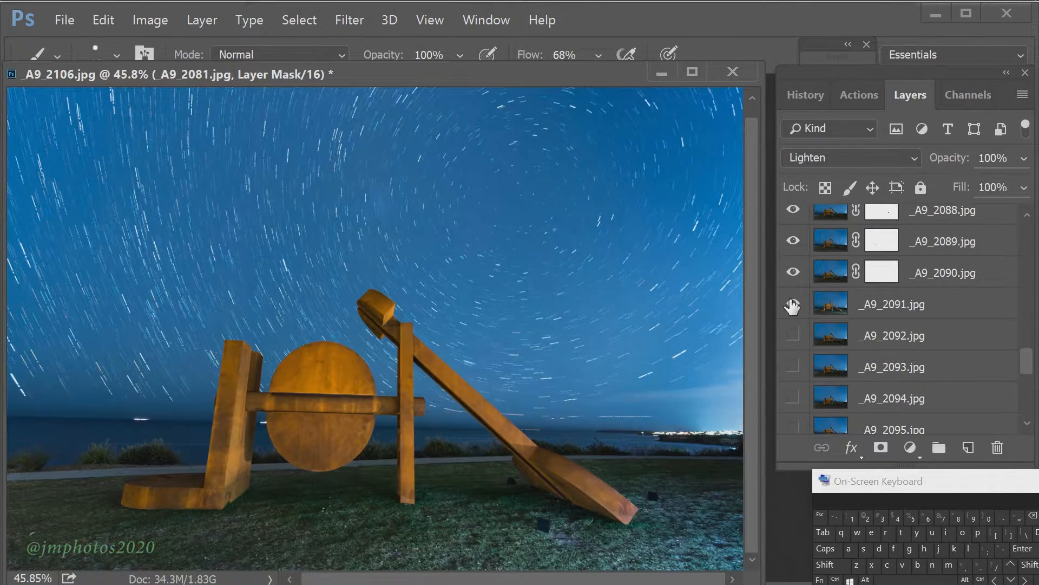
{"action": "left_click", "coordinate": [794, 303]}
Enlarge the brush and paint out the bright grass foreground on the _A9_2091.jpg mask, comparing the layer on and off.
{"action": "right_click", "coordinate": [563, 285]}
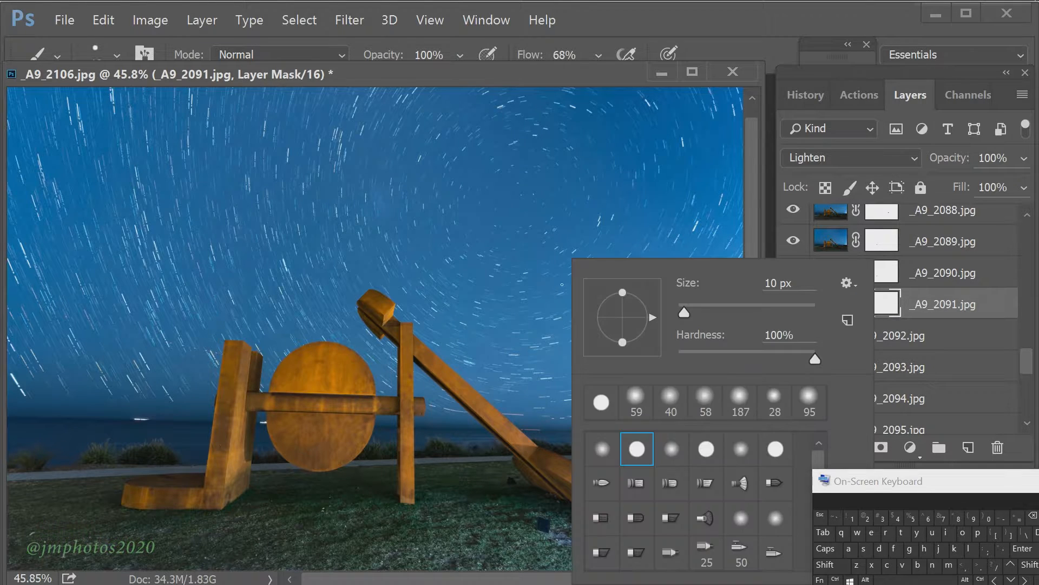
{"action": "left_click", "coordinate": [491, 543]}
{"action": "mouse_move", "coordinate": [476, 543]}
{"action": "left_mouse_down"}
{"action": "mouse_move", "coordinate": [379, 562]}
{"action": "mouse_move", "coordinate": [704, 520]}
{"action": "mouse_move", "coordinate": [392, 499]}
{"action": "mouse_move", "coordinate": [18, 494]}
{"action": "mouse_move", "coordinate": [540, 477]}
{"action": "left_mouse_up"}
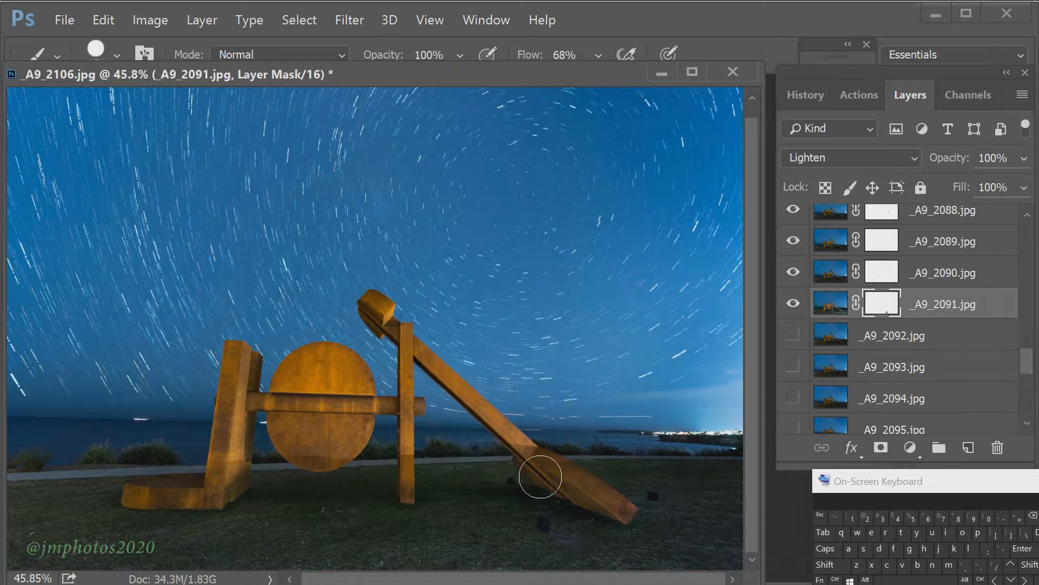
{"action": "left_click", "coordinate": [794, 304]}
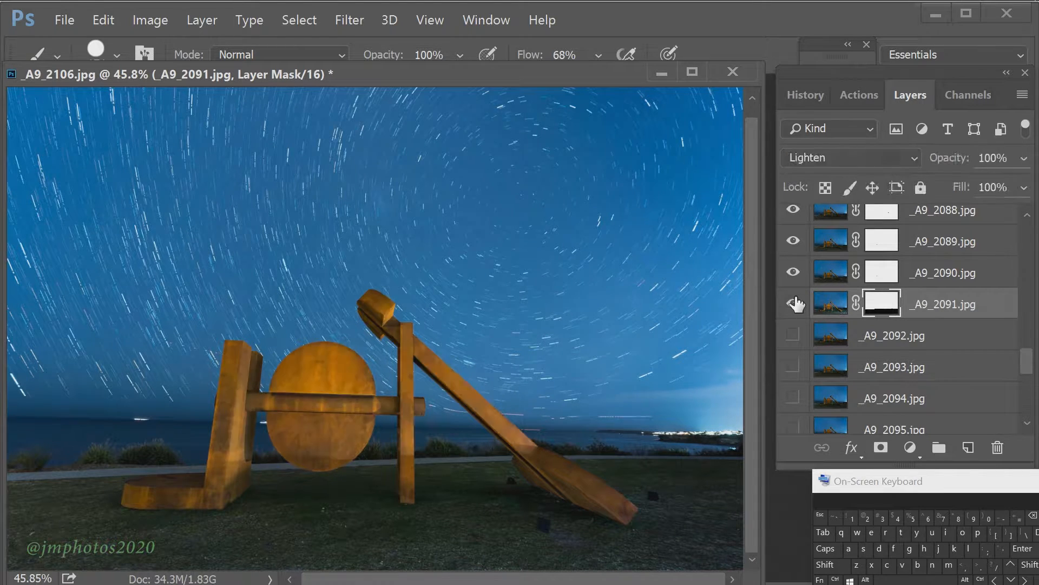
{"action": "left_click", "coordinate": [794, 304]}
Shrink the brush, set its opacity to 95%, and paint over the sculpture's uppermost block on the _A9_2091.jpg mask.
{"action": "scroll", "coordinate": [370, 321], "scroll_direction": "up", "scroll_amount": 5}
{"action": "right_click", "coordinate": [552, 260]}
{"action": "mouse_move", "coordinate": [698, 305]}
{"action": "left_mouse_down"}
{"action": "mouse_move", "coordinate": [667, 303]}
{"action": "mouse_move", "coordinate": [674, 311]}
{"action": "left_mouse_up"}
{"action": "left_click", "coordinate": [460, 55]}
{"action": "left_click_drag", "start_coordinate": [459, 77], "coordinate": [452, 77]}
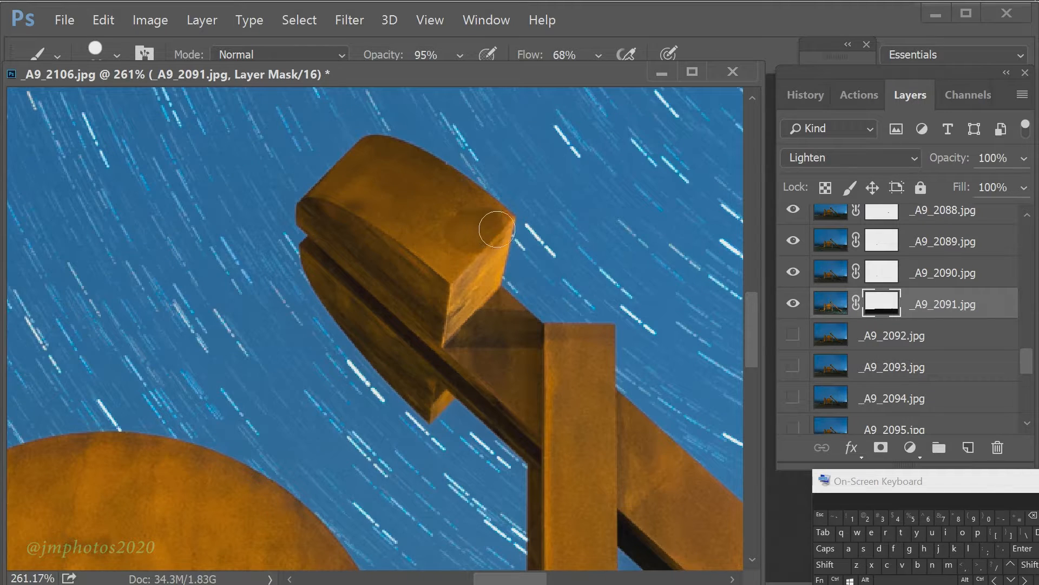
{"action": "mouse_move", "coordinate": [371, 196]}
{"action": "left_mouse_down"}
{"action": "mouse_move", "coordinate": [501, 231]}
{"action": "mouse_move", "coordinate": [482, 294]}
{"action": "mouse_move", "coordinate": [425, 269]}
{"action": "mouse_move", "coordinate": [447, 266]}
{"action": "left_mouse_up"}
Set the brush opacity to 100% and paint out the block's underside and the adjoining beam and post on the _A9_2091.jpg mask.
{"action": "left_click_drag", "start_coordinate": [459, 55], "coordinate": [466, 77]}
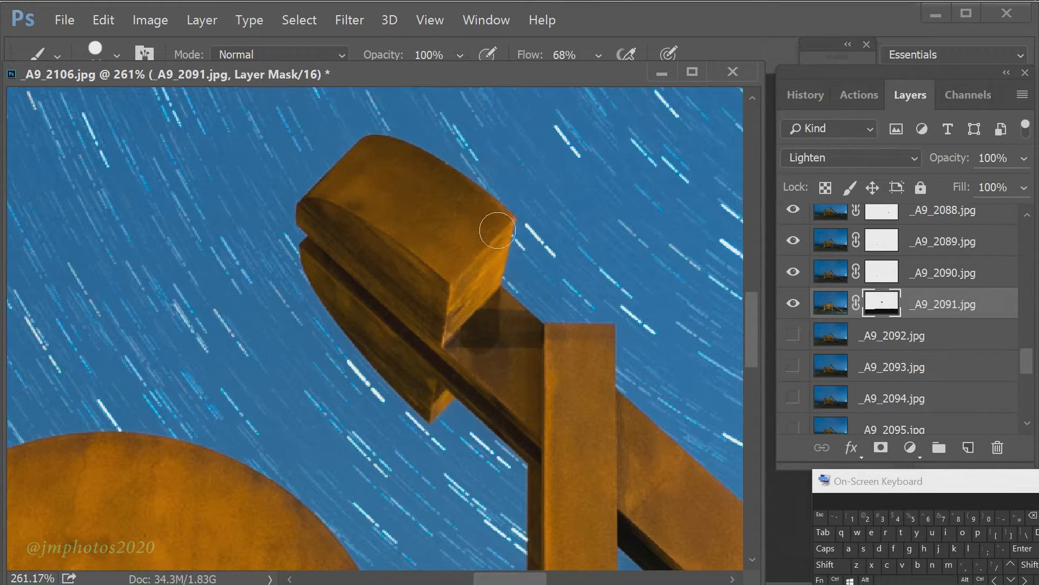
{"action": "mouse_move", "coordinate": [510, 314]}
{"action": "left_mouse_down"}
{"action": "mouse_move", "coordinate": [516, 364]}
{"action": "mouse_move", "coordinate": [553, 345]}
{"action": "mouse_move", "coordinate": [597, 341]}
{"action": "mouse_move", "coordinate": [584, 368]}
{"action": "mouse_move", "coordinate": [597, 385]}
{"action": "mouse_move", "coordinate": [571, 412]}
{"action": "mouse_move", "coordinate": [561, 375]}
{"action": "mouse_move", "coordinate": [646, 438]}
{"action": "mouse_move", "coordinate": [697, 487]}
{"action": "mouse_move", "coordinate": [612, 410]}
{"action": "mouse_move", "coordinate": [720, 520]}
{"action": "mouse_move", "coordinate": [537, 422]}
{"action": "mouse_move", "coordinate": [516, 429]}
{"action": "mouse_move", "coordinate": [456, 367]}
{"action": "mouse_move", "coordinate": [437, 387]}
{"action": "left_mouse_up"}
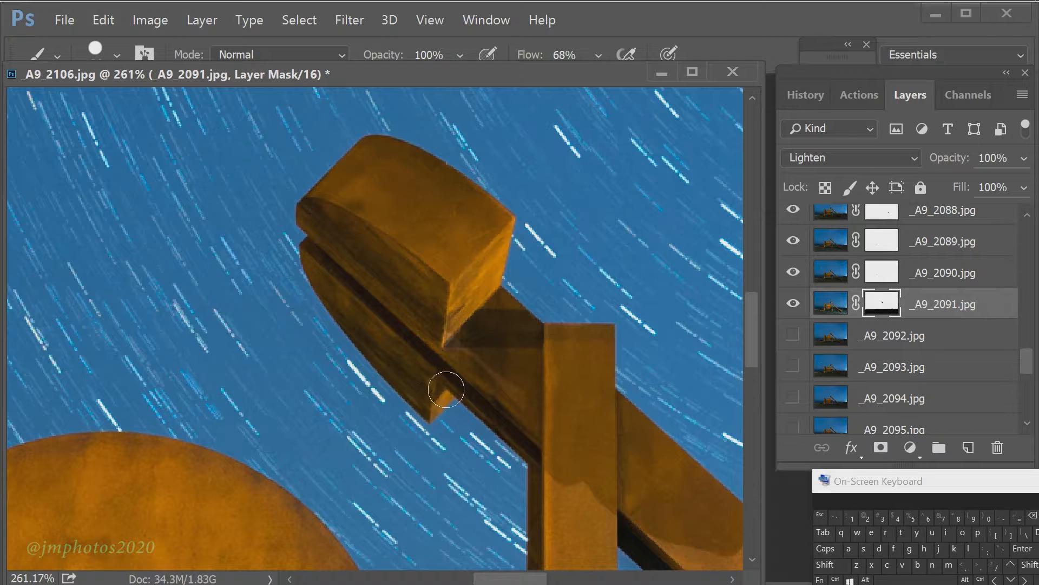
{"action": "mouse_move", "coordinate": [453, 297]}
{"action": "left_mouse_down"}
{"action": "mouse_move", "coordinate": [552, 457]}
{"action": "mouse_move", "coordinate": [547, 502]}
{"action": "mouse_move", "coordinate": [605, 508]}
{"action": "left_mouse_up"}
Paint out the bright upper diagonal beam, the post and the horizontal bar on the _A9_2091.jpg mask.
{"action": "left_click_drag", "start_coordinate": [527, 577], "coordinate": [555, 578]}
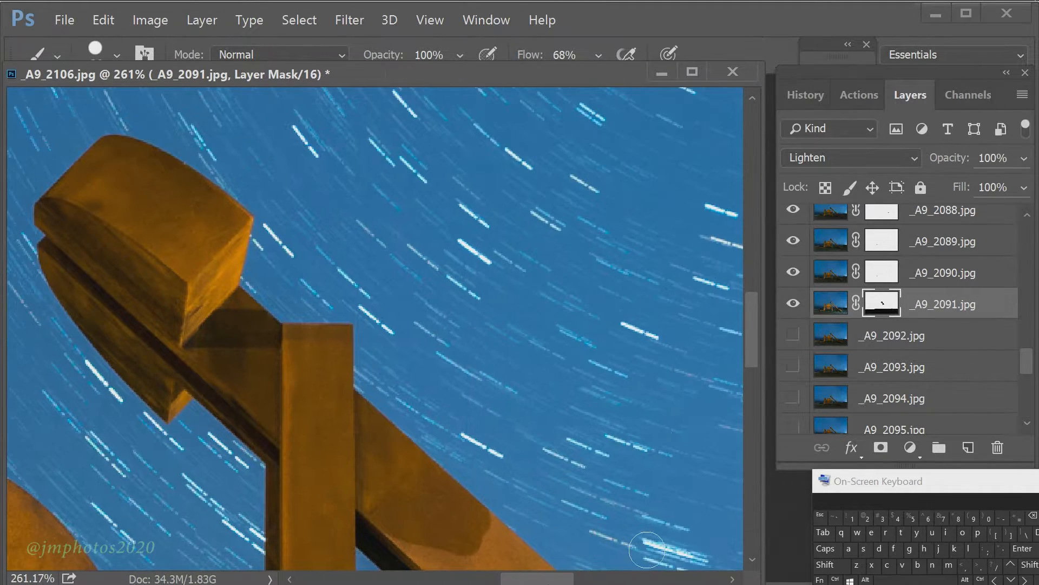
{"action": "left_click_drag", "start_coordinate": [752, 332], "coordinate": [752, 388]}
{"action": "mouse_move", "coordinate": [478, 178]}
{"action": "left_mouse_down"}
{"action": "mouse_move", "coordinate": [609, 283]}
{"action": "mouse_move", "coordinate": [600, 264]}
{"action": "mouse_move", "coordinate": [744, 398]}
{"action": "mouse_move", "coordinate": [372, 141]}
{"action": "mouse_move", "coordinate": [440, 228]}
{"action": "mouse_move", "coordinate": [536, 265]}
{"action": "mouse_move", "coordinate": [611, 367]}
{"action": "mouse_move", "coordinate": [743, 423]}
{"action": "mouse_move", "coordinate": [714, 453]}
{"action": "left_mouse_up"}
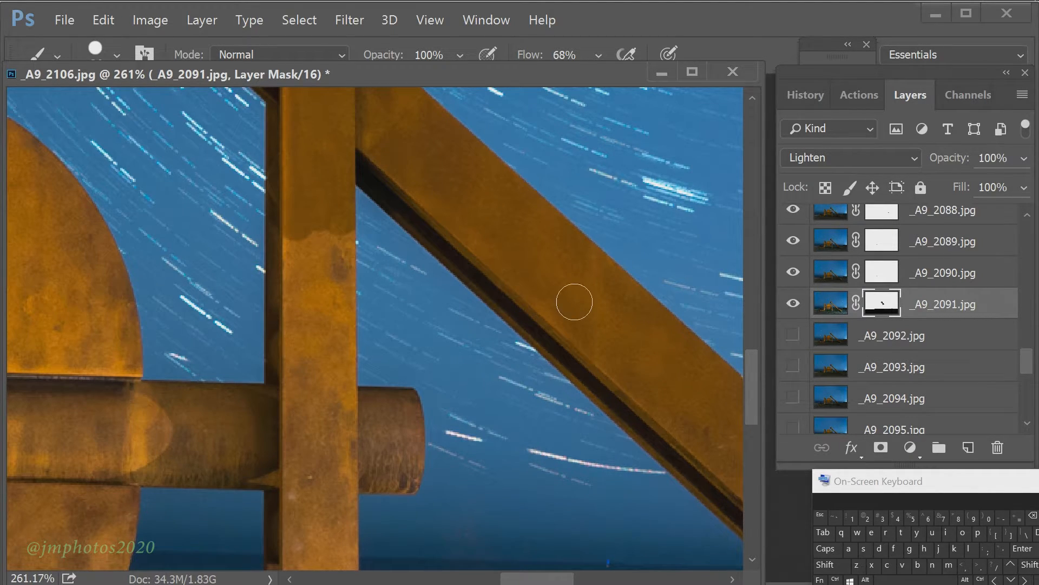
{"action": "mouse_move", "coordinate": [331, 225]}
{"action": "left_mouse_down"}
{"action": "mouse_move", "coordinate": [342, 563]}
{"action": "mouse_move", "coordinate": [286, 270]}
{"action": "mouse_move", "coordinate": [292, 499]}
{"action": "mouse_move", "coordinate": [355, 462]}
{"action": "mouse_move", "coordinate": [400, 475]}
{"action": "mouse_move", "coordinate": [401, 401]}
{"action": "mouse_move", "coordinate": [312, 439]}
{"action": "mouse_move", "coordinate": [265, 401]}
{"action": "mouse_move", "coordinate": [135, 452]}
{"action": "mouse_move", "coordinate": [206, 477]}
{"action": "left_mouse_up"}
{"action": "mouse_move", "coordinate": [121, 430]}
{"action": "left_mouse_down"}
{"action": "mouse_move", "coordinate": [109, 550]}
{"action": "mouse_move", "coordinate": [128, 420]}
{"action": "mouse_move", "coordinate": [106, 259]}
{"action": "mouse_move", "coordinate": [31, 187]}
{"action": "left_mouse_up"}
Paint out the lower part of the post and the diagonal beam down to its foot on the _A9_2091.jpg mask.
{"action": "left_click_drag", "start_coordinate": [756, 391], "coordinate": [756, 454]}
{"action": "mouse_move", "coordinate": [380, 204]}
{"action": "left_mouse_down"}
{"action": "mouse_move", "coordinate": [348, 206]}
{"action": "mouse_move", "coordinate": [343, 431]}
{"action": "mouse_move", "coordinate": [288, 138]}
{"action": "mouse_move", "coordinate": [283, 547]}
{"action": "left_mouse_up"}
{"action": "scroll", "coordinate": [665, 521], "scroll_direction": "right", "scroll_amount": 5}
{"action": "scroll", "coordinate": [542, 403], "scroll_direction": "up", "scroll_amount": 4}
{"action": "mouse_move", "coordinate": [171, 177]}
{"action": "left_mouse_down"}
{"action": "mouse_move", "coordinate": [423, 405]}
{"action": "mouse_move", "coordinate": [331, 386]}
{"action": "mouse_move", "coordinate": [300, 346]}
{"action": "mouse_move", "coordinate": [335, 412]}
{"action": "mouse_move", "coordinate": [323, 393]}
{"action": "mouse_move", "coordinate": [436, 533]}
{"action": "mouse_move", "coordinate": [367, 473]}
{"action": "mouse_move", "coordinate": [493, 549]}
{"action": "left_mouse_up"}
{"action": "scroll", "coordinate": [492, 550], "scroll_direction": "right", "scroll_amount": 3}
{"action": "scroll", "coordinate": [492, 549], "scroll_direction": "down", "scroll_amount": 5}
{"action": "left_click_drag", "start_coordinate": [385, 296], "coordinate": [538, 389]}
{"action": "scroll", "coordinate": [538, 390], "scroll_direction": "down", "scroll_amount": 7}
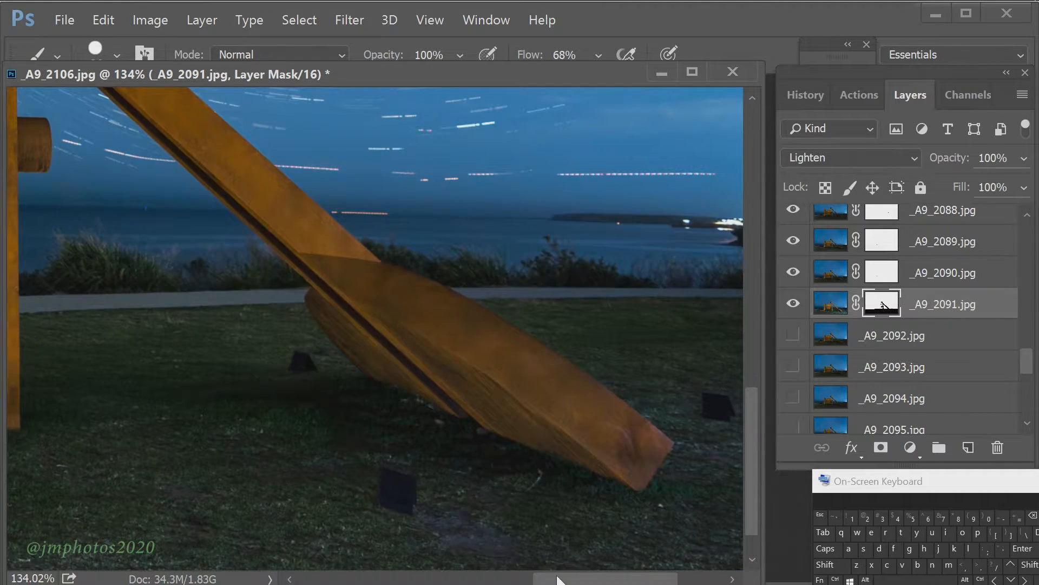
Paint out the bright disc, crossbar and large upright block on the _A9_2091.jpg mask, and check the whole sculpture.
{"action": "left_click_drag", "start_coordinate": [557, 577], "coordinate": [399, 577]}
{"action": "scroll", "coordinate": [703, 425], "scroll_direction": "up", "scroll_amount": 1}
{"action": "mouse_move", "coordinate": [751, 470]}
{"action": "left_mouse_down"}
{"action": "mouse_move", "coordinate": [751, 404]}
{"action": "mouse_move", "coordinate": [675, 492]}
{"action": "mouse_move", "coordinate": [615, 164]}
{"action": "mouse_move", "coordinate": [595, 161]}
{"action": "left_mouse_up"}
{"action": "scroll", "coordinate": [653, 179], "scroll_direction": "up", "scroll_amount": 2}
{"action": "left_click_drag", "start_coordinate": [489, 578], "coordinate": [509, 579]}
{"action": "mouse_move", "coordinate": [545, 134]}
{"action": "left_mouse_down"}
{"action": "mouse_move", "coordinate": [470, 118]}
{"action": "mouse_move", "coordinate": [392, 132]}
{"action": "mouse_move", "coordinate": [329, 179]}
{"action": "mouse_move", "coordinate": [286, 248]}
{"action": "mouse_move", "coordinate": [265, 436]}
{"action": "mouse_move", "coordinate": [295, 530]}
{"action": "mouse_move", "coordinate": [383, 577]}
{"action": "mouse_move", "coordinate": [233, 315]}
{"action": "mouse_move", "coordinate": [263, 340]}
{"action": "mouse_move", "coordinate": [115, 356]}
{"action": "mouse_move", "coordinate": [203, 282]}
{"action": "mouse_move", "coordinate": [223, 172]}
{"action": "mouse_move", "coordinate": [169, 126]}
{"action": "left_mouse_up"}
{"action": "mouse_move", "coordinate": [47, 471]}
{"action": "left_mouse_down"}
{"action": "mouse_move", "coordinate": [116, 422]}
{"action": "mouse_move", "coordinate": [144, 245]}
{"action": "mouse_move", "coordinate": [139, 139]}
{"action": "mouse_move", "coordinate": [172, 321]}
{"action": "mouse_move", "coordinate": [144, 566]}
{"action": "mouse_move", "coordinate": [174, 348]}
{"action": "left_mouse_up"}
{"action": "mouse_move", "coordinate": [111, 560]}
{"action": "left_mouse_down"}
{"action": "mouse_move", "coordinate": [310, 325]}
{"action": "mouse_move", "coordinate": [301, 300]}
{"action": "mouse_move", "coordinate": [420, 151]}
{"action": "mouse_move", "coordinate": [564, 165]}
{"action": "mouse_move", "coordinate": [636, 324]}
{"action": "mouse_move", "coordinate": [375, 195]}
{"action": "mouse_move", "coordinate": [369, 246]}
{"action": "mouse_move", "coordinate": [428, 291]}
{"action": "mouse_move", "coordinate": [560, 342]}
{"action": "mouse_move", "coordinate": [617, 397]}
{"action": "mouse_move", "coordinate": [544, 542]}
{"action": "mouse_move", "coordinate": [371, 339]}
{"action": "mouse_move", "coordinate": [270, 375]}
{"action": "mouse_move", "coordinate": [295, 408]}
{"action": "mouse_move", "coordinate": [342, 428]}
{"action": "mouse_move", "coordinate": [524, 445]}
{"action": "mouse_move", "coordinate": [364, 494]}
{"action": "left_mouse_up"}
{"action": "scroll", "coordinate": [143, 251], "scroll_direction": "down", "scroll_amount": 3}
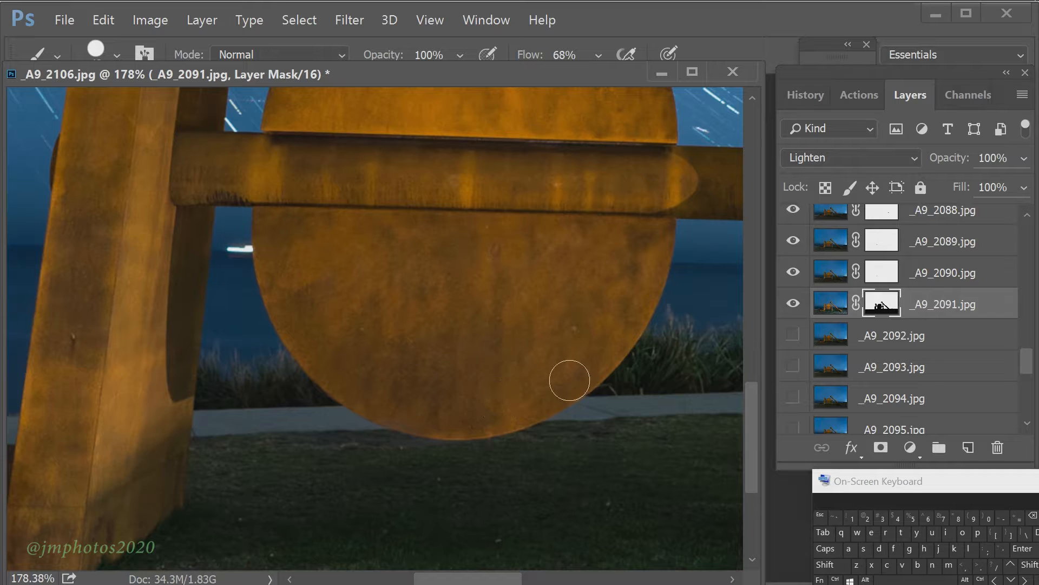
{"action": "key", "text": "ctrl+0"}
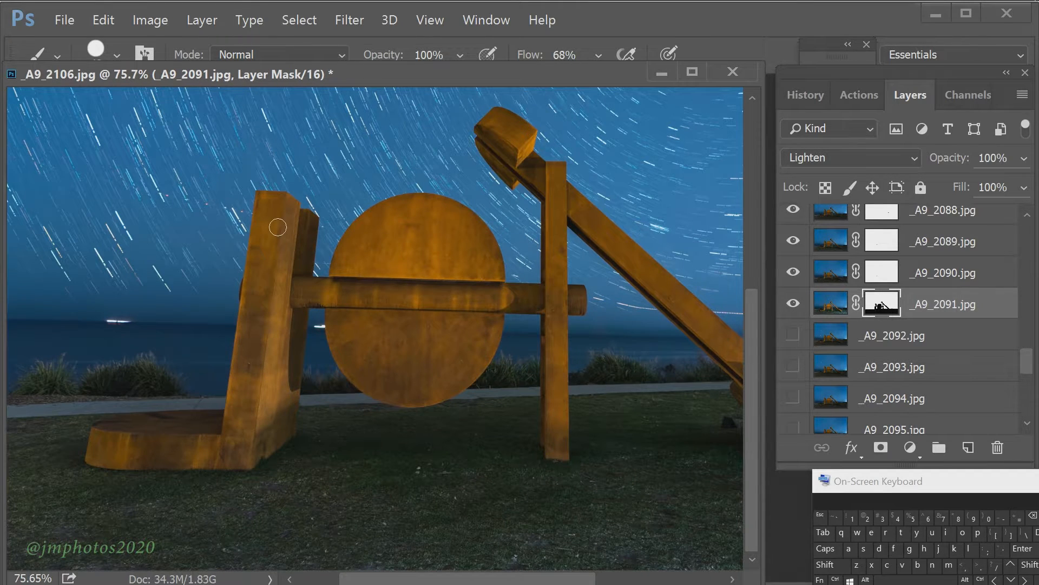
{"action": "left_click", "coordinate": [793, 310]}
Set the brush to 9 px and paint out the white light streak between the upright block and disc on the _A9_2091.jpg mask.
{"action": "scroll", "coordinate": [373, 319], "scroll_direction": "up", "scroll_amount": 16}
{"action": "right_click", "coordinate": [310, 362]}
{"action": "left_click_drag", "start_coordinate": [444, 315], "coordinate": [428, 315]}
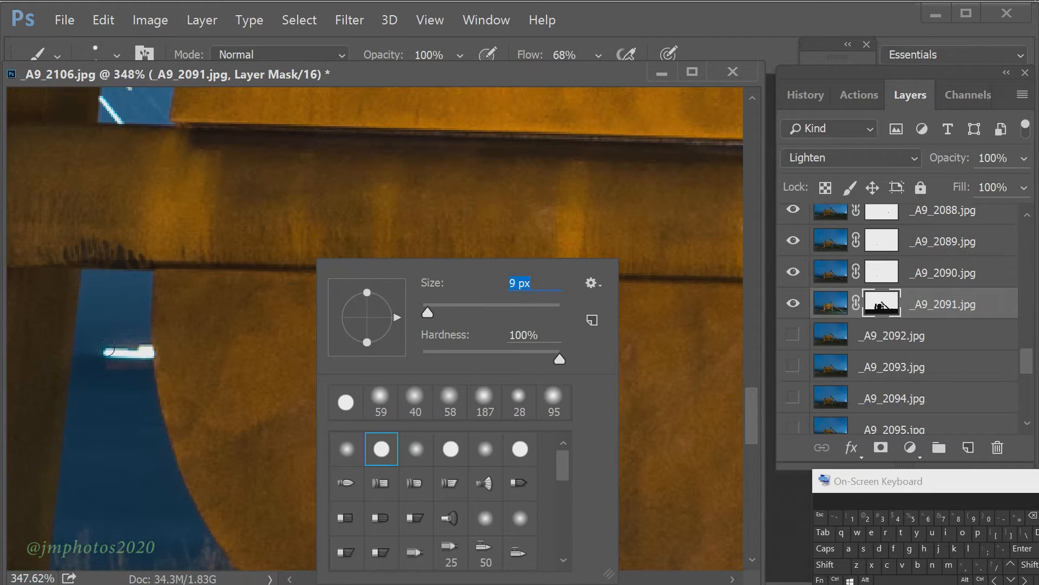
{"action": "left_click_drag", "start_coordinate": [149, 351], "coordinate": [109, 345]}
{"action": "scroll", "coordinate": [214, 343], "scroll_direction": "down", "scroll_amount": 15}
{"action": "scroll", "coordinate": [214, 343], "scroll_direction": "up", "scroll_amount": 1}
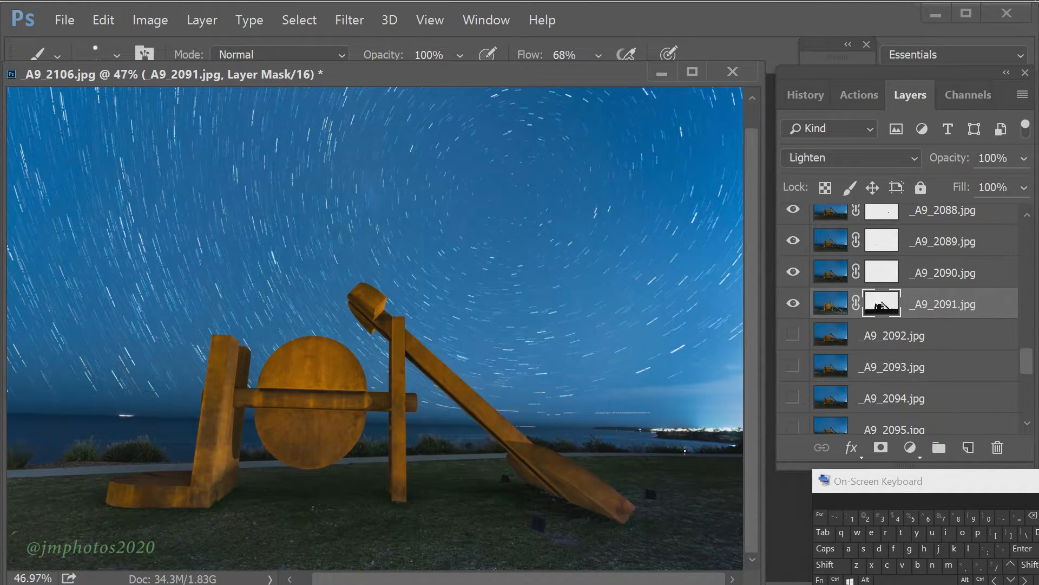
Compare _A9_2091.jpg on and off near the distant coast lights and mask out the aircraft trail above the horizon.
{"action": "scroll", "coordinate": [689, 321], "scroll_direction": "up", "scroll_amount": 16}
{"action": "left_click_drag", "start_coordinate": [753, 340], "coordinate": [754, 400]}
{"action": "left_click", "coordinate": [796, 304]}
{"action": "left_click", "coordinate": [796, 304]}
{"action": "left_click_drag", "start_coordinate": [324, 433], "coordinate": [500, 432]}
Adjust the brush size and paint over the faint cloud streak in the lower sky on the _A9_2091.jpg mask, comparing the layer on and off.
{"action": "right_click", "coordinate": [536, 357]}
{"action": "left_click_drag", "start_coordinate": [657, 312], "coordinate": [700, 310]}
{"action": "left_click", "coordinate": [793, 305]}
{"action": "left_click", "coordinate": [794, 305]}
{"action": "right_click", "coordinate": [506, 359]}
{"action": "left_click", "coordinate": [649, 305]}
{"action": "left_click_drag", "start_coordinate": [130, 263], "coordinate": [262, 261]}
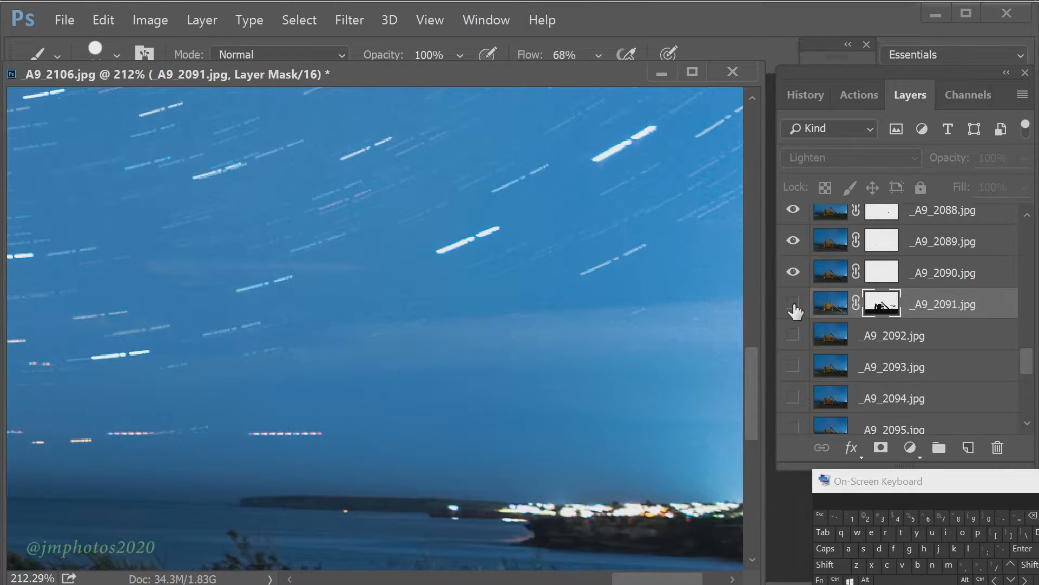
Shrink the brush and dab the sky just below the faint cloud streak on the _A9_2091.jpg mask.
{"action": "right_click", "coordinate": [263, 305]}
{"action": "left_click", "coordinate": [399, 305]}
{"action": "left_click", "coordinate": [232, 314]}
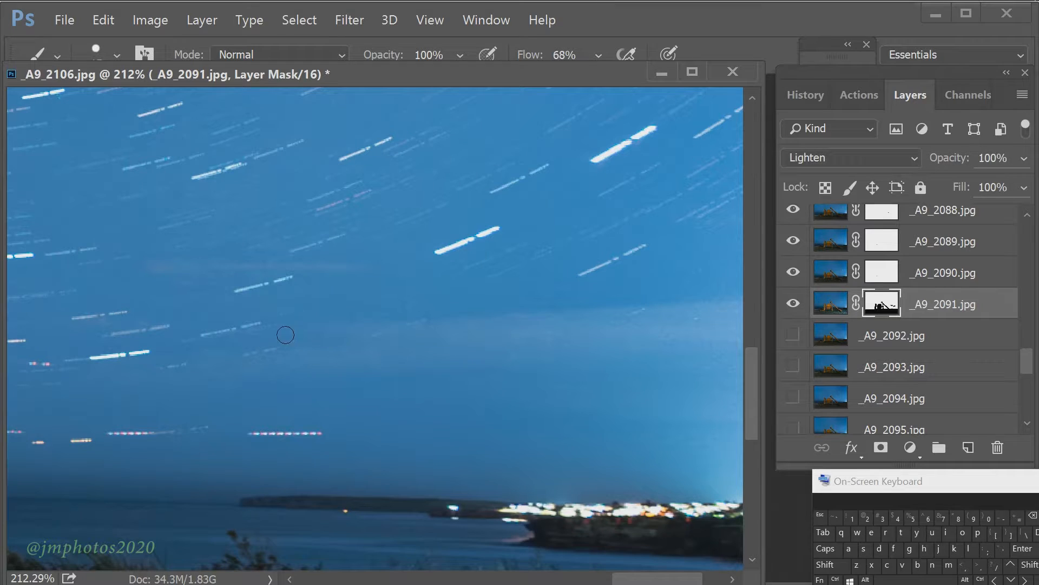
Show the _A9_2092.jpg layer and add a layer mask to it.
{"action": "left_click", "coordinate": [794, 273]}
{"action": "left_click", "coordinate": [793, 334]}
{"action": "scroll", "coordinate": [642, 351], "scroll_direction": "down", "scroll_amount": 5}
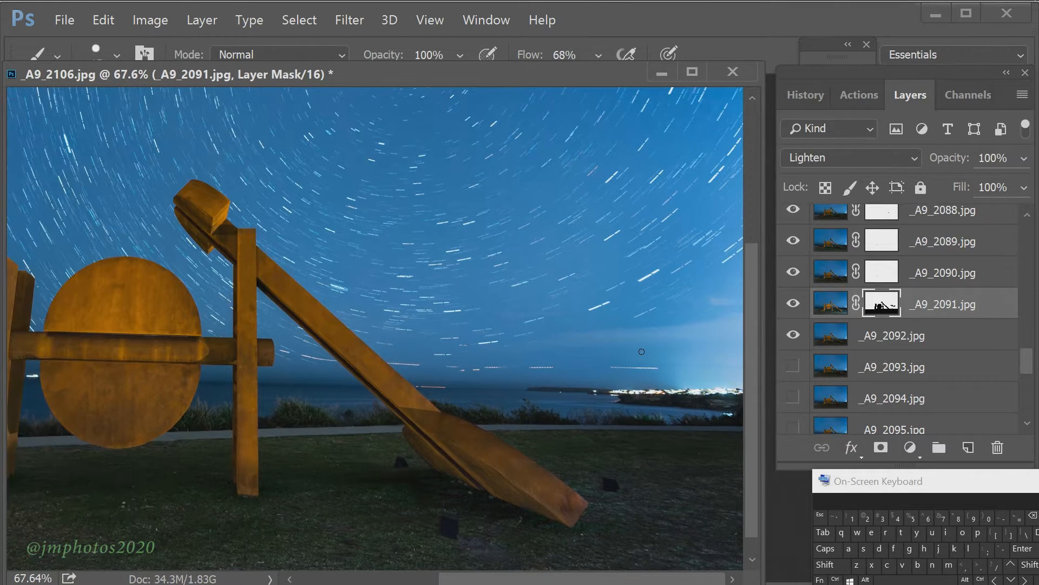
{"action": "left_click", "coordinate": [878, 337]}
{"action": "left_click", "coordinate": [881, 448]}
{"action": "key", "text": "ctrl+0"}
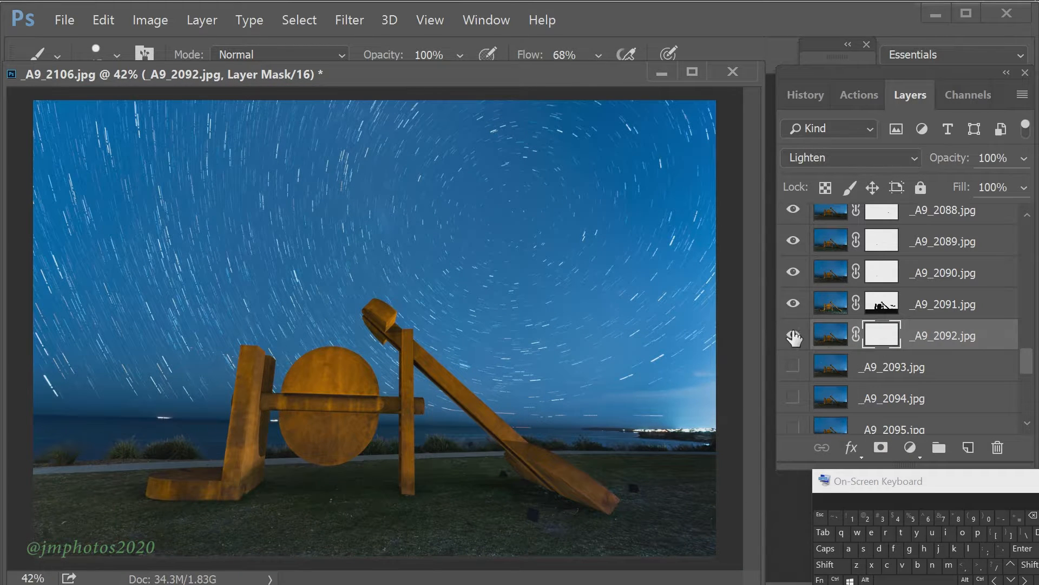
Compare _A9_2092.jpg on and off, enlarge the brush and mask out the cloud patch in the lower sky above the coast lights.
{"action": "scroll", "coordinate": [677, 411], "scroll_direction": "up", "scroll_amount": 8}
{"action": "left_click", "coordinate": [795, 335]}
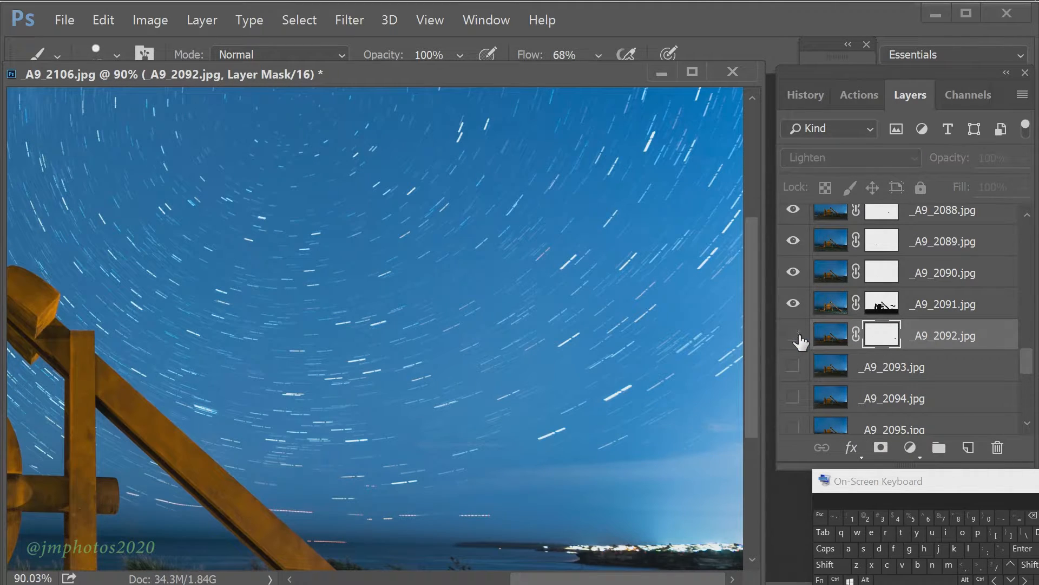
{"action": "left_click", "coordinate": [795, 335]}
{"action": "right_click", "coordinate": [725, 330]}
{"action": "key", "text": "Return"}
{"action": "left_click", "coordinate": [794, 335]}
{"action": "left_click", "coordinate": [793, 335]}
Check the _A9_2091.jpg and _A9_2090.jpg layers, and paint out the light streak between the upright block and disc on the _A9_2092.jpg mask.
{"action": "left_click", "coordinate": [882, 304]}
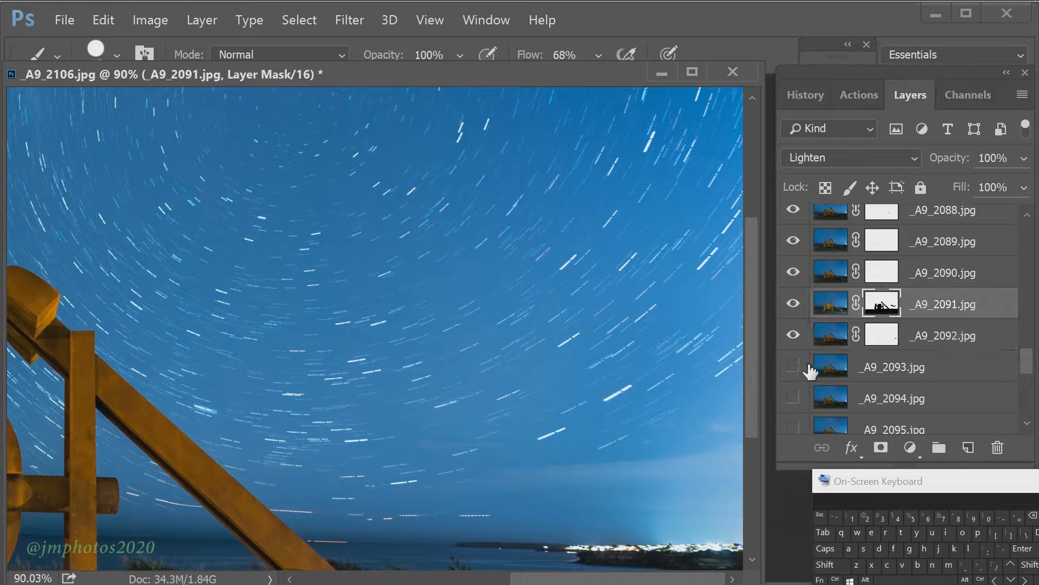
{"action": "left_click", "coordinate": [794, 272]}
{"action": "left_click", "coordinate": [881, 273]}
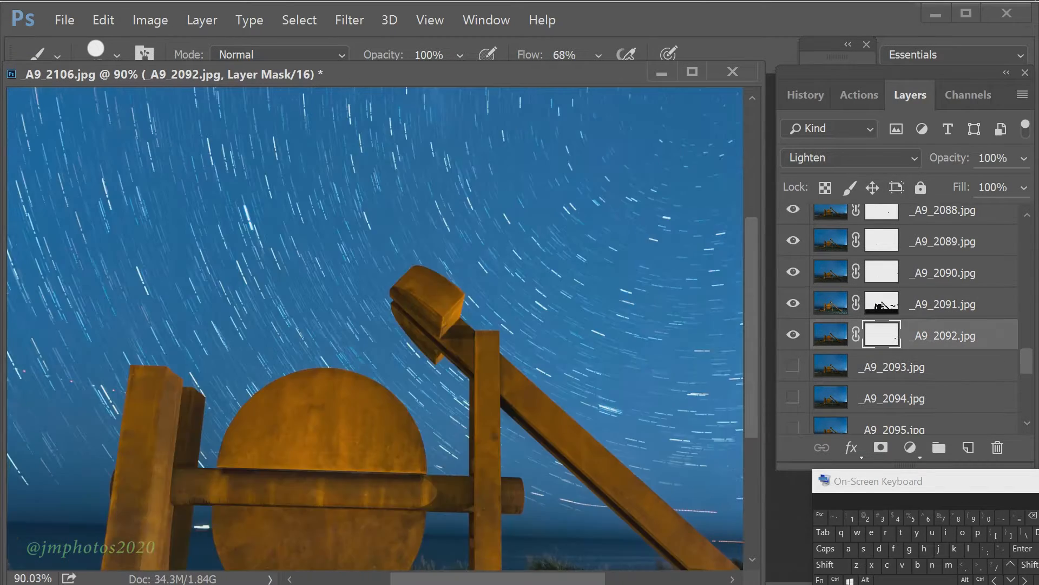
{"action": "scroll", "coordinate": [517, 529], "scroll_direction": "left", "scroll_amount": 3}
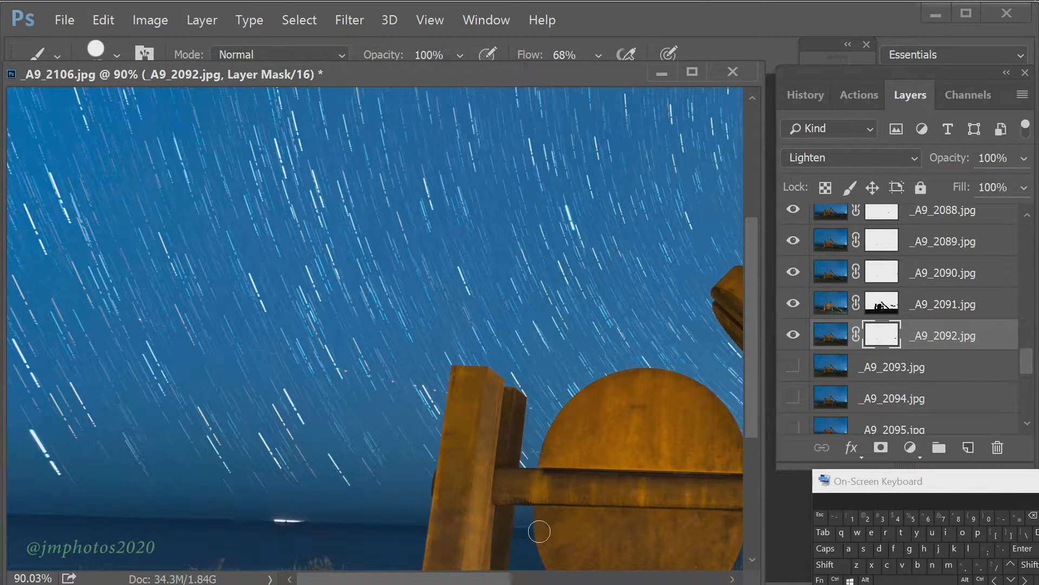
Show _A9_2093.jpg, add a layer mask and paint out its stray light and the cloud patch above the coast lights.
{"action": "scroll", "coordinate": [802, 309], "scroll_direction": "down", "scroll_amount": 2}
{"action": "left_click", "coordinate": [793, 304]}
{"action": "left_click", "coordinate": [830, 303]}
{"action": "left_click", "coordinate": [879, 448]}
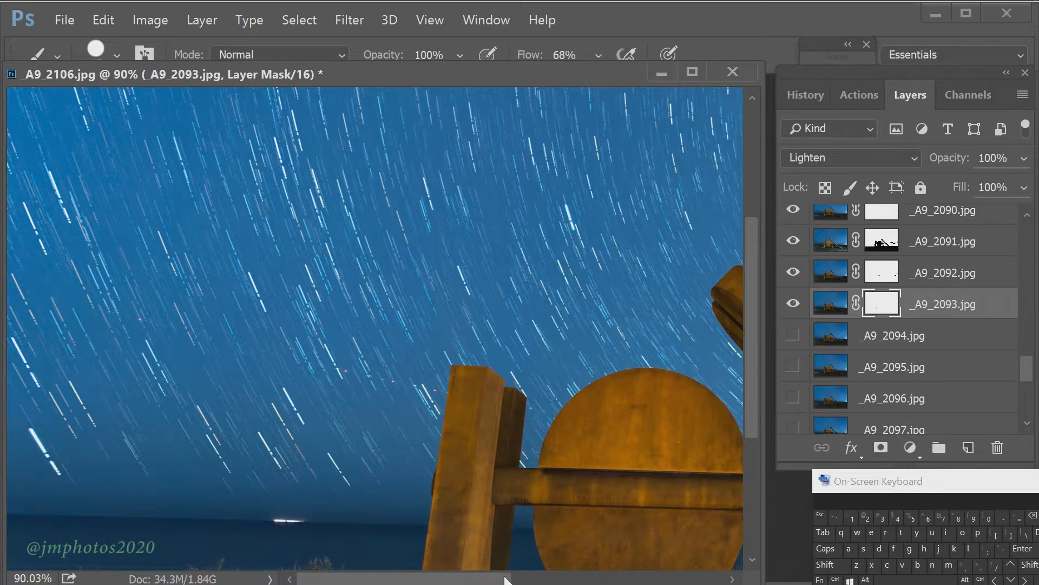
{"action": "left_click_drag", "start_coordinate": [506, 579], "coordinate": [721, 578]}
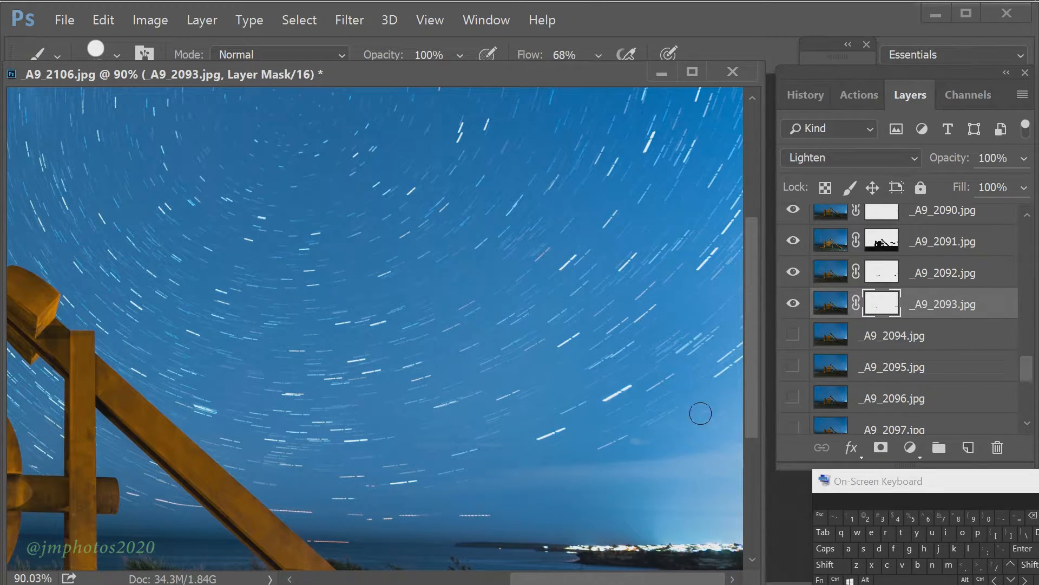
{"action": "key", "text": "ctrl+0"}
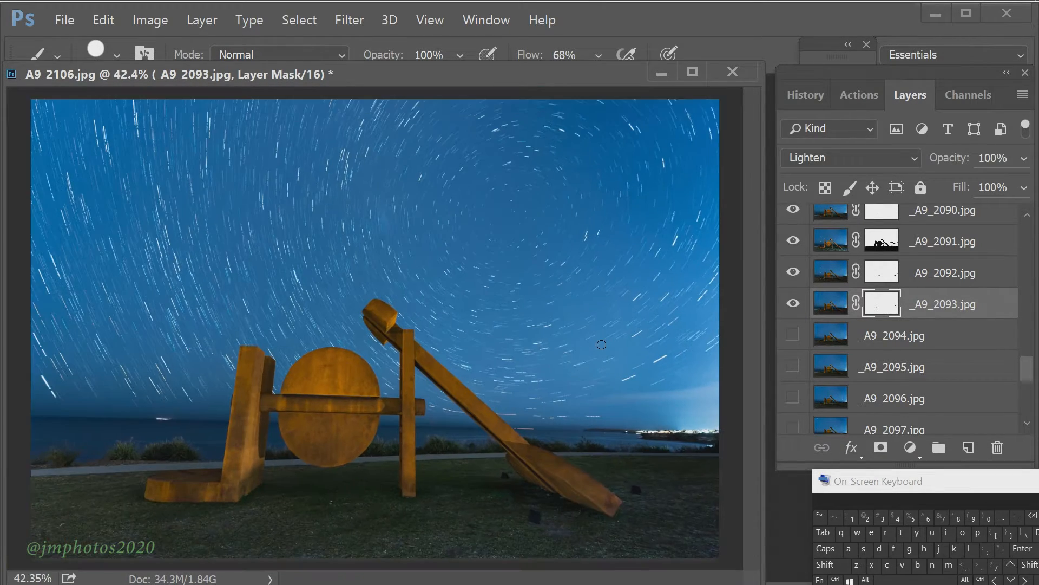
Show _A9_2094.jpg and _A9_2095.jpg, add a layer mask to each and paint out the stray cloud in the lower sky.
{"action": "left_click", "coordinate": [794, 334]}
{"action": "left_click", "coordinate": [886, 337]}
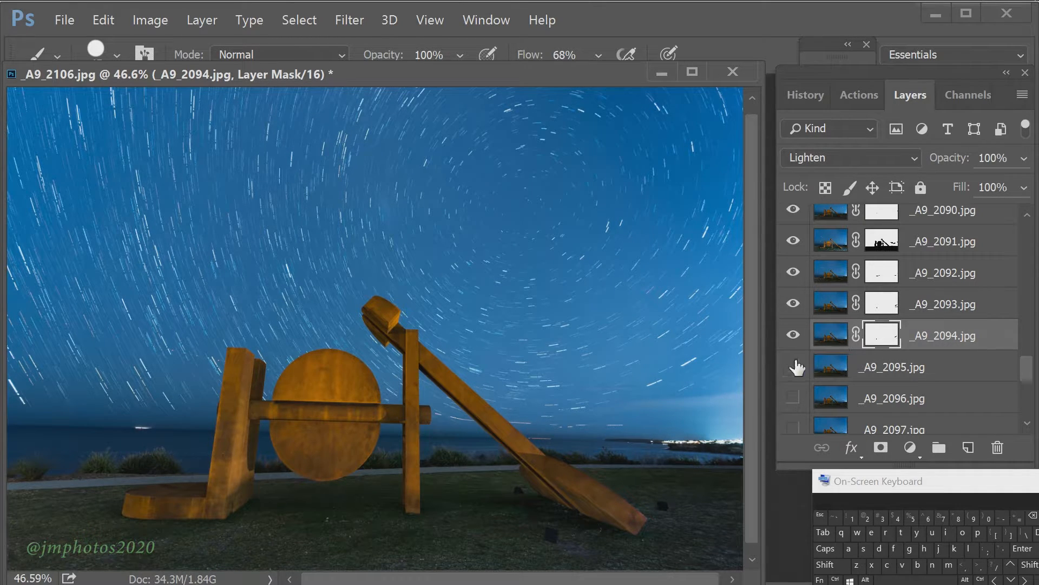
{"action": "left_click", "coordinate": [831, 367]}
{"action": "left_click", "coordinate": [881, 447]}
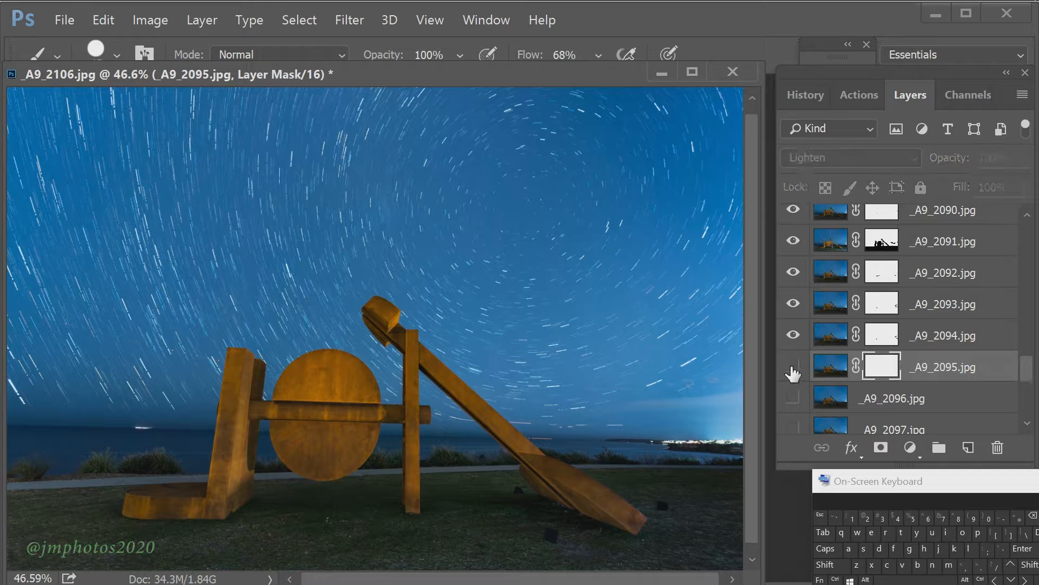
Show _A9_2096.jpg, add a layer mask and paint out the aircraft trail above the coast lights.
{"action": "scroll", "coordinate": [898, 325], "scroll_direction": "down", "scroll_amount": 2}
{"action": "left_click", "coordinate": [794, 336]}
{"action": "left_click", "coordinate": [831, 335]}
{"action": "left_click", "coordinate": [880, 447]}
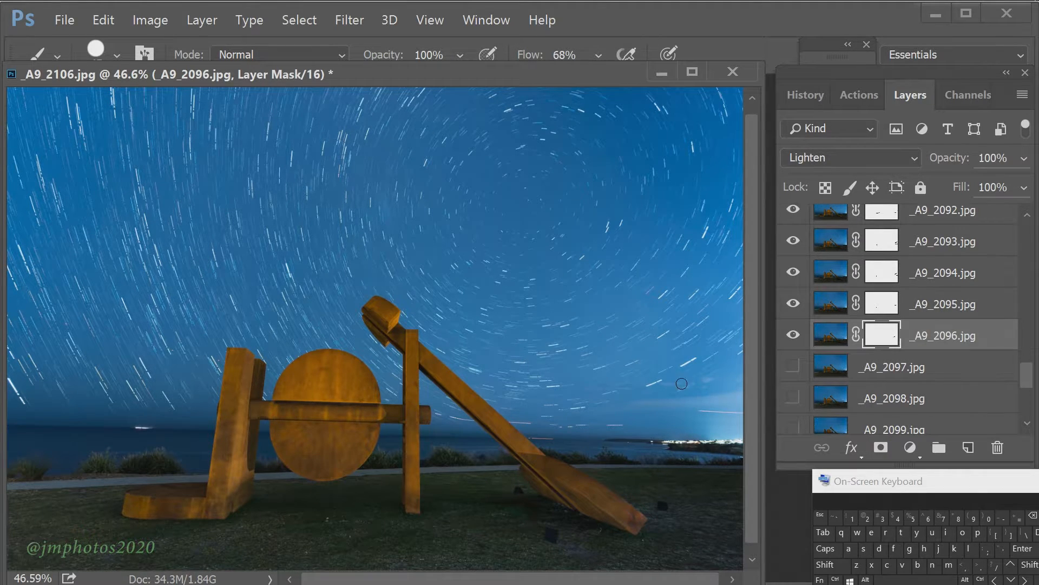
Show _A9_2097.jpg, add a layer mask and paint out the cloud patch in the lower sky.
{"action": "left_click", "coordinate": [793, 367]}
{"action": "left_click", "coordinate": [831, 367]}
{"action": "left_click", "coordinate": [881, 447]}
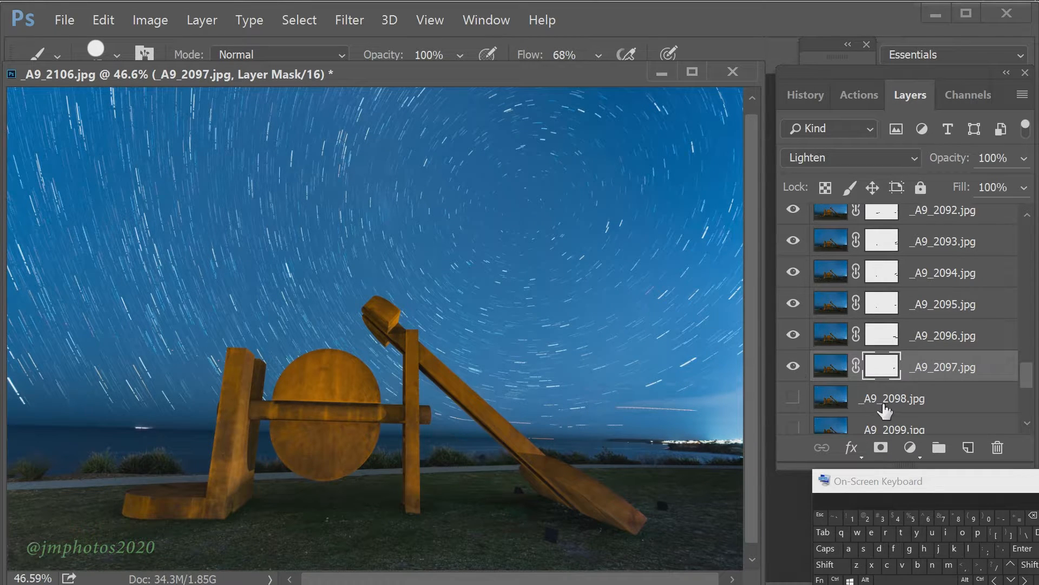
Show _A9_2098.jpg, hide _A9_2097.jpg and add a layer mask to _A9_2098.jpg.
{"action": "left_click", "coordinate": [794, 398]}
{"action": "left_click", "coordinate": [793, 367]}
{"action": "left_click", "coordinate": [831, 398]}
{"action": "left_click", "coordinate": [881, 449]}
Compare _A9_2098.jpg on and off and mask out the small cloud patch beside the bright star trail in the lower sky.
{"action": "scroll", "coordinate": [602, 578], "scroll_direction": "up", "scroll_amount": 8}
{"action": "left_click_drag", "start_coordinate": [602, 578], "coordinate": [716, 578]}
{"action": "scroll", "coordinate": [716, 578], "scroll_direction": "up", "scroll_amount": 3}
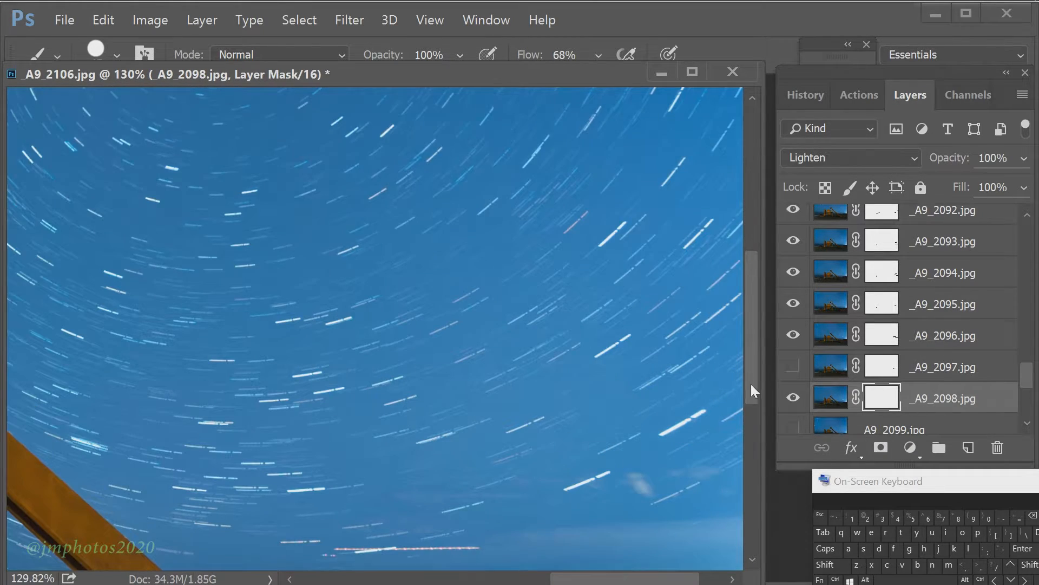
{"action": "left_click_drag", "start_coordinate": [751, 384], "coordinate": [751, 446]}
{"action": "left_click", "coordinate": [794, 397]}
{"action": "left_click", "coordinate": [793, 398]}
{"action": "left_click", "coordinate": [641, 291]}
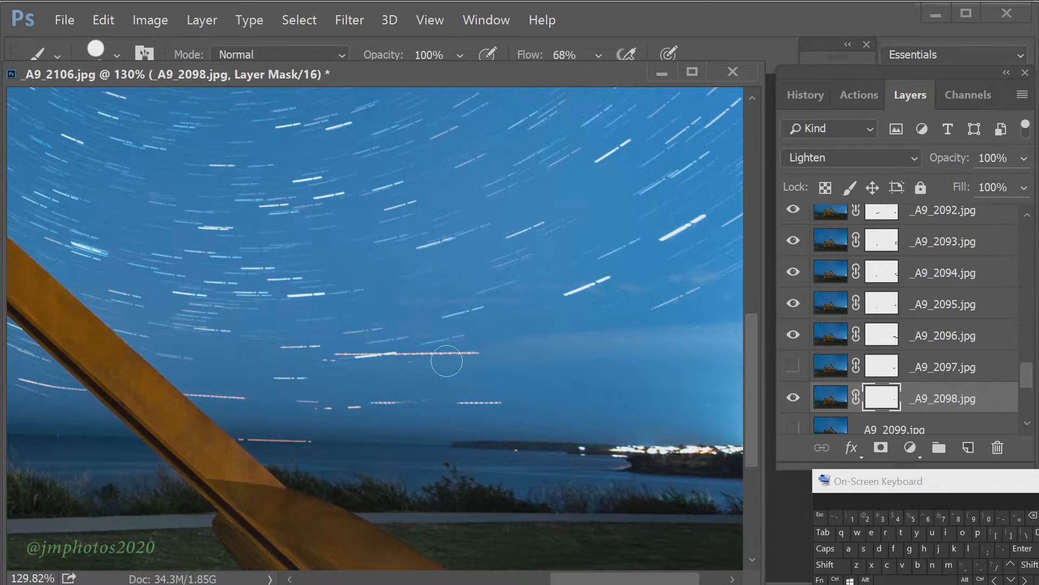
Shrink the brush and paint out the long horizontal aircraft trail above the horizon on the _A9_2098.jpg mask.
{"action": "right_click", "coordinate": [406, 361]}
{"action": "left_click_drag", "start_coordinate": [533, 314], "coordinate": [522, 314]}
{"action": "key", "text": "Return"}
{"action": "left_click_drag", "start_coordinate": [401, 355], "coordinate": [438, 354]}
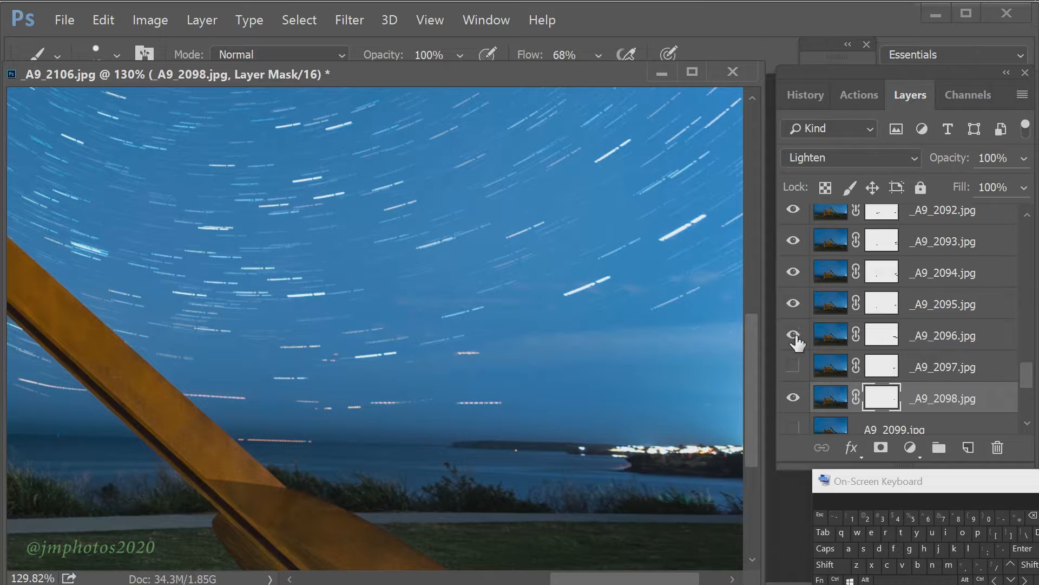
Compare _A9_2097.jpg on and off, show _A9_2099.jpg and add a layer mask to it.
{"action": "scroll", "coordinate": [793, 324], "scroll_direction": "down", "scroll_amount": 3}
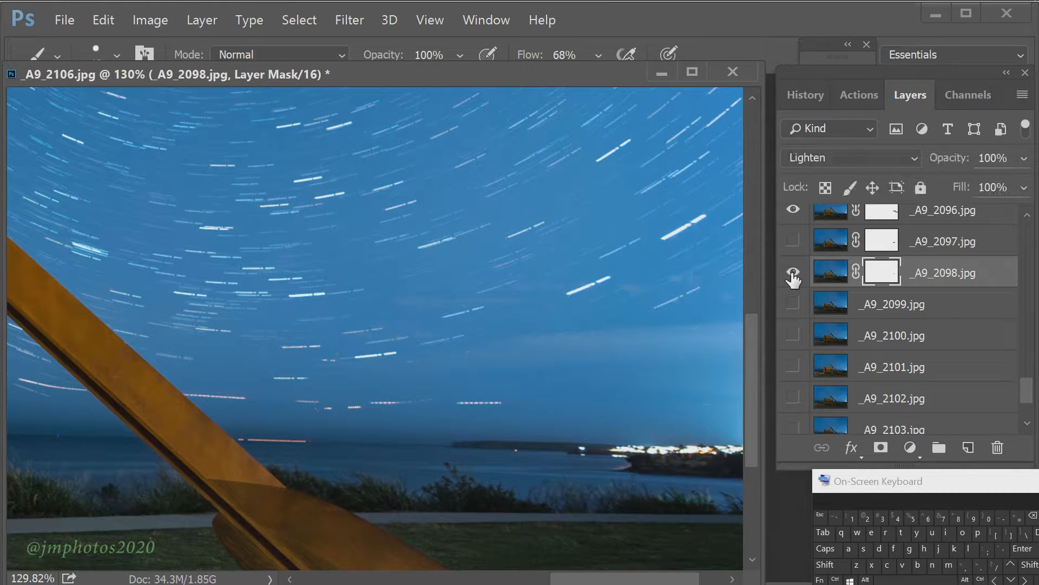
{"action": "left_click", "coordinate": [792, 241]}
{"action": "left_click", "coordinate": [792, 241]}
{"action": "left_click", "coordinate": [792, 303]}
{"action": "left_click", "coordinate": [792, 303]}
{"action": "left_click", "coordinate": [792, 304]}
{"action": "left_click", "coordinate": [878, 305]}
{"action": "left_click", "coordinate": [881, 448]}
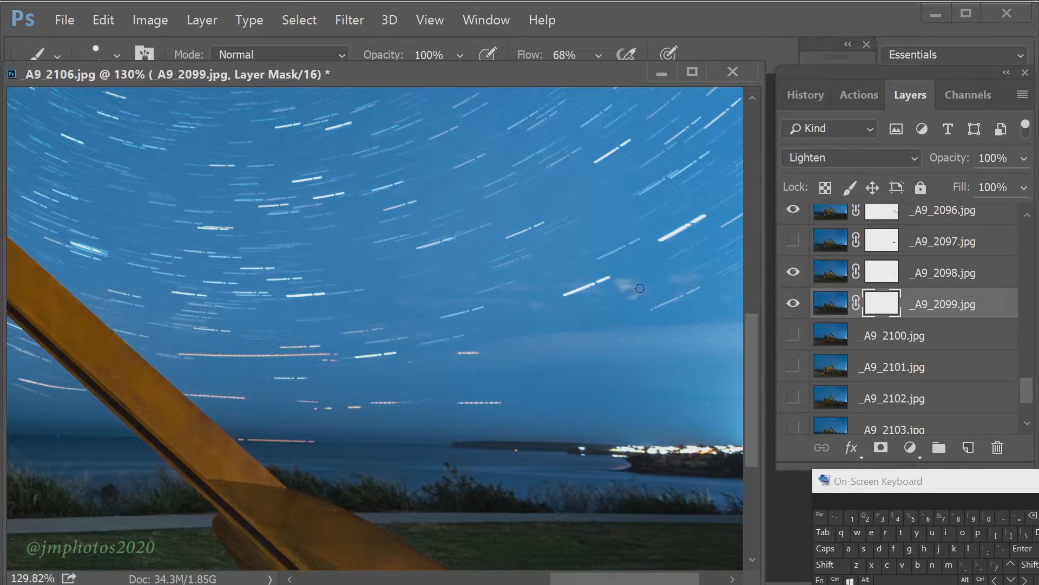
Mask out the cloud patch and the aircraft trail beside the diagonal beam on _A9_2099.jpg, comparing the layer on and off.
{"action": "left_click", "coordinate": [792, 303]}
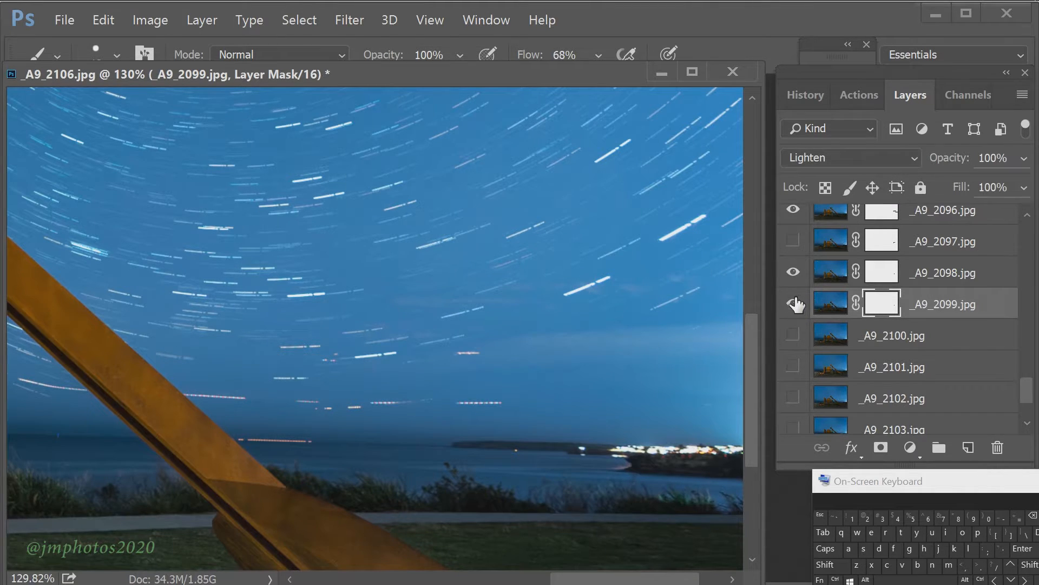
{"action": "left_click", "coordinate": [792, 303]}
{"action": "scroll", "coordinate": [361, 454], "scroll_direction": "down", "scroll_amount": 3}
{"action": "scroll", "coordinate": [361, 455], "scroll_direction": "up", "scroll_amount": 4}
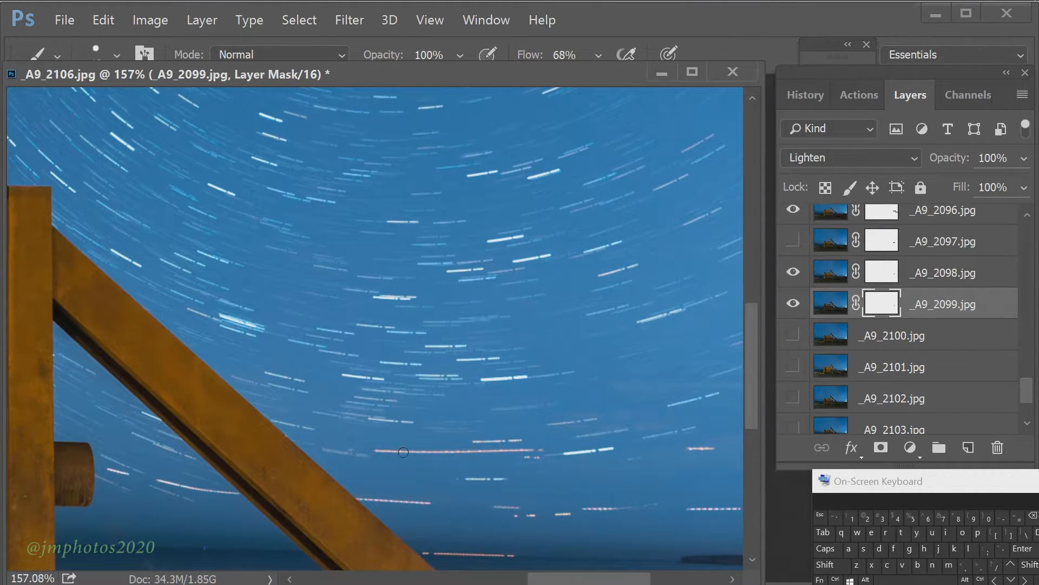
{"action": "left_click", "coordinate": [792, 303]}
{"action": "left_click", "coordinate": [792, 304]}
{"action": "scroll", "coordinate": [540, 448], "scroll_direction": "down", "scroll_amount": 4}
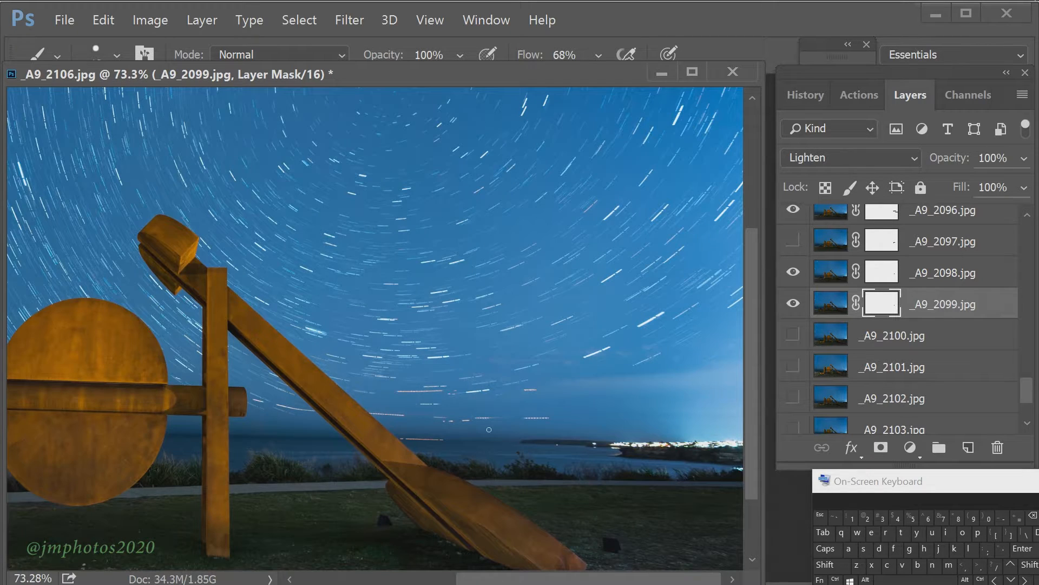
Show the _A9_2100.jpg layer and add a layer mask to it.
{"action": "left_click", "coordinate": [793, 336]}
{"action": "left_click", "coordinate": [830, 335]}
{"action": "scroll", "coordinate": [586, 458], "scroll_direction": "up", "scroll_amount": 5}
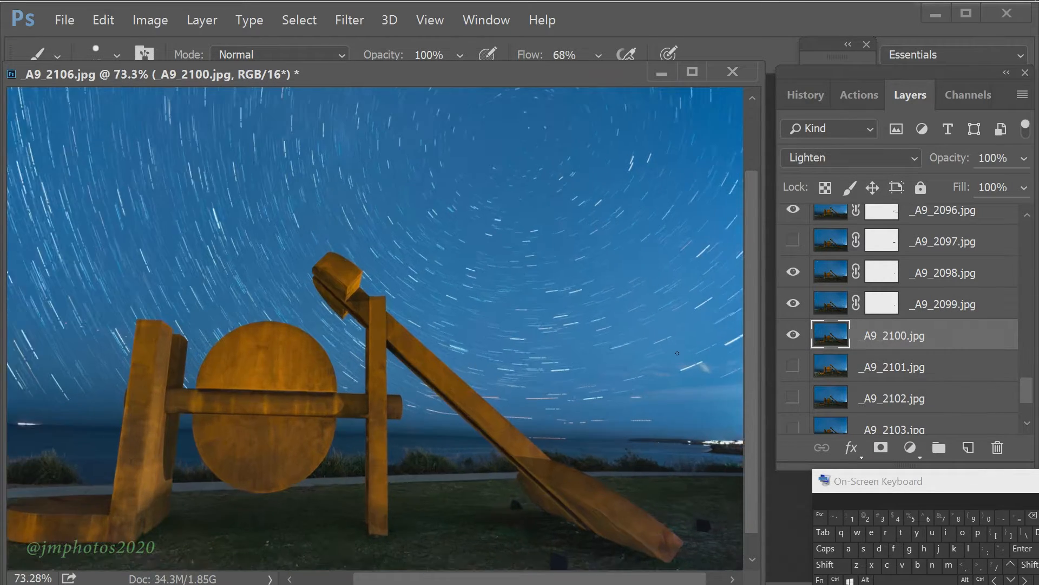
{"action": "left_click", "coordinate": [880, 447]}
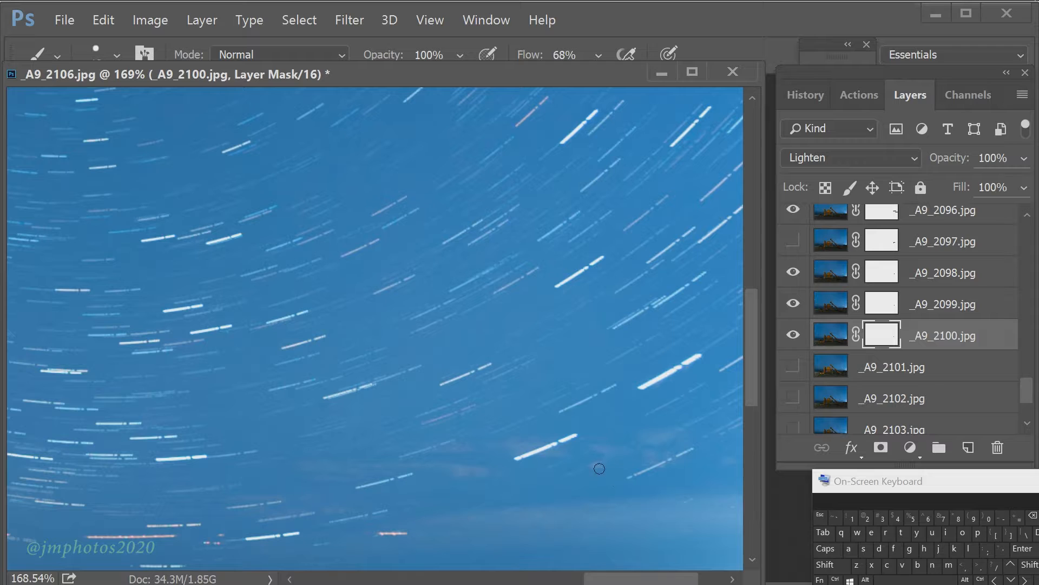
Mask out the remaining cloud patches in the lower sky on _A9_2100.jpg and _A9_2099.jpg, comparing both layers on and off.
{"action": "left_click", "coordinate": [790, 304]}
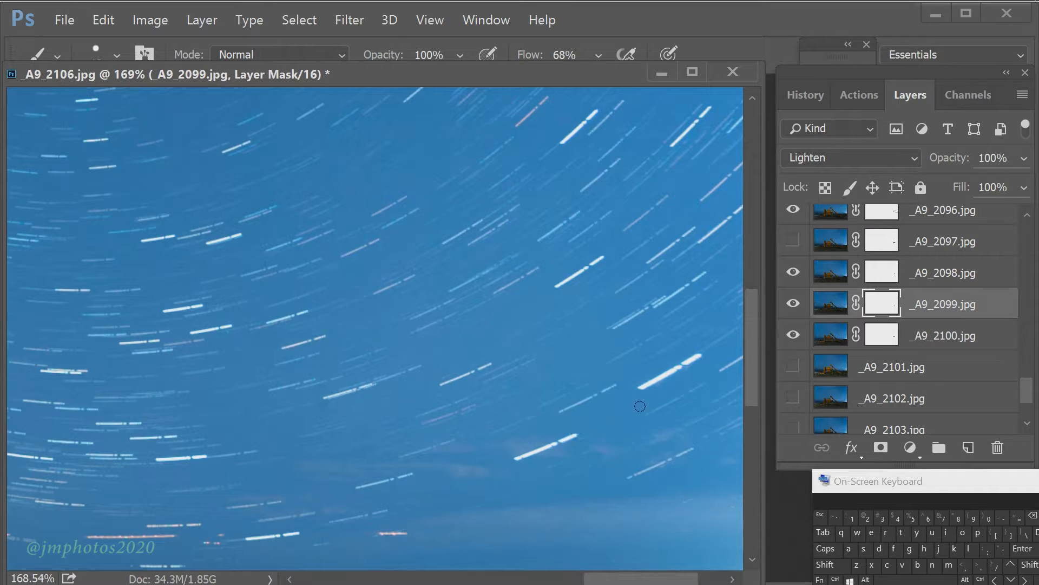
{"action": "scroll", "coordinate": [799, 314], "scroll_direction": "down", "scroll_amount": 4}
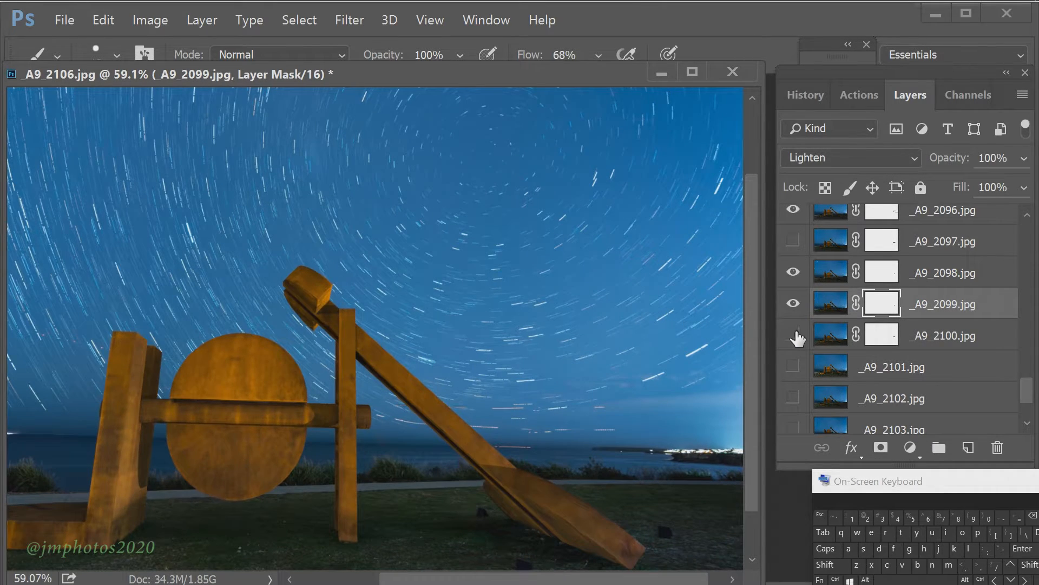
{"action": "scroll", "coordinate": [459, 433], "scroll_direction": "up", "scroll_amount": 5}
{"action": "left_click", "coordinate": [793, 304]}
{"action": "left_click", "coordinate": [793, 304]}
{"action": "left_click", "coordinate": [795, 333]}
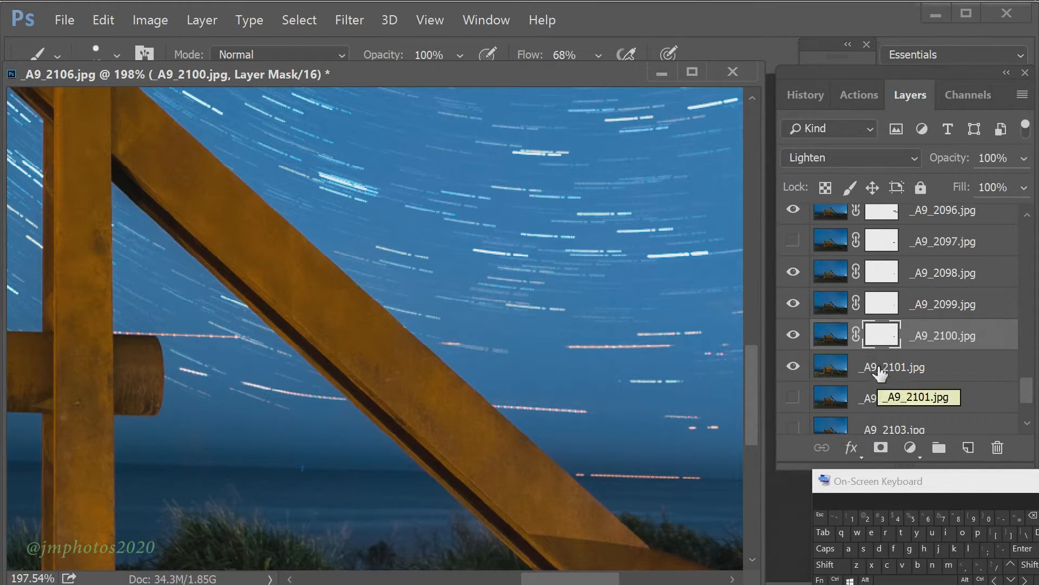
Show _A9_2101.jpg, give it a layer mask and mask out its bright sculpture and foreground.
{"action": "left_click", "coordinate": [794, 368]}
{"action": "left_click", "coordinate": [794, 368]}
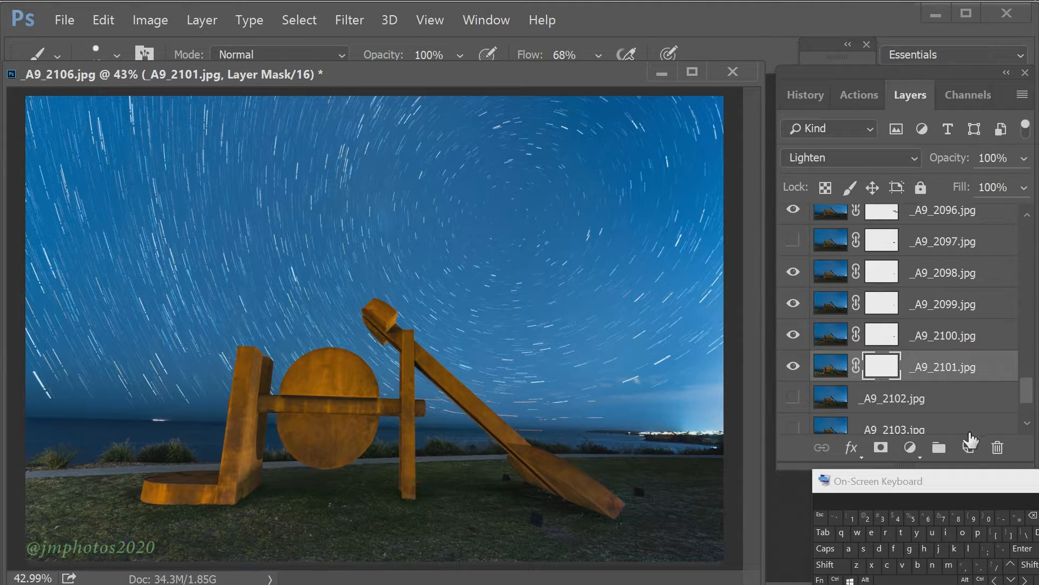
{"action": "left_click", "coordinate": [831, 367]}
{"action": "scroll", "coordinate": [920, 325], "scroll_direction": "up", "scroll_amount": 4}
{"action": "left_click", "coordinate": [951, 239]}
{"action": "left_click_drag", "start_coordinate": [956, 252], "coordinate": [888, 244]}
{"action": "key", "text": "Return"}
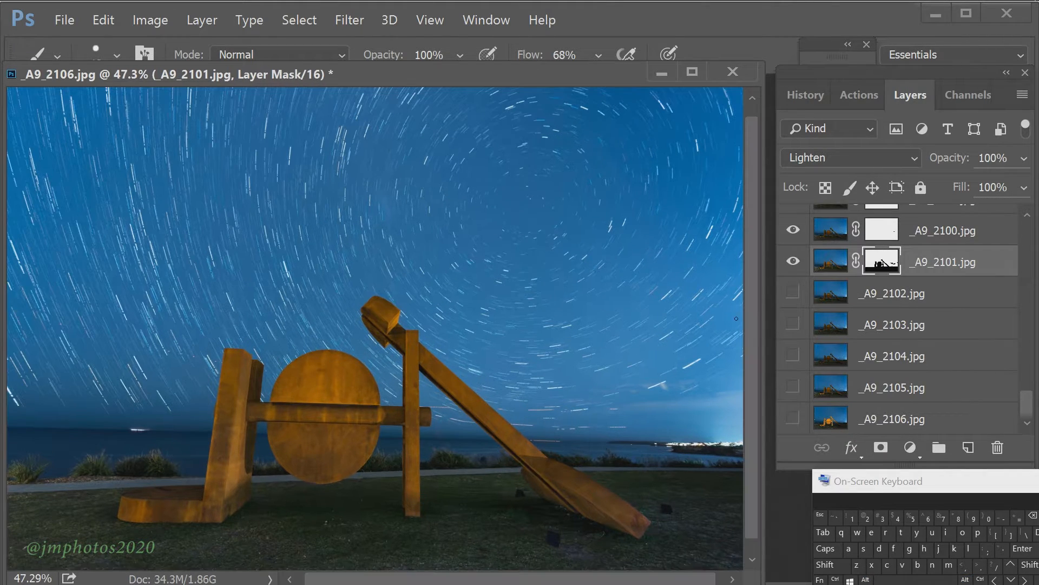
Mask out the lower-sky cloud and the aircraft trail under the diagonal beam on _A9_2101.jpg, comparing the layer on and off.
{"action": "left_click_drag", "start_coordinate": [736, 318], "coordinate": [720, 304]}
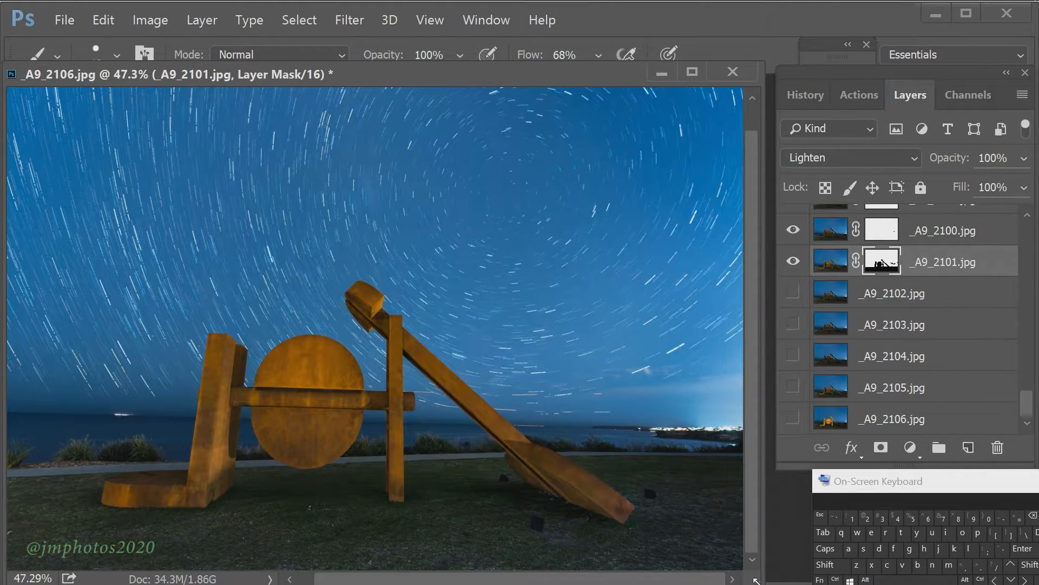
{"action": "key", "text": "ctrl+plus"}
{"action": "key", "text": "ctrl+plus"}
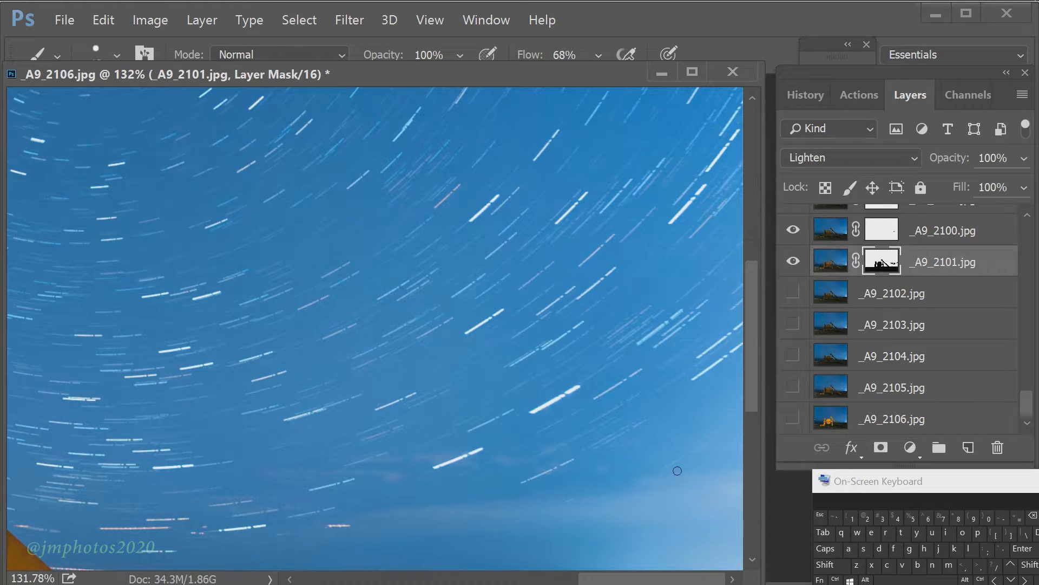
{"action": "left_click", "coordinate": [793, 262]}
{"action": "key", "text": "ctrl+0"}
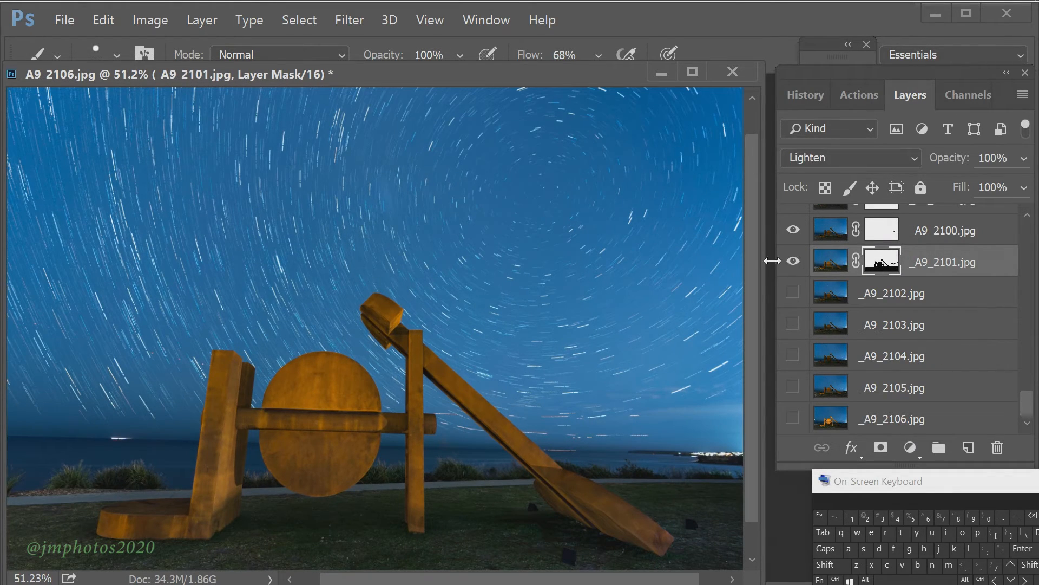
{"action": "left_click", "coordinate": [793, 262]}
{"action": "key", "text": "ctrl+0"}
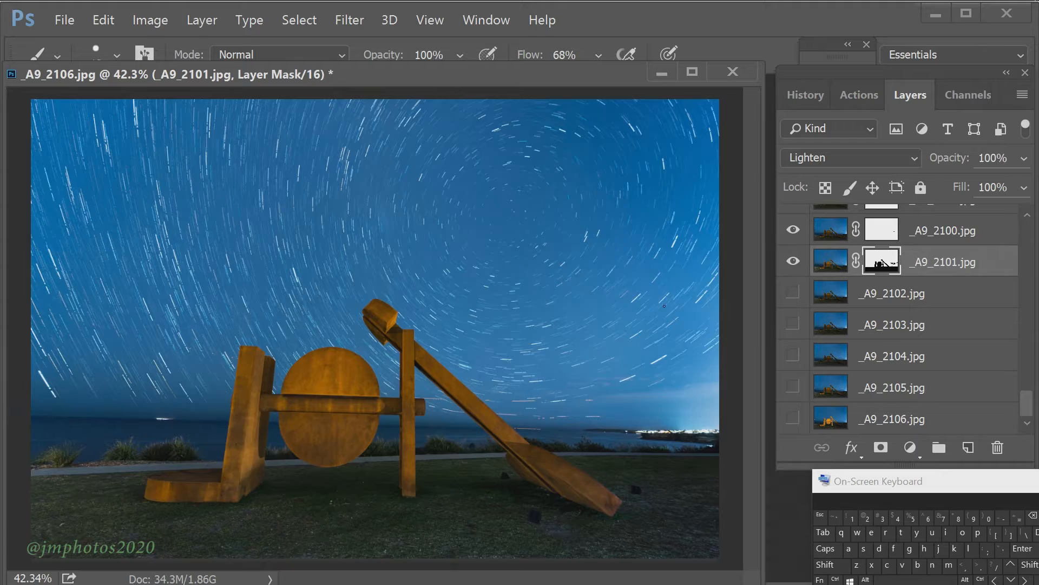
{"action": "scroll", "coordinate": [406, 379], "scroll_direction": "up", "scroll_amount": 8}
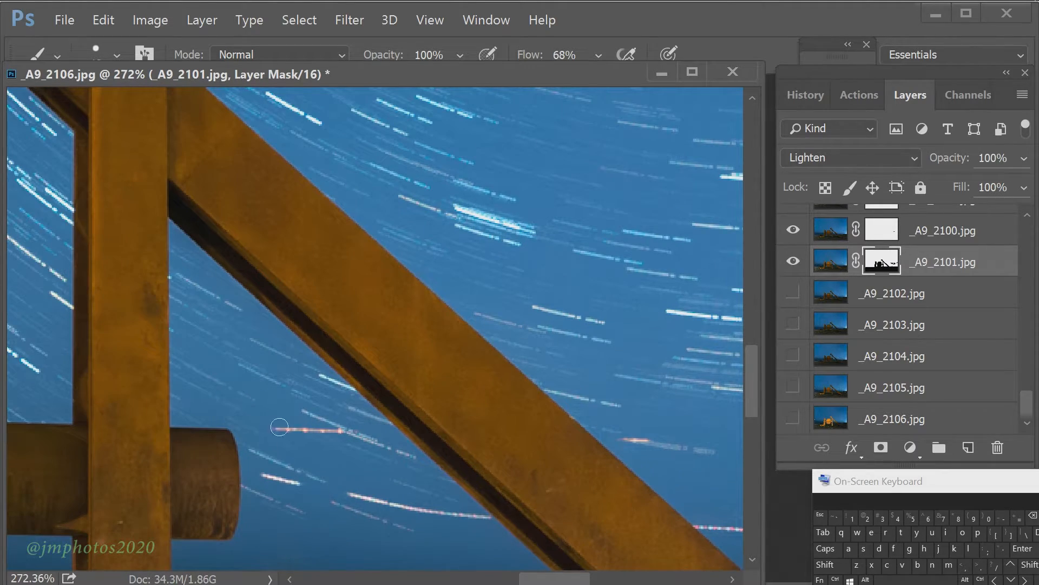
{"action": "scroll", "coordinate": [281, 452], "scroll_direction": "down", "scroll_amount": 7}
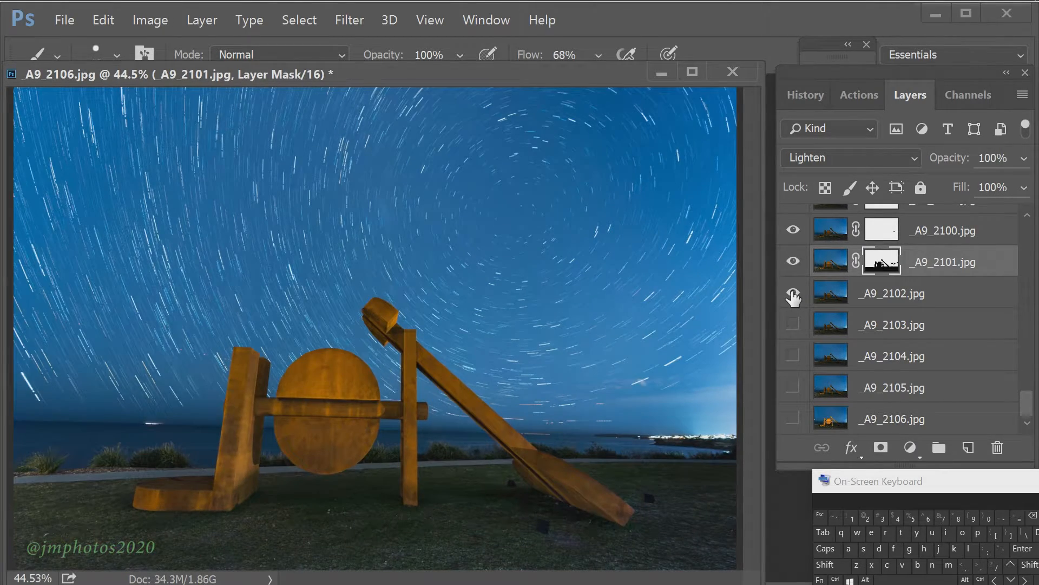
Add a layer mask to _A9_2102.jpg and mask out the cloud patch in its lower sky with a larger brush.
{"action": "left_click", "coordinate": [893, 300]}
{"action": "left_click", "coordinate": [881, 448]}
{"action": "scroll", "coordinate": [379, 330], "scroll_direction": "up", "scroll_amount": 4}
{"action": "scroll", "coordinate": [595, 303], "scroll_direction": "right", "scroll_amount": 5}
{"action": "right_click", "coordinate": [610, 257]}
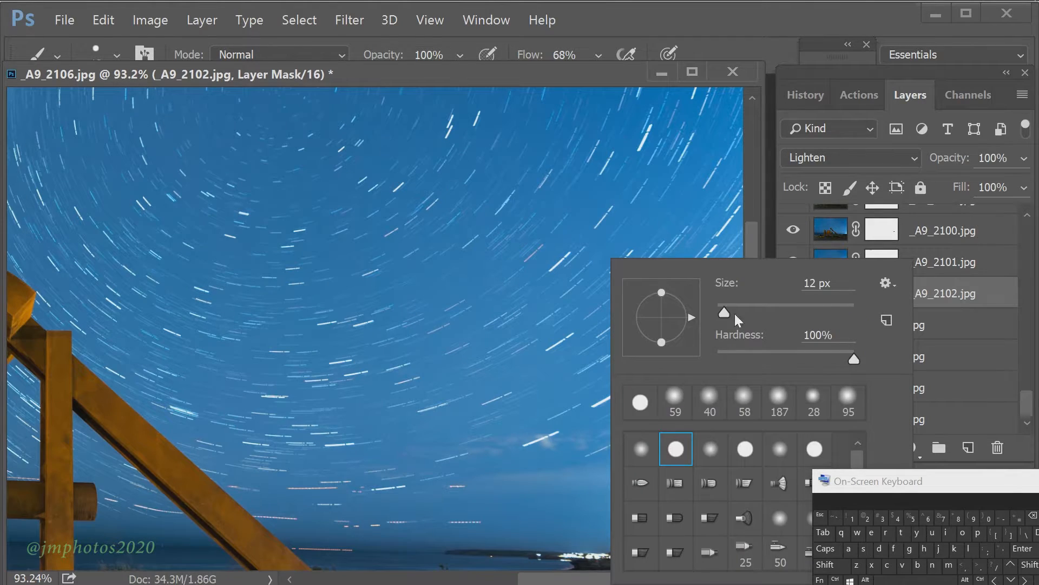
{"action": "left_click_drag", "start_coordinate": [728, 314], "coordinate": [733, 315]}
{"action": "left_click", "coordinate": [556, 444]}
{"action": "left_click_drag", "start_coordinate": [593, 579], "coordinate": [479, 579]}
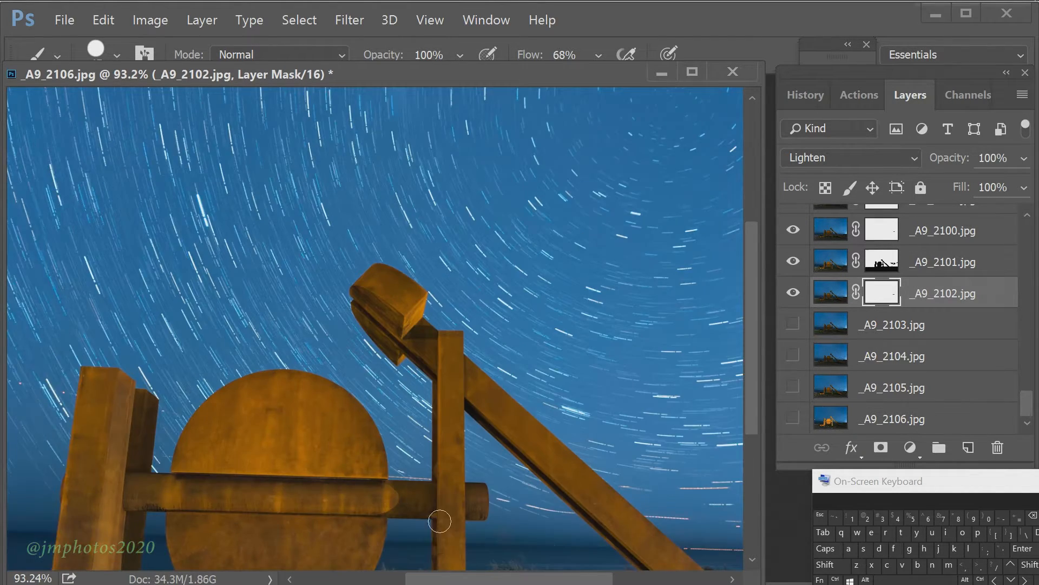
Mask out the aircraft trail between the disc and the vertical post on _A9_2102.jpg with a smaller brush.
{"action": "scroll", "coordinate": [441, 522], "scroll_direction": "up", "scroll_amount": 6}
{"action": "left_click_drag", "start_coordinate": [754, 377], "coordinate": [755, 440]}
{"action": "right_click", "coordinate": [555, 394]}
{"action": "left_click_drag", "start_coordinate": [697, 312], "coordinate": [691, 312]}
{"action": "left_click", "coordinate": [883, 297]}
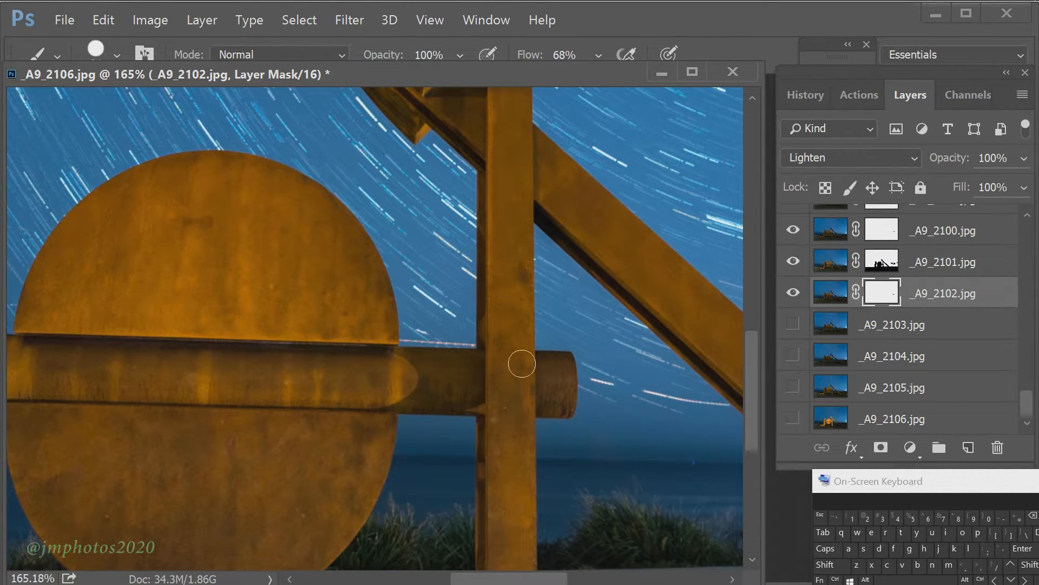
{"action": "scroll", "coordinate": [471, 347], "scroll_direction": "down", "scroll_amount": 2}
{"action": "scroll", "coordinate": [489, 375], "scroll_direction": "up", "scroll_amount": 3}
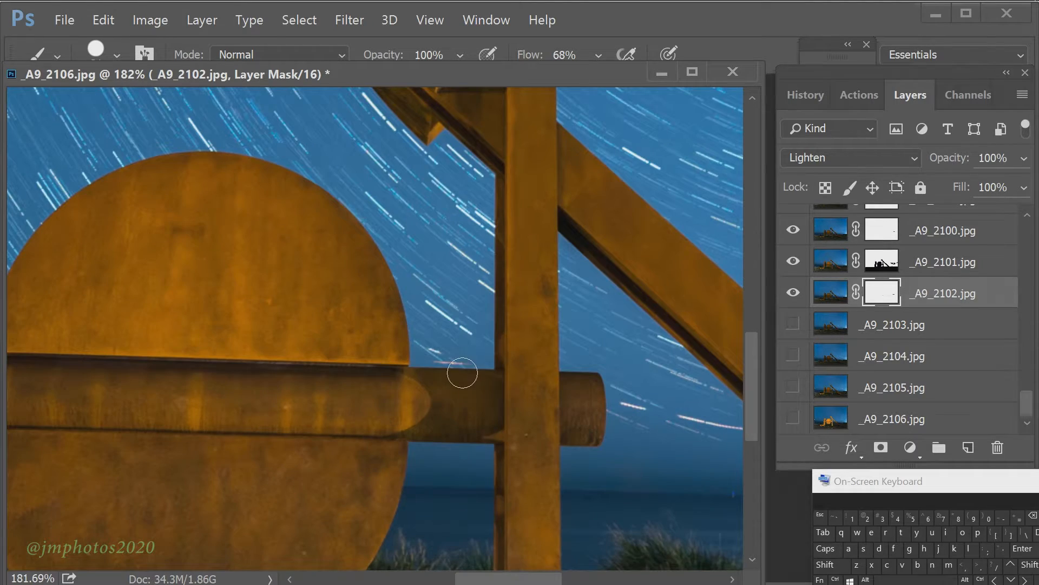
{"action": "scroll", "coordinate": [477, 385], "scroll_direction": "down", "scroll_amount": 5}
Show the _A9_2103.jpg layer and add a layer mask to it.
{"action": "left_click_drag", "start_coordinate": [795, 295], "coordinate": [794, 327]}
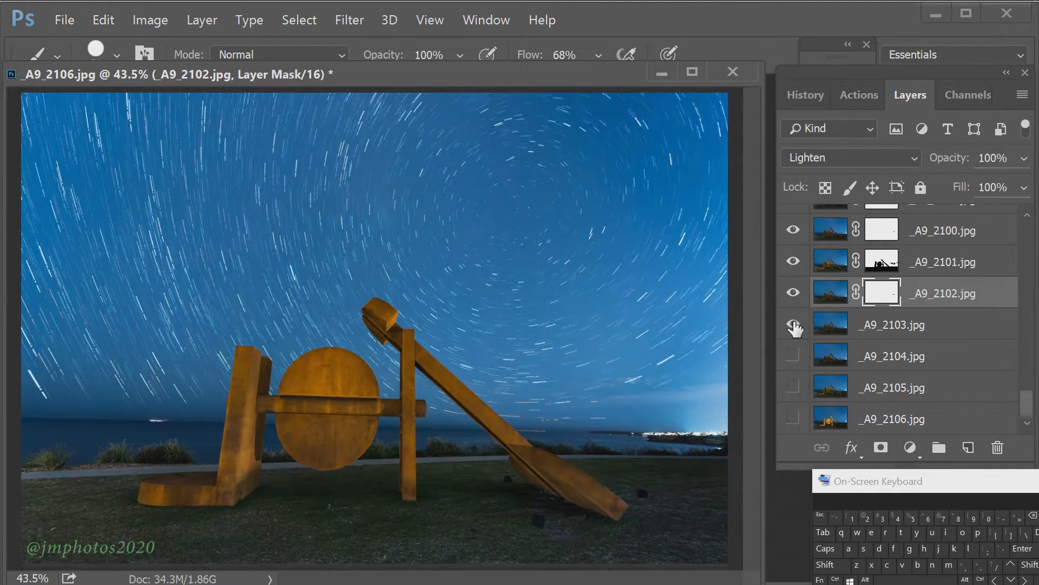
{"action": "left_click", "coordinate": [880, 326]}
{"action": "left_click", "coordinate": [882, 447]}
Mask out the cloud patch in the lower sky on _A9_2103.jpg, comparing the layer on and off.
{"action": "scroll", "coordinate": [374, 329], "scroll_direction": "up", "scroll_amount": 5}
{"action": "left_click_drag", "start_coordinate": [508, 579], "coordinate": [661, 578]}
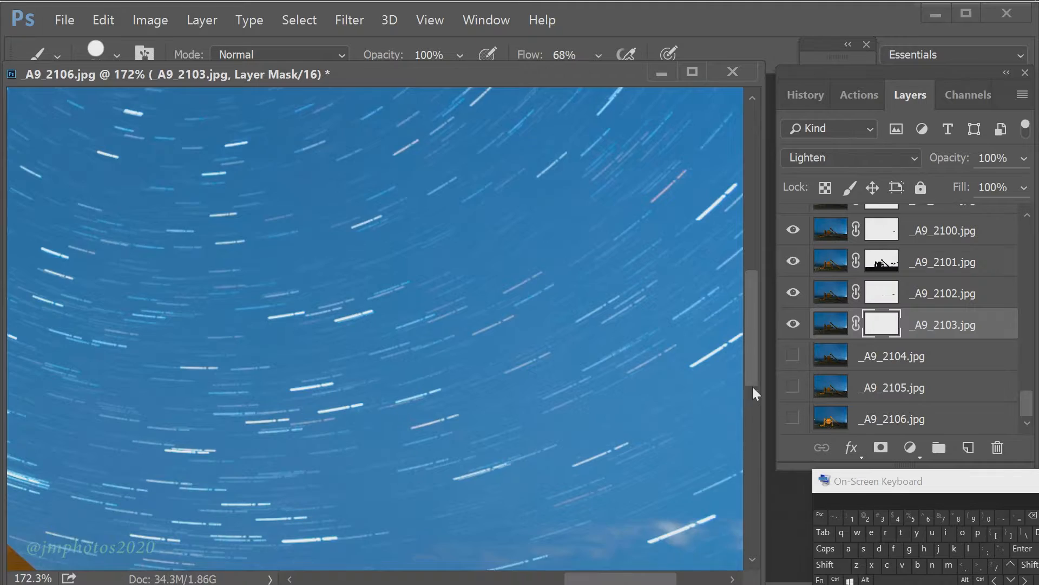
{"action": "left_click_drag", "start_coordinate": [752, 384], "coordinate": [752, 427]}
{"action": "mouse_move", "coordinate": [418, 370]}
{"action": "left_mouse_down"}
{"action": "mouse_move", "coordinate": [425, 357]}
{"action": "mouse_move", "coordinate": [480, 359]}
{"action": "left_mouse_up"}
{"action": "left_click", "coordinate": [790, 325]}
{"action": "left_click", "coordinate": [790, 324]}
{"action": "left_click", "coordinate": [794, 321]}
{"action": "left_click", "coordinate": [794, 322]}
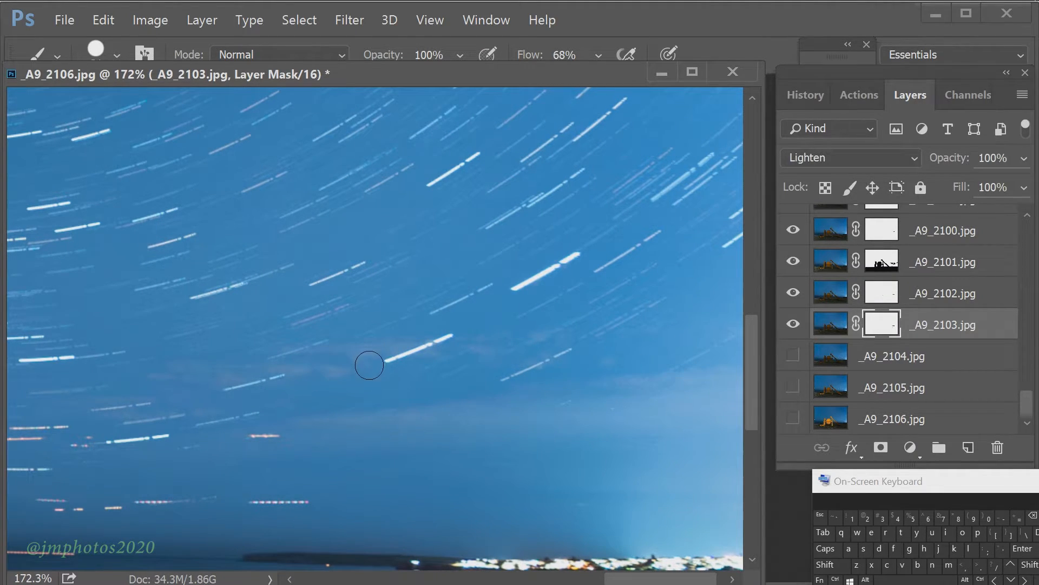
{"action": "scroll", "coordinate": [627, 372], "scroll_direction": "down", "scroll_amount": 5}
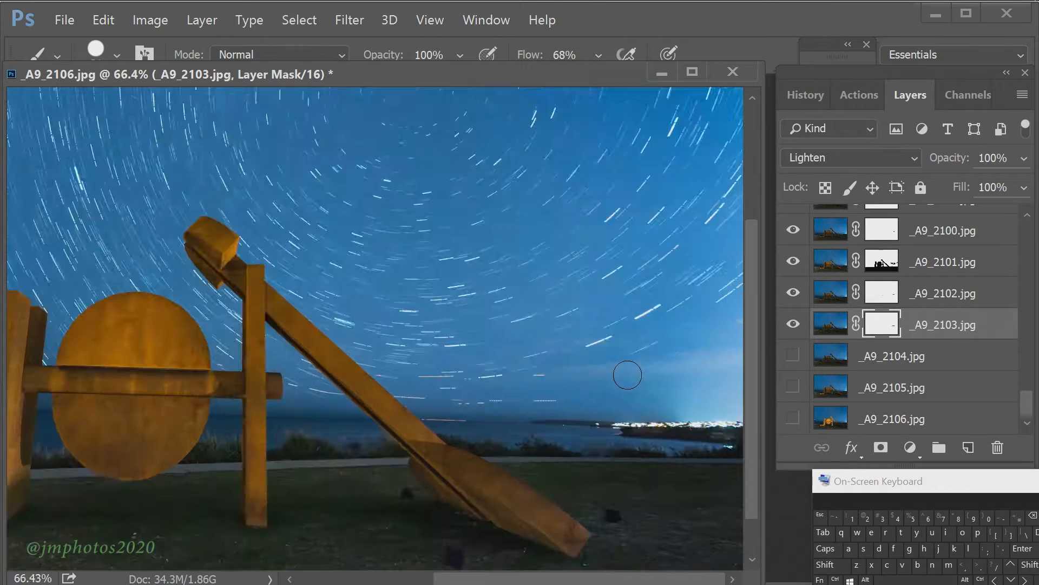
Show _A9_2104.jpg, add a layer mask to it and compare it and _A9_2103.jpg on and off for clouds.
{"action": "left_click", "coordinate": [885, 359]}
{"action": "left_click", "coordinate": [881, 448]}
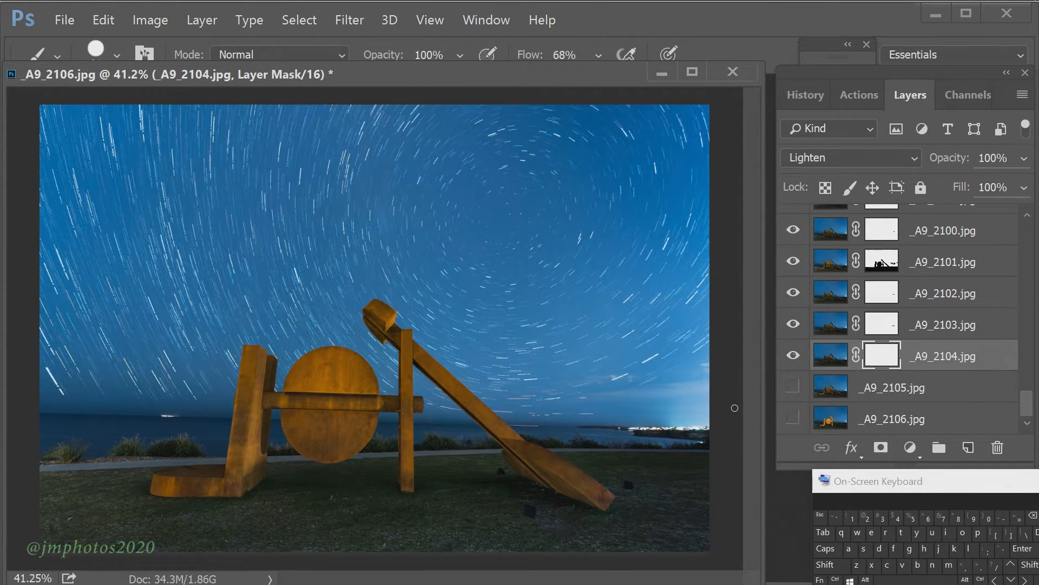
{"action": "scroll", "coordinate": [375, 328], "scroll_direction": "up", "scroll_amount": 4}
{"action": "left_click_drag", "start_coordinate": [508, 579], "coordinate": [642, 580]}
{"action": "left_click", "coordinate": [882, 324]}
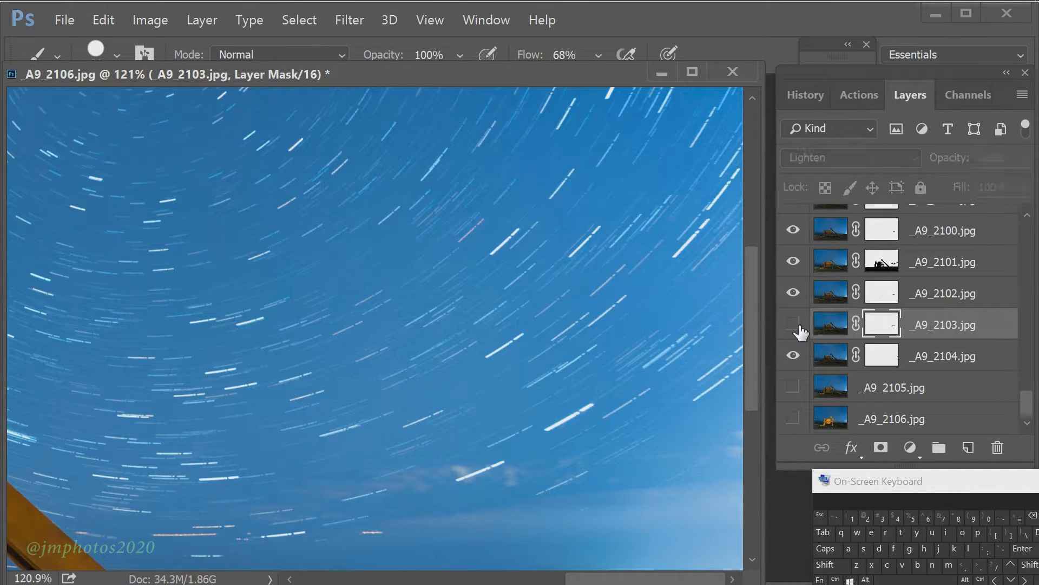
{"action": "left_click", "coordinate": [793, 355]}
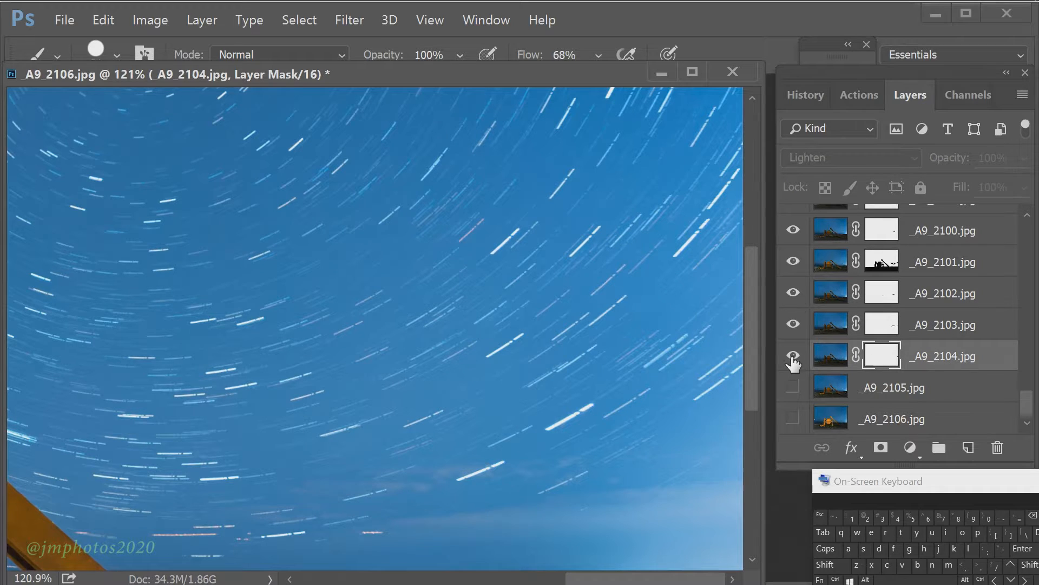
Mask out the cloud patches in the lower sky on _A9_2104.jpg with a smaller brush.
{"action": "mouse_move", "coordinate": [751, 394]}
{"action": "left_mouse_down"}
{"action": "mouse_move", "coordinate": [713, 572]}
{"action": "mouse_move", "coordinate": [760, 400]}
{"action": "left_mouse_up"}
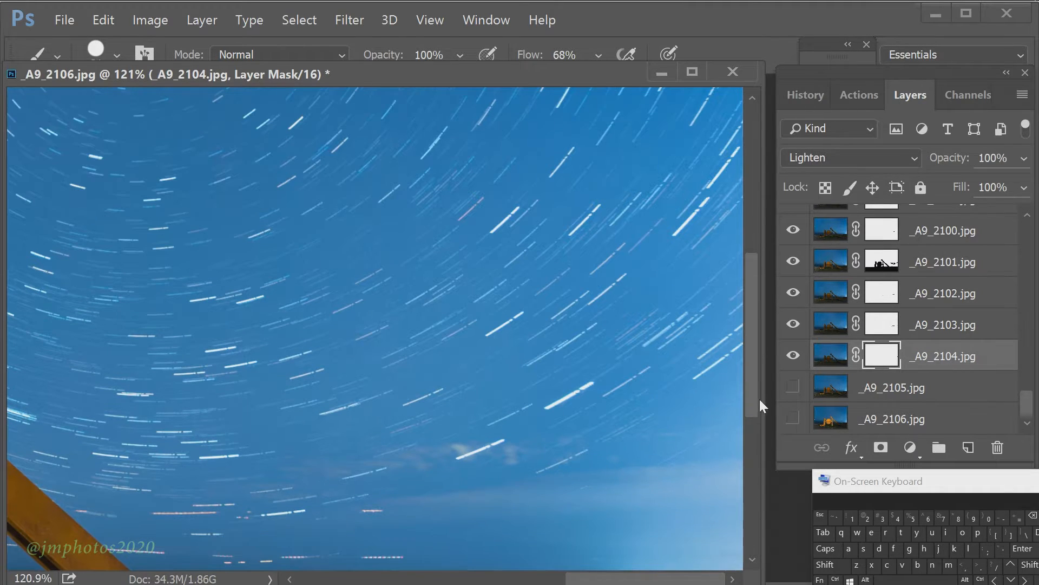
{"action": "left_click", "coordinate": [793, 358]}
{"action": "left_click", "coordinate": [792, 357]}
{"action": "right_click", "coordinate": [394, 456]}
{"action": "left_click_drag", "start_coordinate": [527, 312], "coordinate": [518, 312]}
{"action": "left_click", "coordinate": [352, 464]}
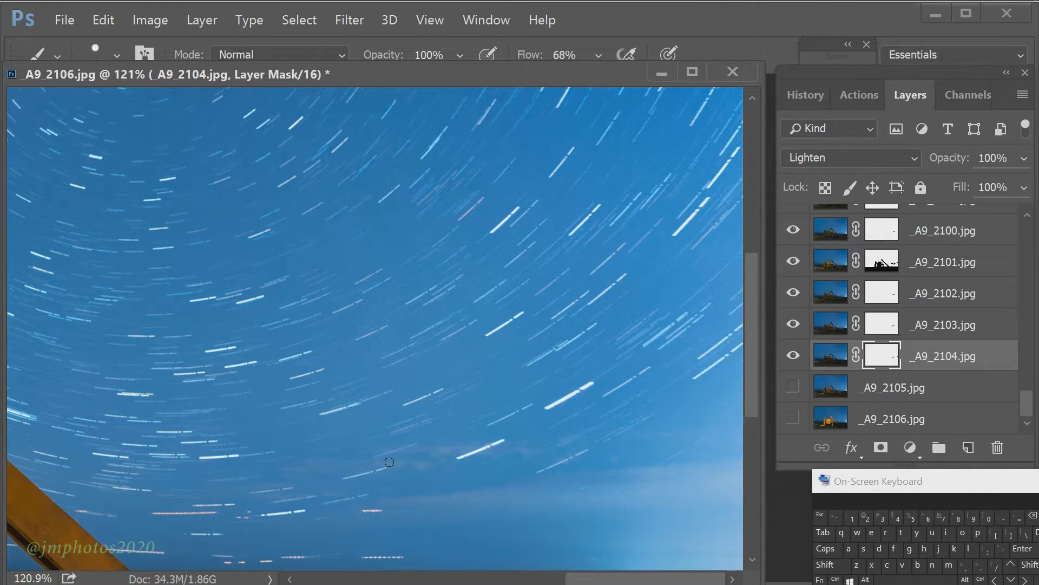
{"action": "left_click", "coordinate": [891, 328]}
{"action": "key", "text": "ctrl+0"}
Show _A9_2105.jpg, copy the foreground mask of _A9_2101.jpg onto it and compare the layer on and off.
{"action": "left_click", "coordinate": [794, 388]}
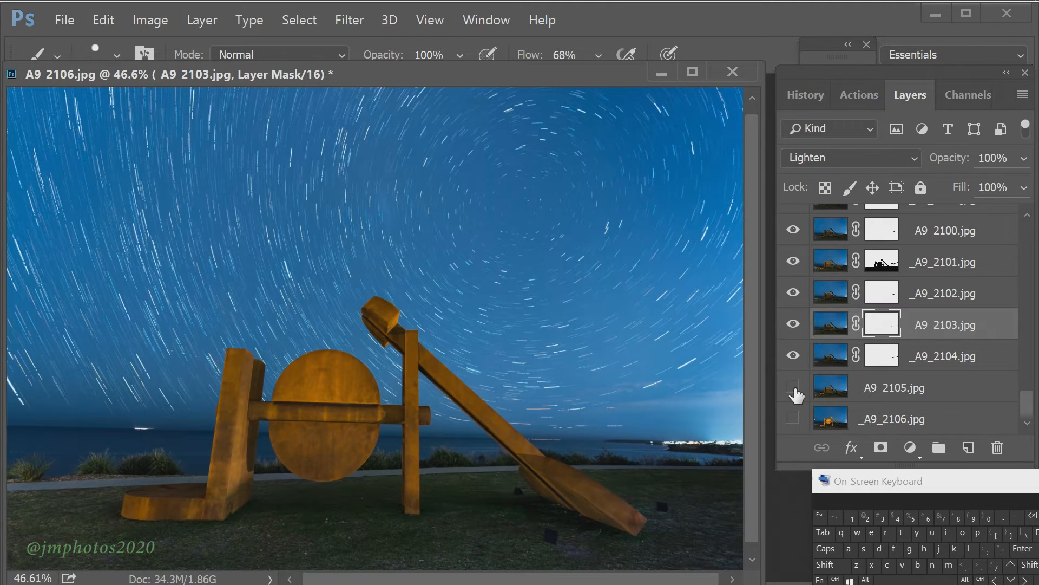
{"action": "left_click", "coordinate": [793, 388]}
{"action": "left_click", "coordinate": [794, 388]}
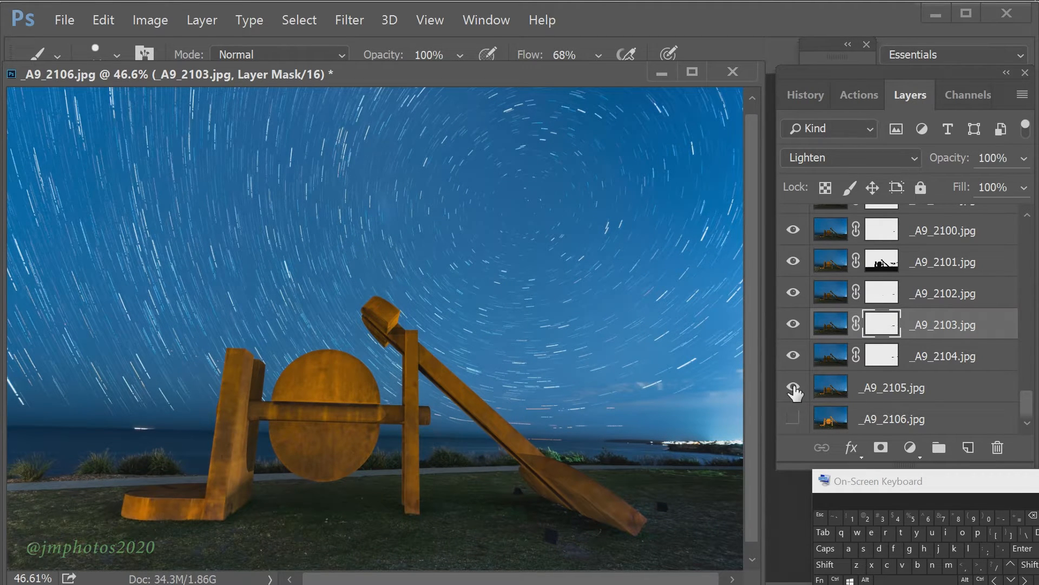
{"action": "left_click", "coordinate": [886, 268]}
{"action": "left_click_drag", "start_coordinate": [886, 268], "coordinate": [882, 387]}
{"action": "left_click", "coordinate": [794, 388]}
{"action": "left_click", "coordinate": [794, 388]}
{"action": "left_click", "coordinate": [881, 388]}
Mask out the brightly lit green bushes beside the diagonal beam on _A9_2105.jpg.
{"action": "scroll", "coordinate": [676, 479], "scroll_direction": "up", "scroll_amount": 5}
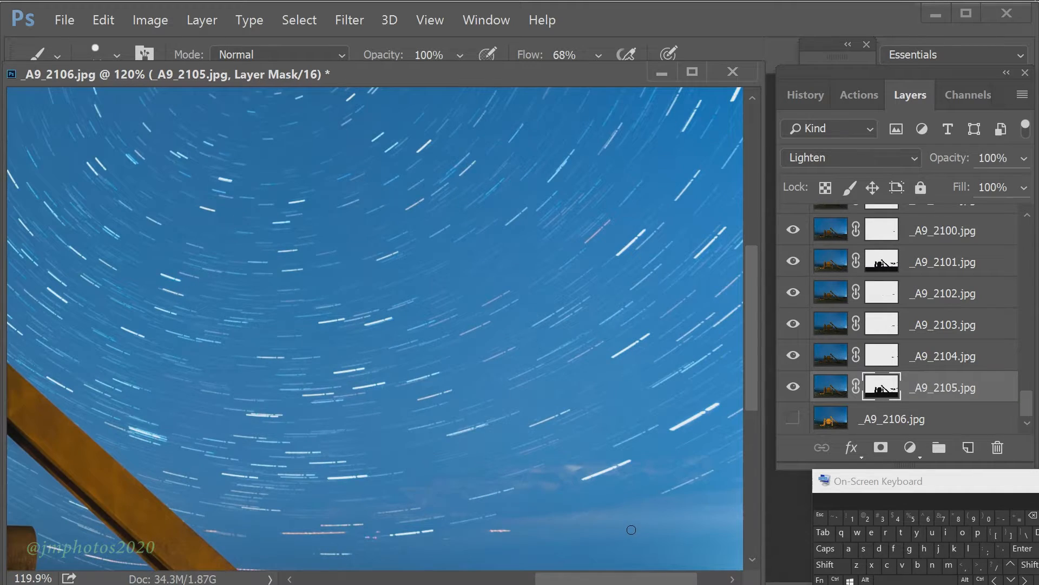
{"action": "scroll", "coordinate": [677, 479], "scroll_direction": "up", "scroll_amount": 2}
{"action": "scroll", "coordinate": [749, 430], "scroll_direction": "up", "scroll_amount": 5}
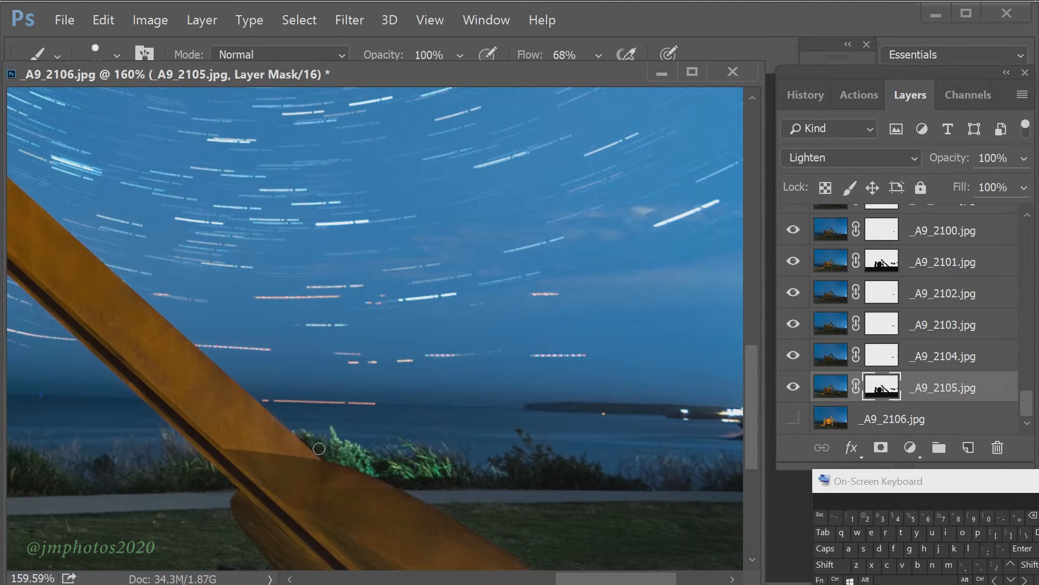
{"action": "mouse_move", "coordinate": [300, 436]}
{"action": "left_mouse_down"}
{"action": "mouse_move", "coordinate": [330, 435]}
{"action": "mouse_move", "coordinate": [383, 470]}
{"action": "mouse_move", "coordinate": [440, 458]}
{"action": "left_mouse_up"}
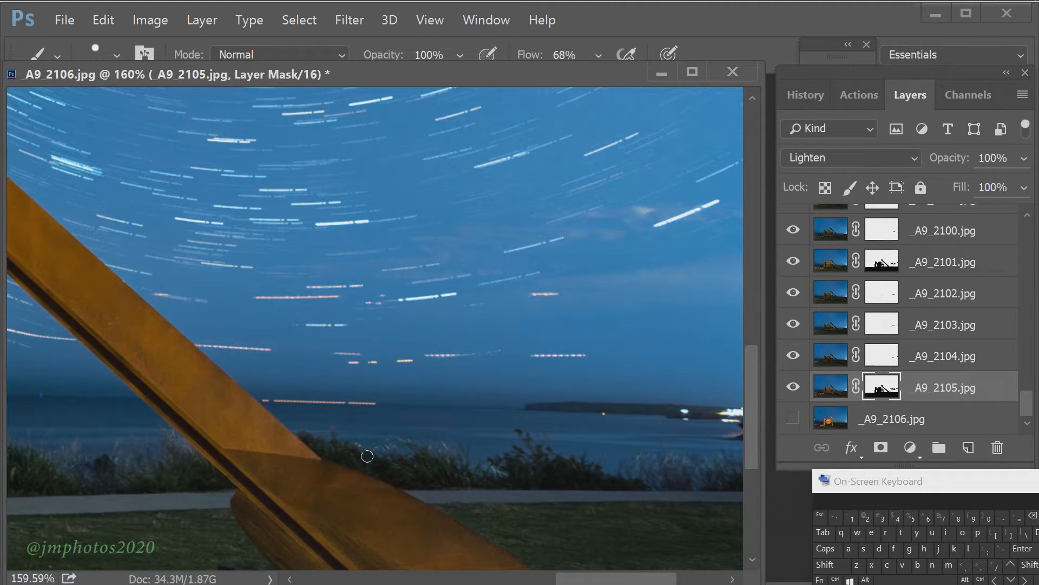
{"action": "scroll", "coordinate": [502, 451], "scroll_direction": "down", "scroll_amount": 5}
Show _A9_2106.jpg and copy the layer mask of _A9_2105.jpg onto it.
{"action": "left_click", "coordinate": [794, 417]}
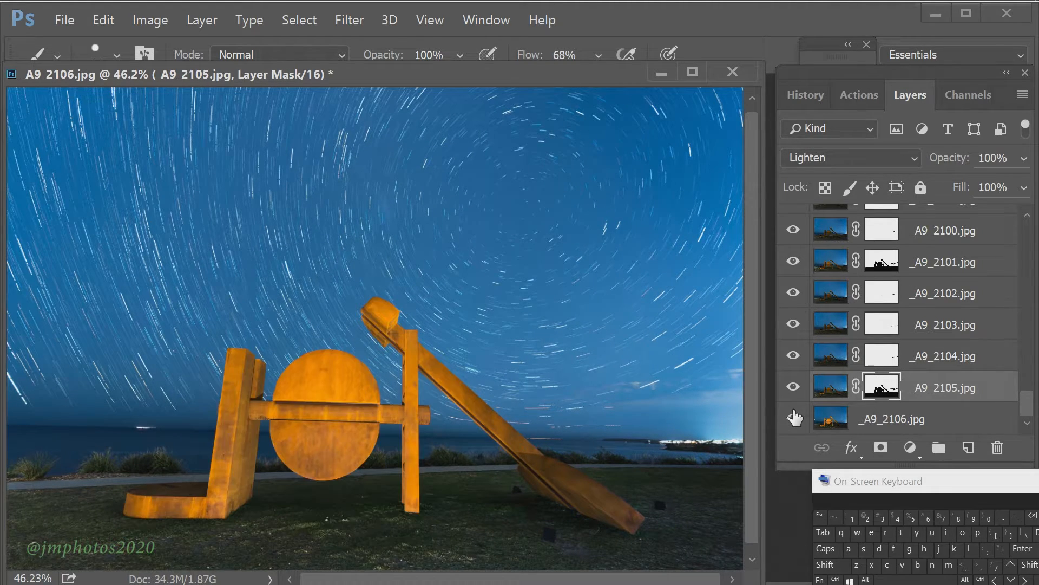
{"action": "left_click", "coordinate": [866, 579]}
{"action": "left_click_drag", "start_coordinate": [882, 386], "coordinate": [882, 417]}
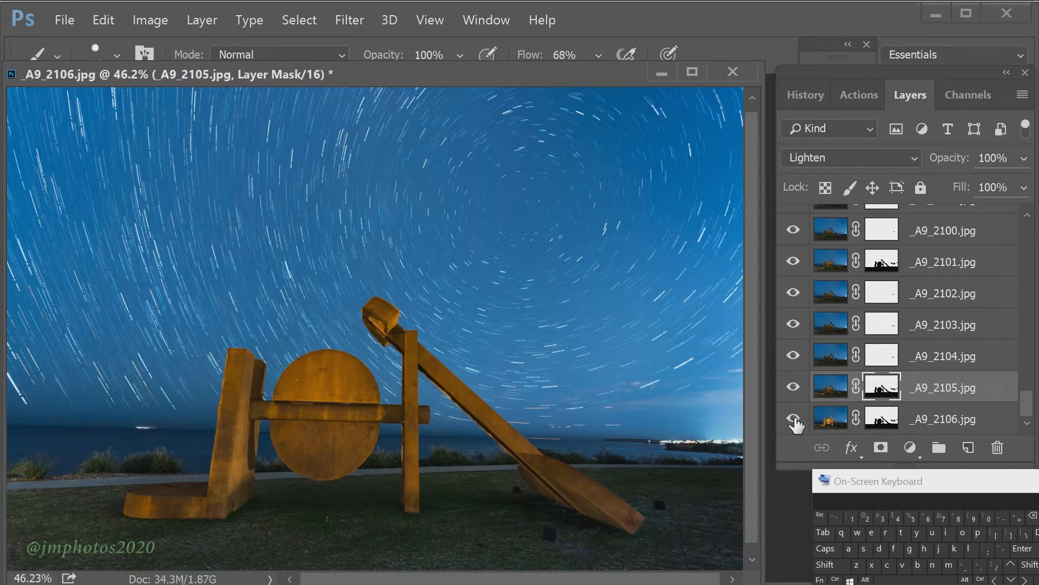
Mask out the bright areas on the block at the beam's upper end on _A9_2106.jpg, comparing the layer on and off.
{"action": "scroll", "coordinate": [580, 433], "scroll_direction": "up", "scroll_amount": 2}
{"action": "scroll", "coordinate": [580, 433], "scroll_direction": "up", "scroll_amount": 4}
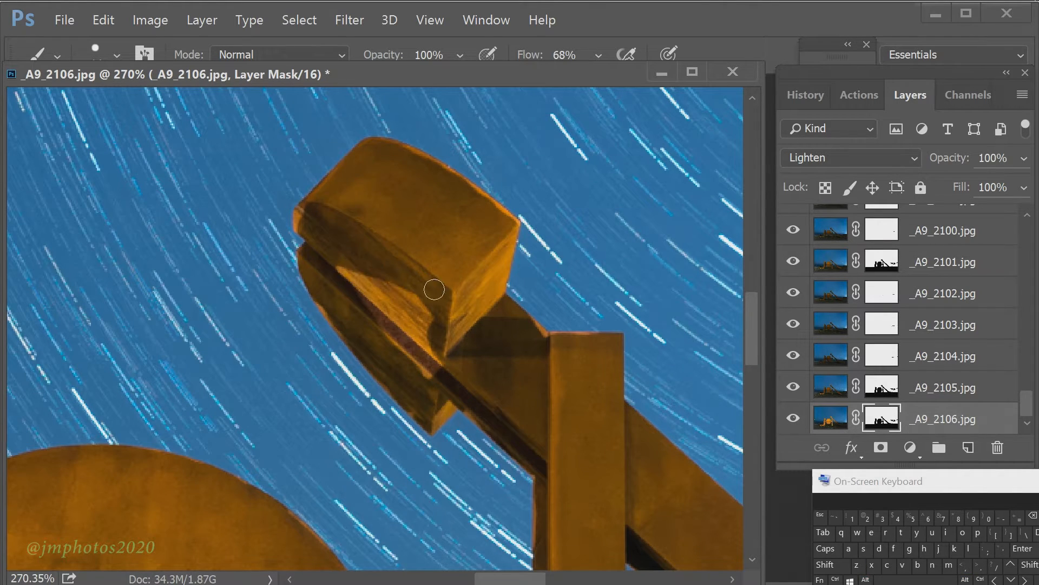
{"action": "mouse_move", "coordinate": [336, 325]}
{"action": "left_mouse_down"}
{"action": "mouse_move", "coordinate": [305, 215]}
{"action": "mouse_move", "coordinate": [314, 255]}
{"action": "mouse_move", "coordinate": [412, 363]}
{"action": "left_mouse_up"}
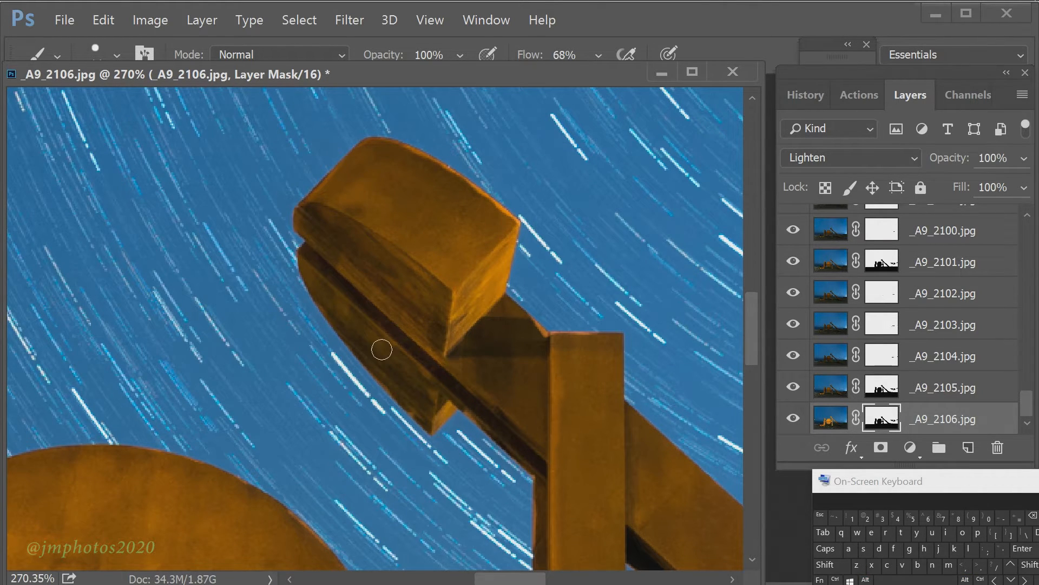
{"action": "mouse_move", "coordinate": [429, 296]}
{"action": "left_mouse_down"}
{"action": "mouse_move", "coordinate": [511, 225]}
{"action": "mouse_move", "coordinate": [428, 164]}
{"action": "left_mouse_up"}
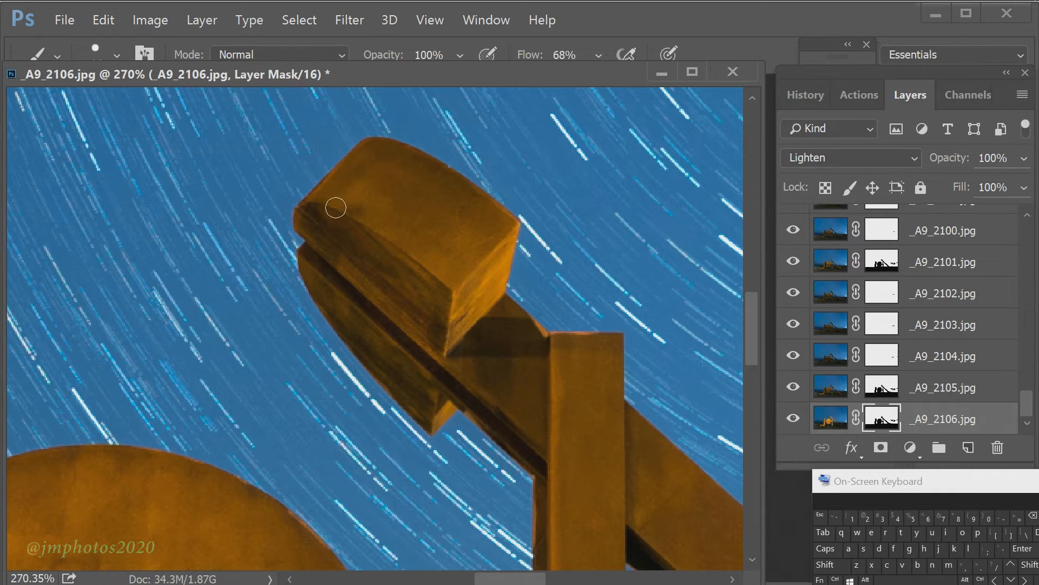
{"action": "left_click", "coordinate": [793, 420]}
{"action": "left_click", "coordinate": [793, 420]}
{"action": "left_click", "coordinate": [794, 421]}
{"action": "left_click", "coordinate": [793, 420]}
{"action": "left_click", "coordinate": [794, 419]}
{"action": "left_click", "coordinate": [793, 419]}
Mask out the bright edge of the vertical post on _A9_2106.jpg, checking the result with the layer on and off.
{"action": "left_click_drag", "start_coordinate": [541, 545], "coordinate": [540, 484]}
{"action": "left_click", "coordinate": [794, 420]}
{"action": "left_click", "coordinate": [795, 420]}
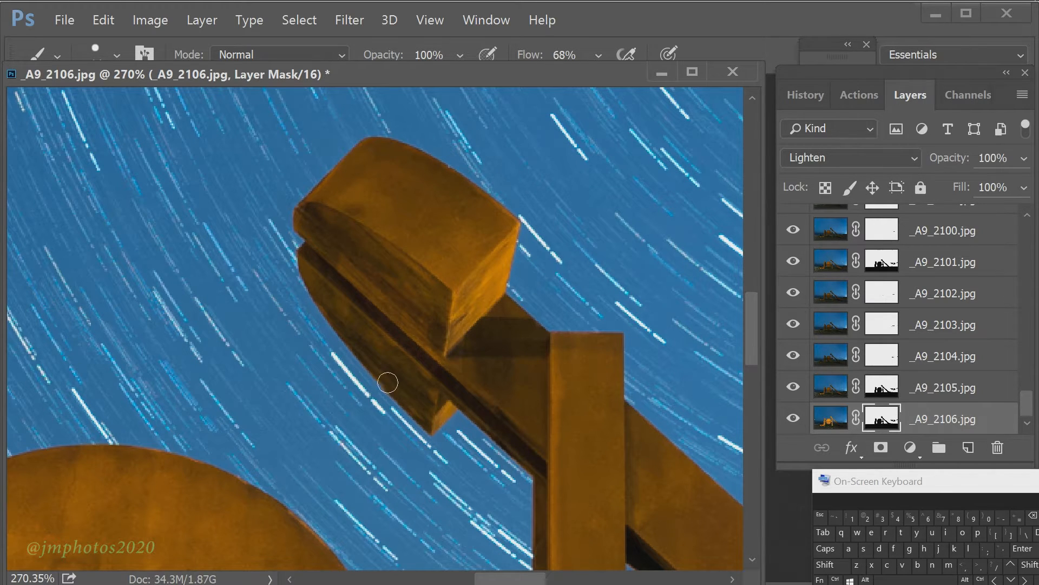
{"action": "left_click", "coordinate": [793, 419]}
{"action": "left_click", "coordinate": [793, 420]}
{"action": "scroll", "coordinate": [717, 467], "scroll_direction": "down", "scroll_amount": 1}
{"action": "left_click", "coordinate": [794, 419]}
{"action": "left_click", "coordinate": [793, 419]}
{"action": "scroll", "coordinate": [753, 370], "scroll_direction": "down", "scroll_amount": 6}
Mask out the bright edges along the diagonal beam and the lower part of the vertical post on _A9_2106.jpg.
{"action": "left_click_drag", "start_coordinate": [639, 375], "coordinate": [719, 443]}
{"action": "left_click_drag", "start_coordinate": [517, 582], "coordinate": [545, 582]}
{"action": "left_click_drag", "start_coordinate": [559, 535], "coordinate": [456, 450]}
{"action": "scroll", "coordinate": [605, 511], "scroll_direction": "down", "scroll_amount": 2}
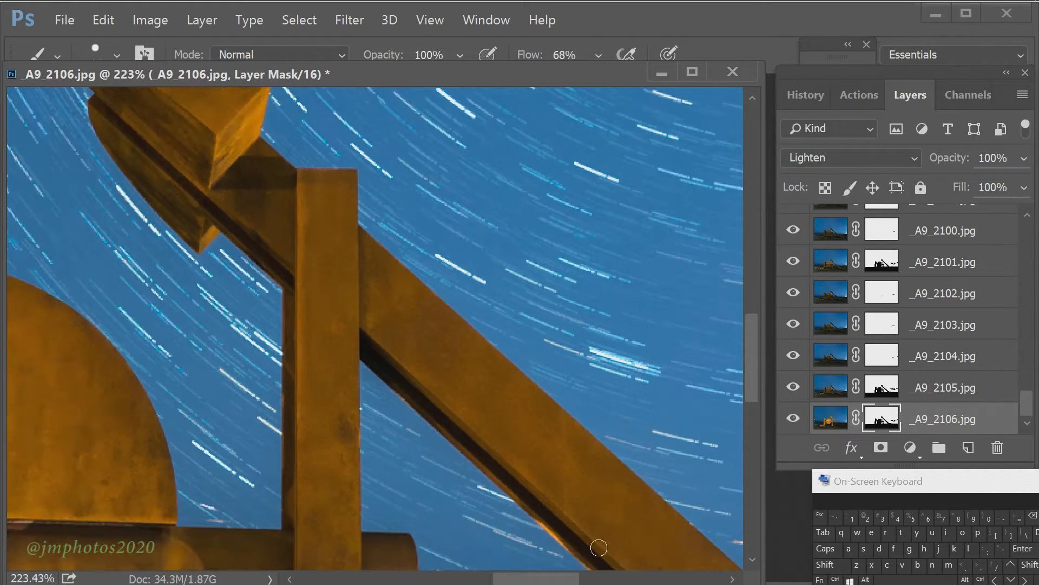
{"action": "left_click_drag", "start_coordinate": [547, 579], "coordinate": [560, 580]}
{"action": "left_click_drag", "start_coordinate": [752, 363], "coordinate": [752, 407]}
{"action": "mouse_move", "coordinate": [461, 307]}
{"action": "left_mouse_down"}
{"action": "mouse_move", "coordinate": [407, 258]}
{"action": "mouse_move", "coordinate": [616, 444]}
{"action": "mouse_move", "coordinate": [582, 412]}
{"action": "left_mouse_up"}
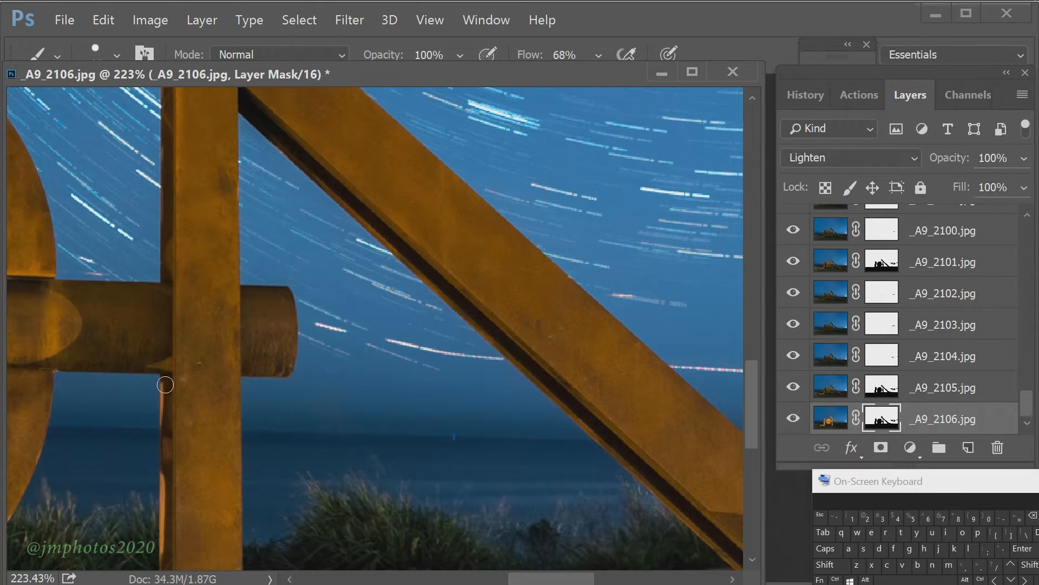
{"action": "left_click_drag", "start_coordinate": [166, 514], "coordinate": [166, 549]}
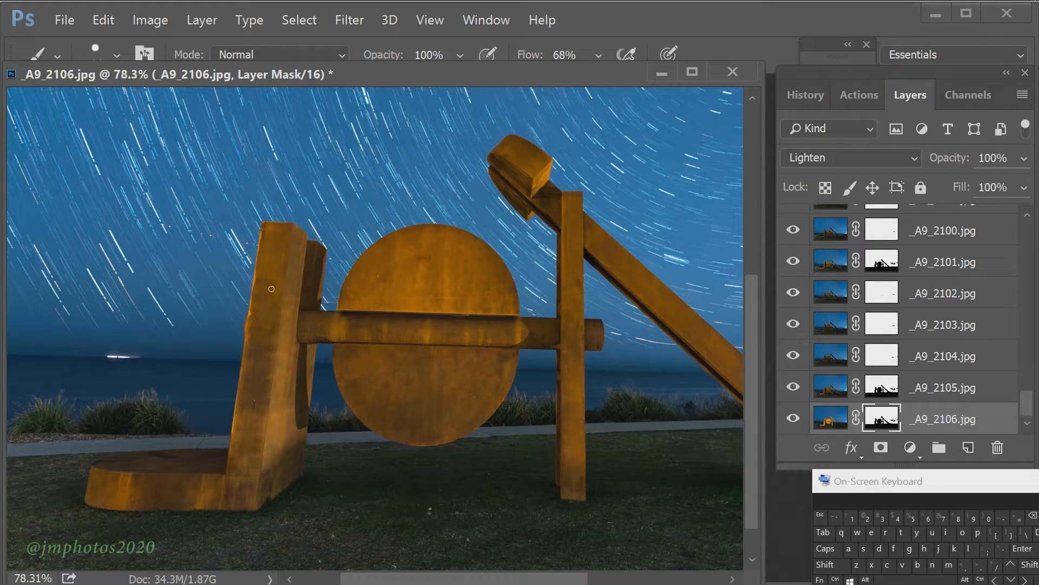
Mask out the bright edges of the slanted upright slabs beside the disc on _A9_2106.jpg.
{"action": "scroll", "coordinate": [508, 511], "scroll_direction": "up", "scroll_amount": 6}
{"action": "left_click_drag", "start_coordinate": [498, 579], "coordinate": [438, 578]}
{"action": "left_click_drag", "start_coordinate": [753, 443], "coordinate": [756, 379]}
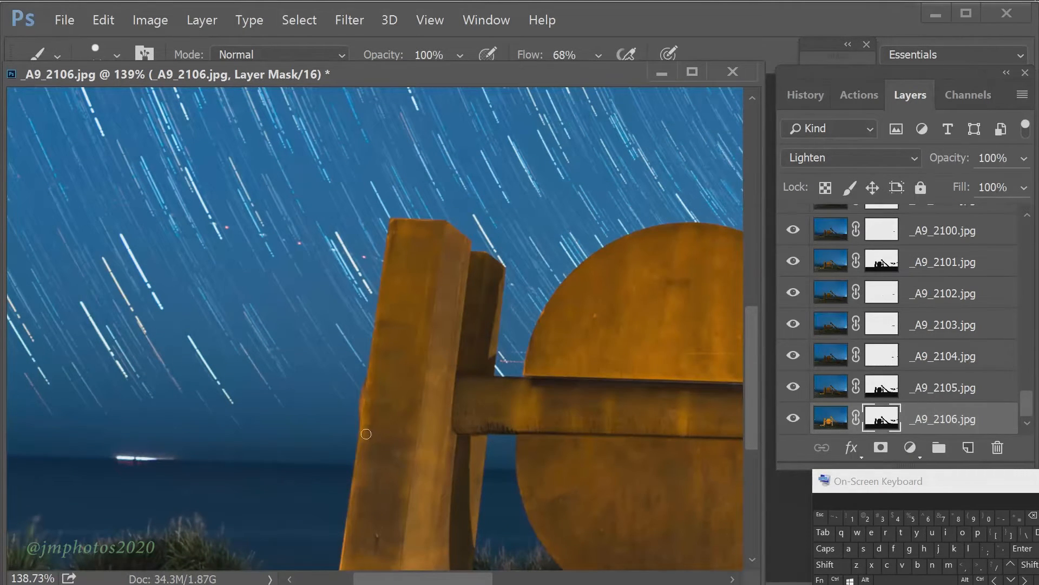
{"action": "mouse_move", "coordinate": [484, 426]}
{"action": "left_mouse_down"}
{"action": "mouse_move", "coordinate": [471, 545]}
{"action": "mouse_move", "coordinate": [463, 503]}
{"action": "left_mouse_up"}
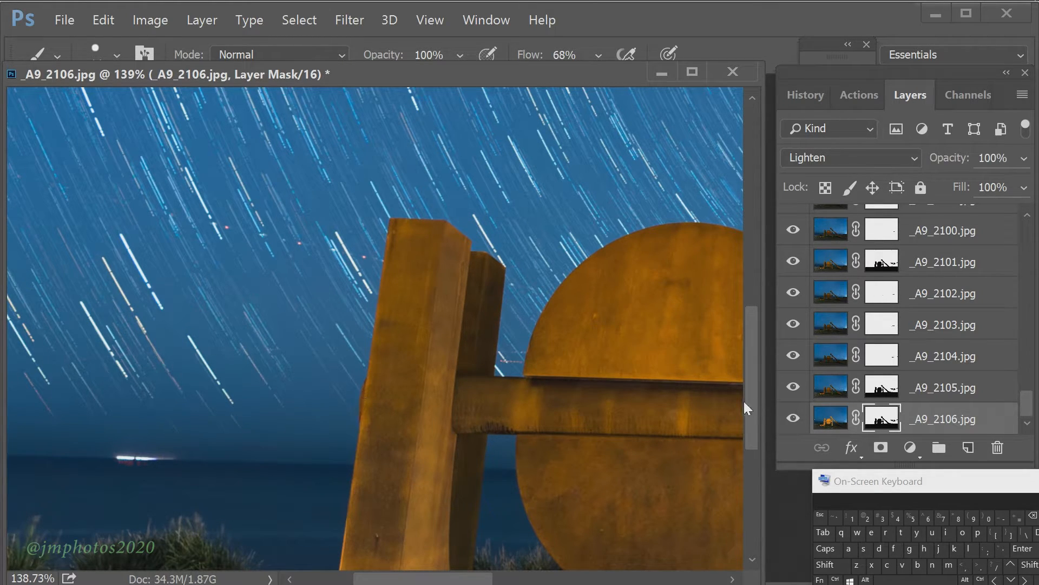
Inspect the sculpture and the whole composite for leftover glow with _A9_2106.jpg switched on and off.
{"action": "left_click_drag", "start_coordinate": [751, 408], "coordinate": [751, 461]}
{"action": "left_click", "coordinate": [793, 418]}
{"action": "left_click", "coordinate": [794, 418]}
{"action": "scroll", "coordinate": [622, 285], "scroll_direction": "up", "scroll_amount": 6}
{"action": "left_click_drag", "start_coordinate": [747, 407], "coordinate": [747, 344]}
{"action": "key", "text": "ctrl+0"}
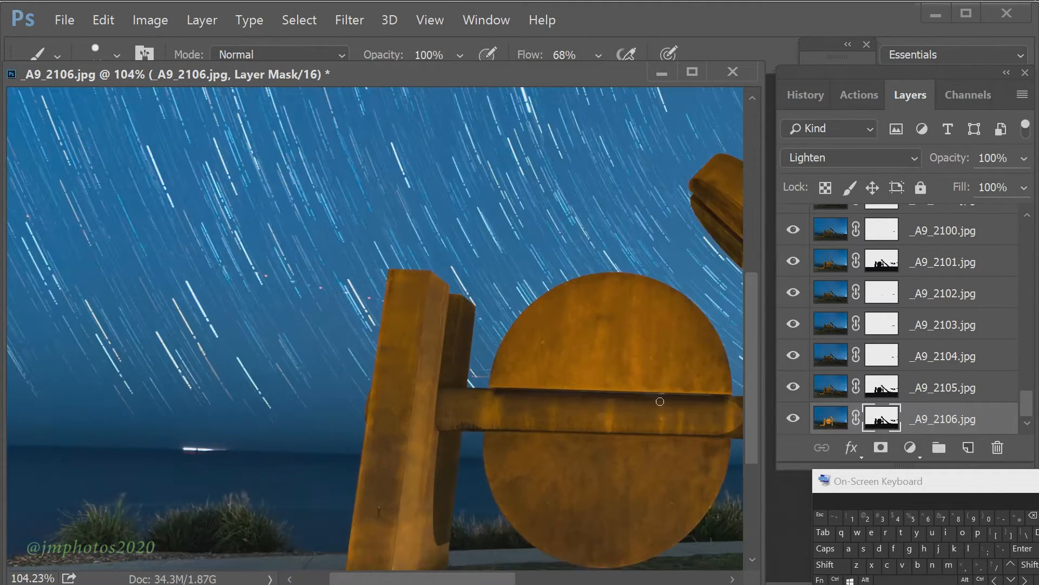
{"action": "left_click", "coordinate": [795, 419]}
{"action": "left_click", "coordinate": [795, 420]}
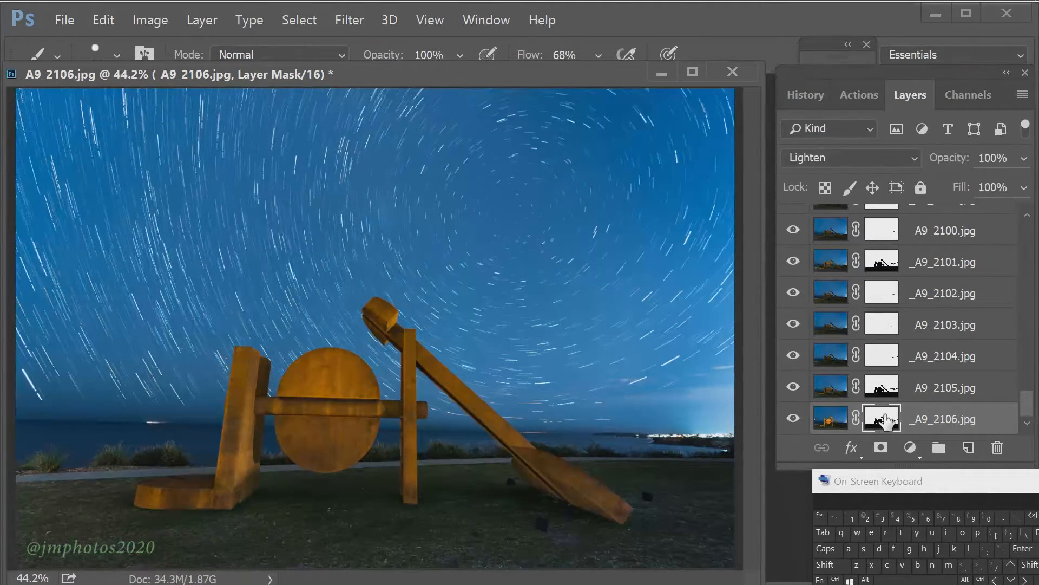
{"action": "left_click", "coordinate": [795, 420]}
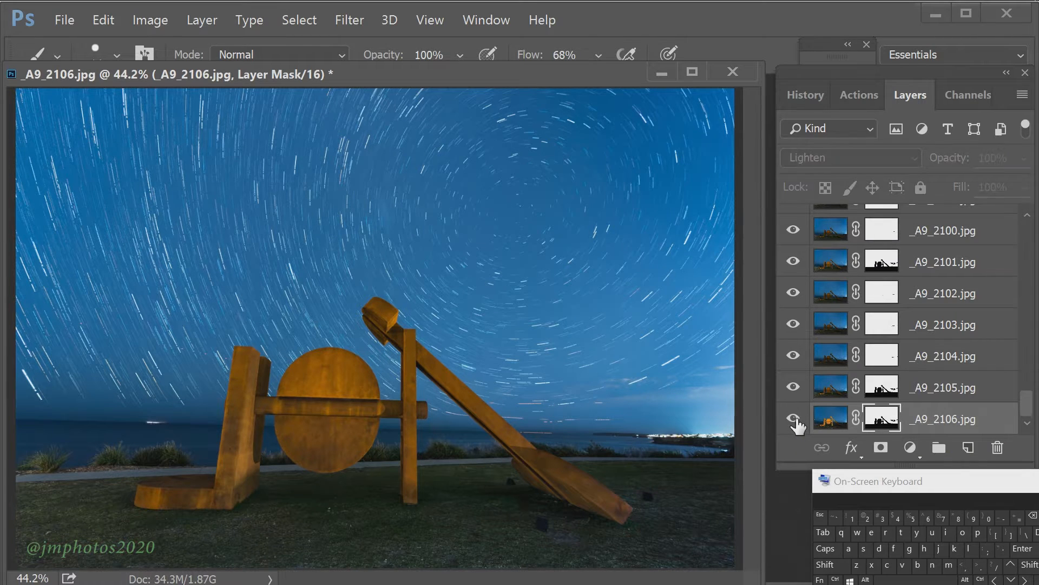
{"action": "left_click", "coordinate": [795, 419]}
Mask out the cloud patches in the sky above the town lights on _A9_2106.jpg, comparing the layer on and off.
{"action": "scroll", "coordinate": [374, 330], "scroll_direction": "up", "scroll_amount": 8}
{"action": "left_click", "coordinate": [685, 579]}
{"action": "left_click_drag", "start_coordinate": [752, 367], "coordinate": [753, 430]}
{"action": "left_click", "coordinate": [685, 578]}
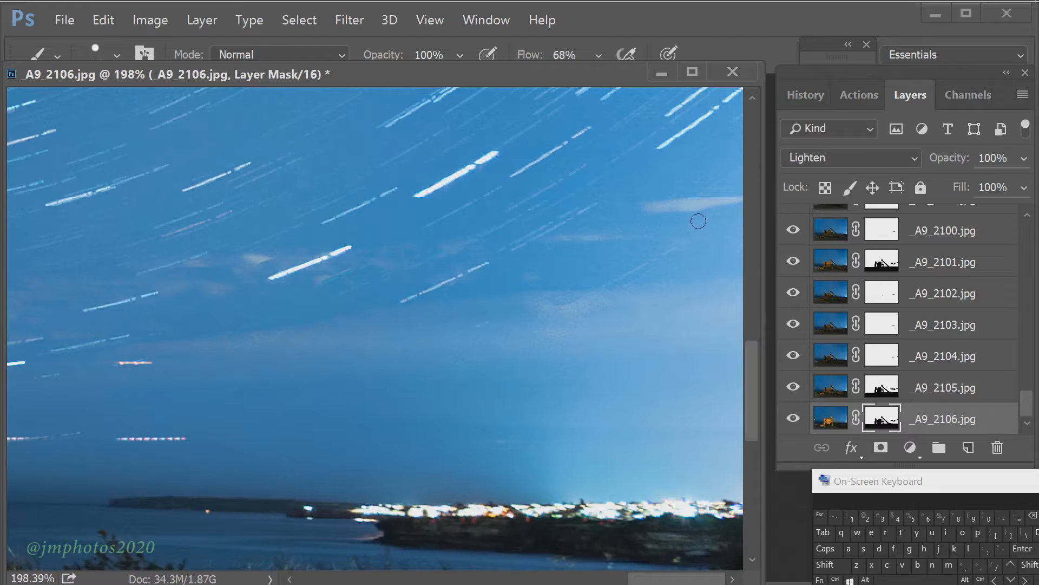
{"action": "left_click", "coordinate": [794, 418]}
{"action": "left_click", "coordinate": [794, 417]}
{"action": "left_click", "coordinate": [793, 418]}
{"action": "left_click", "coordinate": [793, 418]}
Mask out the cloud patches above the town lights on _A9_2105.jpg, comparing the layer on and off.
{"action": "left_click", "coordinate": [794, 387]}
{"action": "left_click", "coordinate": [794, 388]}
{"action": "left_click", "coordinate": [881, 387]}
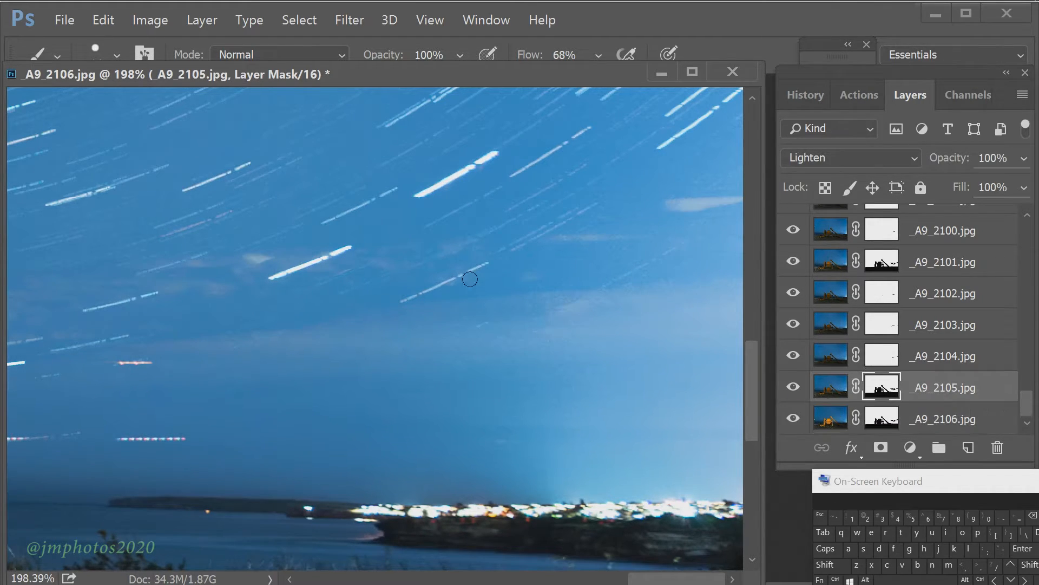
{"action": "left_click", "coordinate": [793, 388]}
{"action": "left_click", "coordinate": [793, 388]}
{"action": "left_click_drag", "start_coordinate": [739, 201], "coordinate": [692, 202]}
{"action": "left_click", "coordinate": [793, 388]}
{"action": "left_click", "coordinate": [793, 387]}
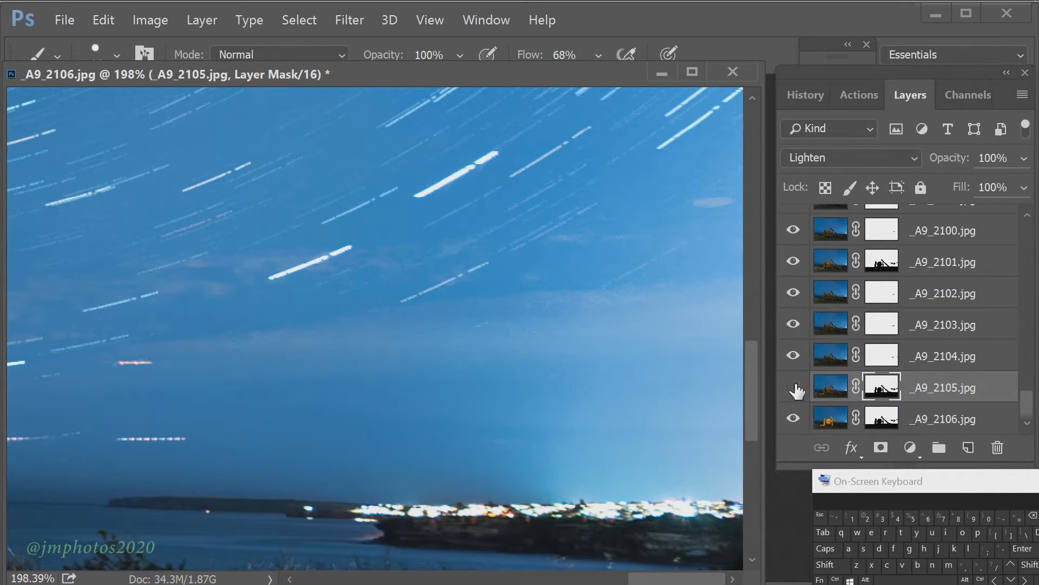
Check the sky above the town lights and the whole composite while switching frames between _A9_2103.jpg and _A9_2097.jpg on and off.
{"action": "left_click", "coordinate": [793, 324]}
{"action": "left_click", "coordinate": [881, 293]}
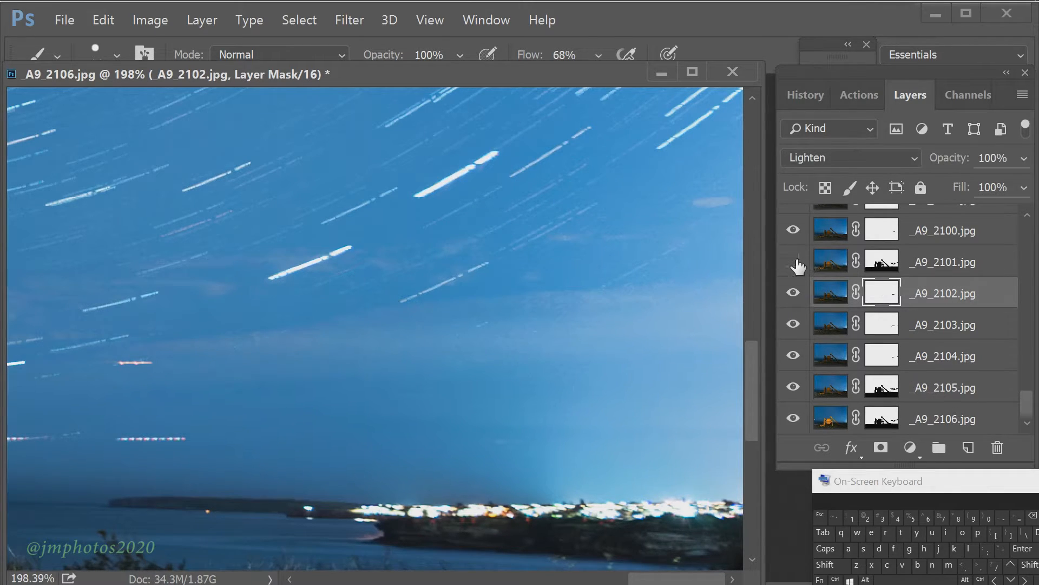
{"action": "key", "text": "alt+bracketright"}
{"action": "scroll", "coordinate": [793, 270], "scroll_direction": "up", "scroll_amount": 3}
{"action": "left_click", "coordinate": [793, 293]}
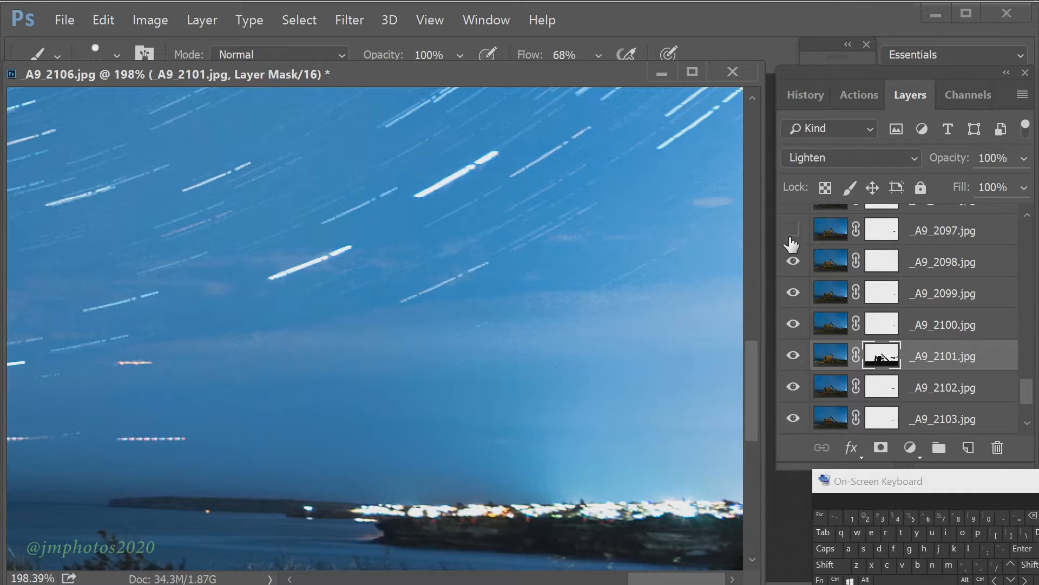
{"action": "left_click", "coordinate": [791, 232]}
{"action": "left_click", "coordinate": [792, 231]}
{"action": "left_click", "coordinate": [881, 230]}
{"action": "scroll", "coordinate": [651, 311], "scroll_direction": "down", "scroll_amount": 16}
{"action": "left_click", "coordinate": [794, 231]}
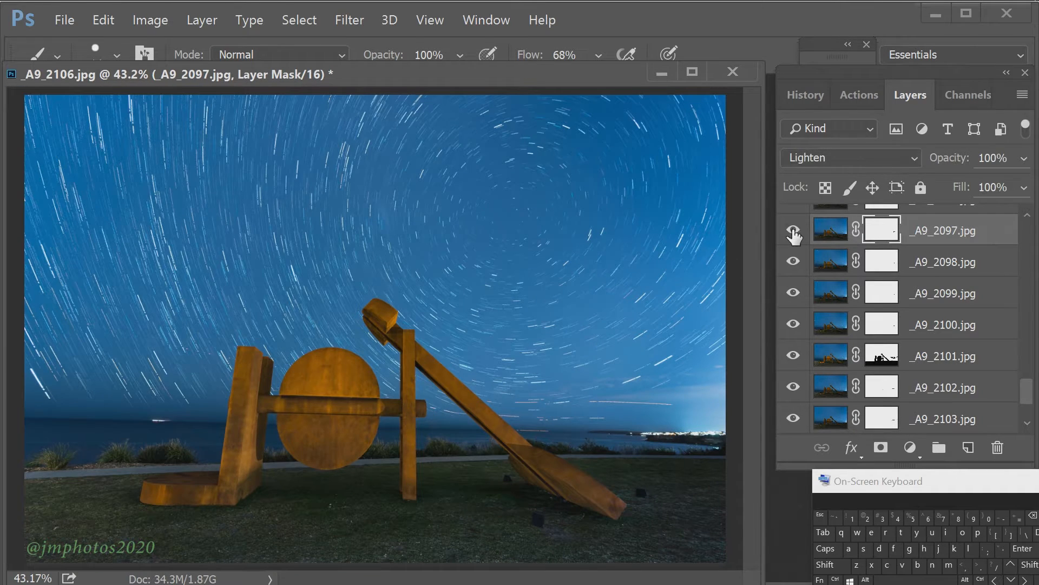
Move _A9_2106.jpg up the layer stack to sit directly below _A9_2074.jpg.
{"action": "scroll", "coordinate": [941, 308], "scroll_direction": "down", "scroll_amount": 3}
{"action": "left_click", "coordinate": [959, 422]}
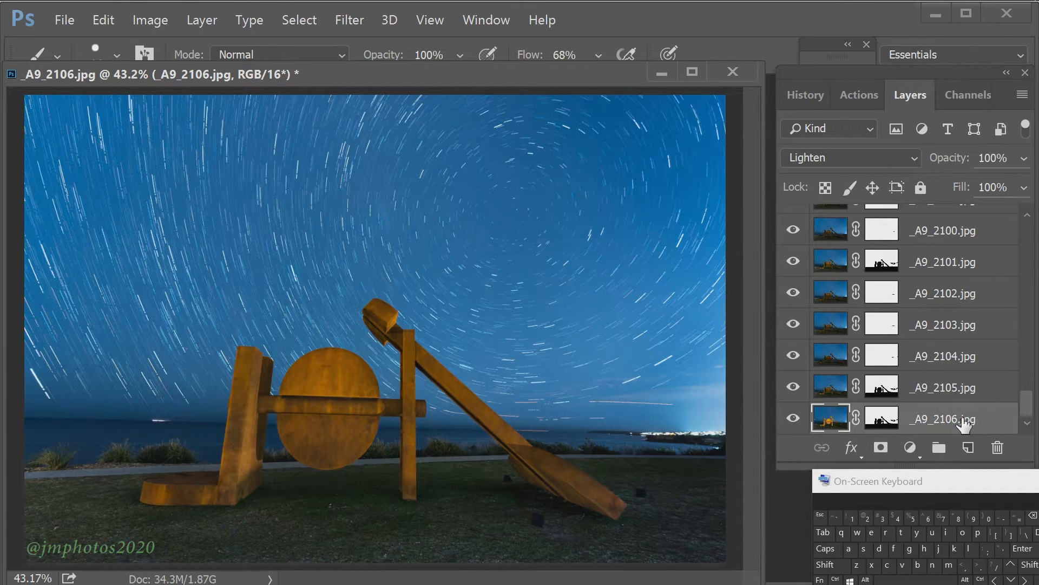
{"action": "left_click_drag", "start_coordinate": [964, 422], "coordinate": [947, 379]}
Show _A9_2074.jpg and copy the foreground mask of _A9_2106.jpg onto it, comparing the layer on and off.
{"action": "left_click", "coordinate": [794, 362]}
{"action": "left_click_drag", "start_coordinate": [881, 386], "coordinate": [881, 356]}
{"action": "left_click", "coordinate": [794, 356]}
{"action": "left_click", "coordinate": [793, 356]}
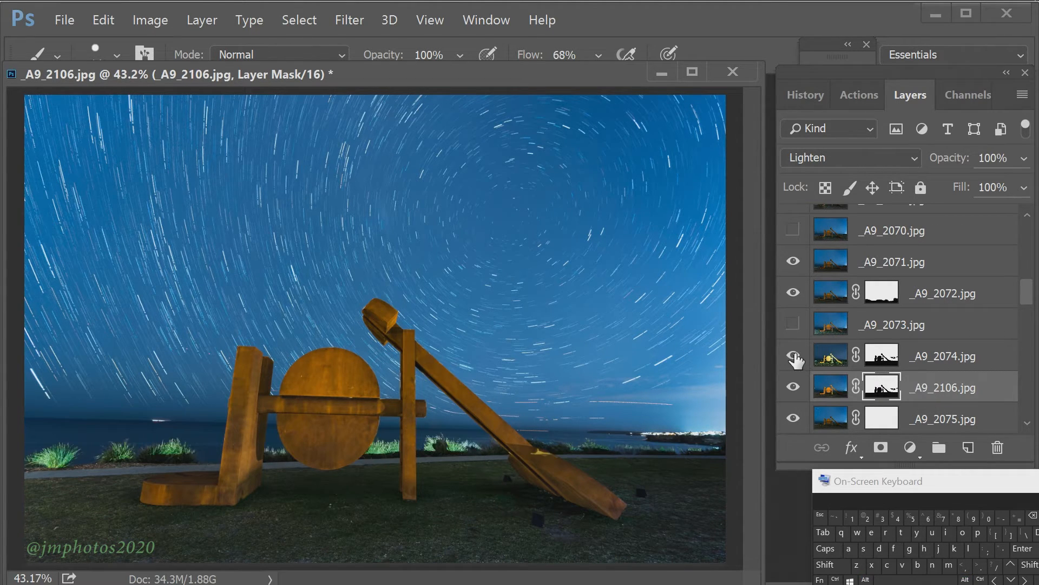
Tone down the lit bushes beside the leftmost slab on _A9_2074.jpg's mask with an enlarged brush at 16% opacity.
{"action": "left_click", "coordinate": [881, 355]}
{"action": "left_click_drag", "start_coordinate": [460, 54], "coordinate": [379, 87]}
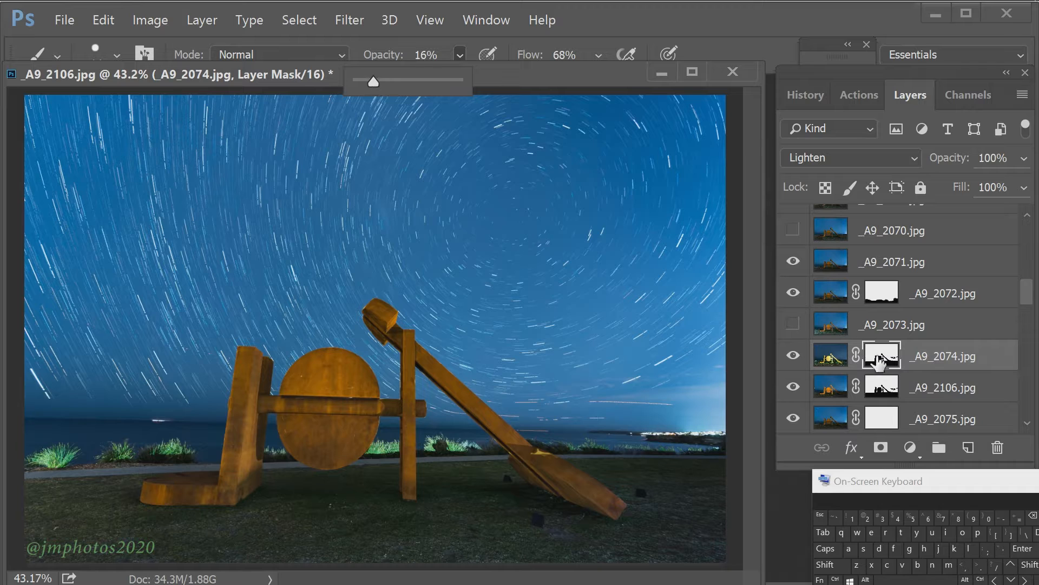
{"action": "left_click", "coordinate": [878, 361]}
{"action": "right_click", "coordinate": [572, 309]}
{"action": "left_click", "coordinate": [733, 305]}
{"action": "left_click", "coordinate": [427, 531]}
{"action": "scroll", "coordinate": [371, 325], "scroll_direction": "up", "scroll_amount": 8}
{"action": "left_click_drag", "start_coordinate": [363, 412], "coordinate": [740, 410]}
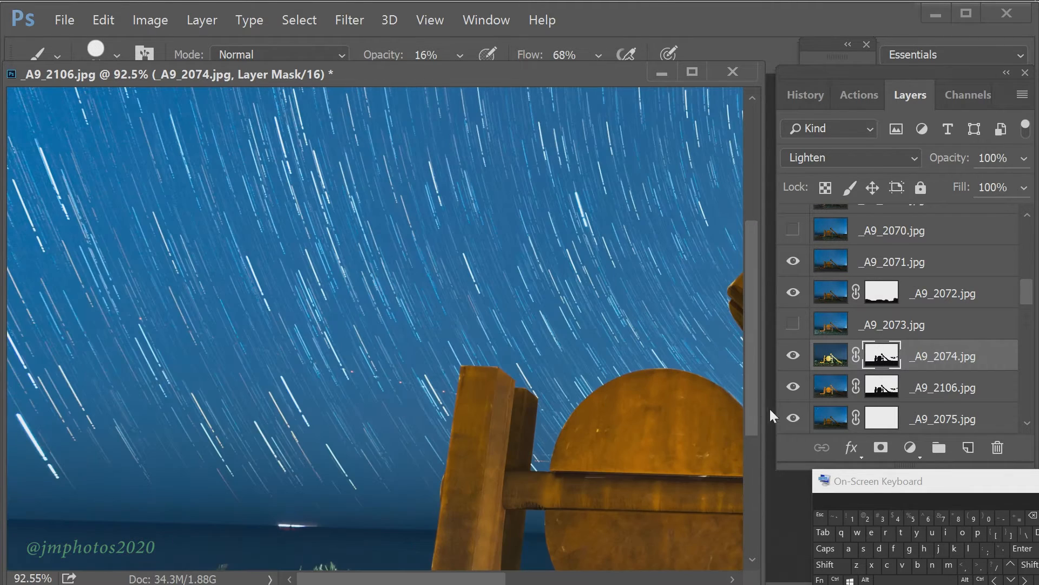
{"action": "scroll", "coordinate": [433, 411], "scroll_direction": "down", "scroll_amount": 5}
{"action": "mouse_move", "coordinate": [132, 413]}
{"action": "left_mouse_down"}
{"action": "mouse_move", "coordinate": [101, 368]}
{"action": "mouse_move", "coordinate": [86, 384]}
{"action": "mouse_move", "coordinate": [15, 373]}
{"action": "mouse_move", "coordinate": [58, 394]}
{"action": "mouse_move", "coordinate": [54, 403]}
{"action": "mouse_move", "coordinate": [106, 384]}
{"action": "mouse_move", "coordinate": [5, 370]}
{"action": "mouse_move", "coordinate": [219, 347]}
{"action": "mouse_move", "coordinate": [207, 388]}
{"action": "mouse_move", "coordinate": [138, 375]}
{"action": "mouse_move", "coordinate": [357, 366]}
{"action": "mouse_move", "coordinate": [102, 375]}
{"action": "left_mouse_up"}
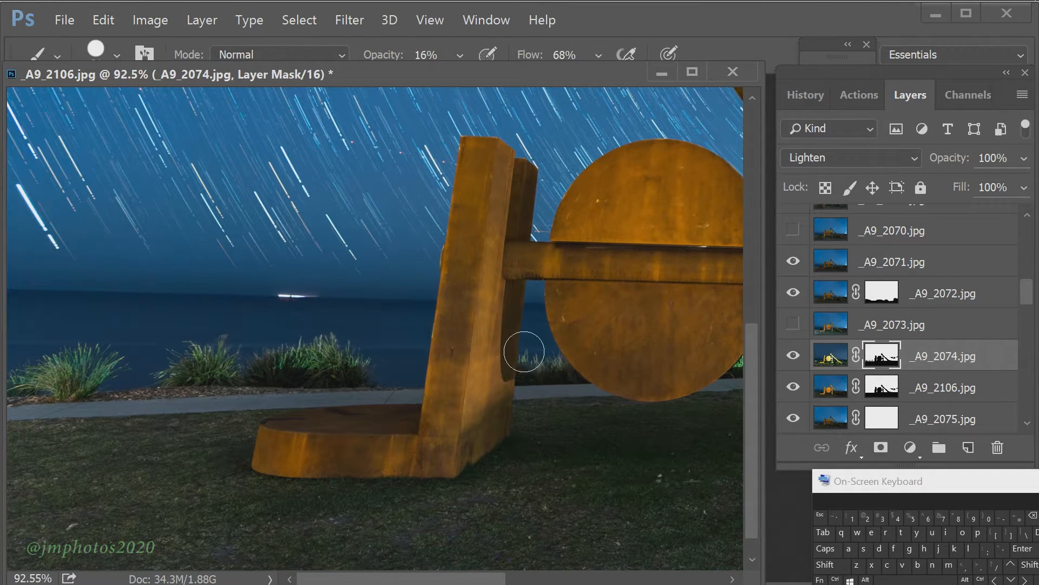
Tone down the lit bushes behind the disc, upright post and slanted beam on _A9_2074.jpg, comparing the layer on and off.
{"action": "left_click_drag", "start_coordinate": [485, 578], "coordinate": [534, 578]}
{"action": "mouse_move", "coordinate": [601, 354]}
{"action": "left_mouse_down"}
{"action": "mouse_move", "coordinate": [584, 315]}
{"action": "mouse_move", "coordinate": [578, 347]}
{"action": "mouse_move", "coordinate": [603, 355]}
{"action": "left_mouse_up"}
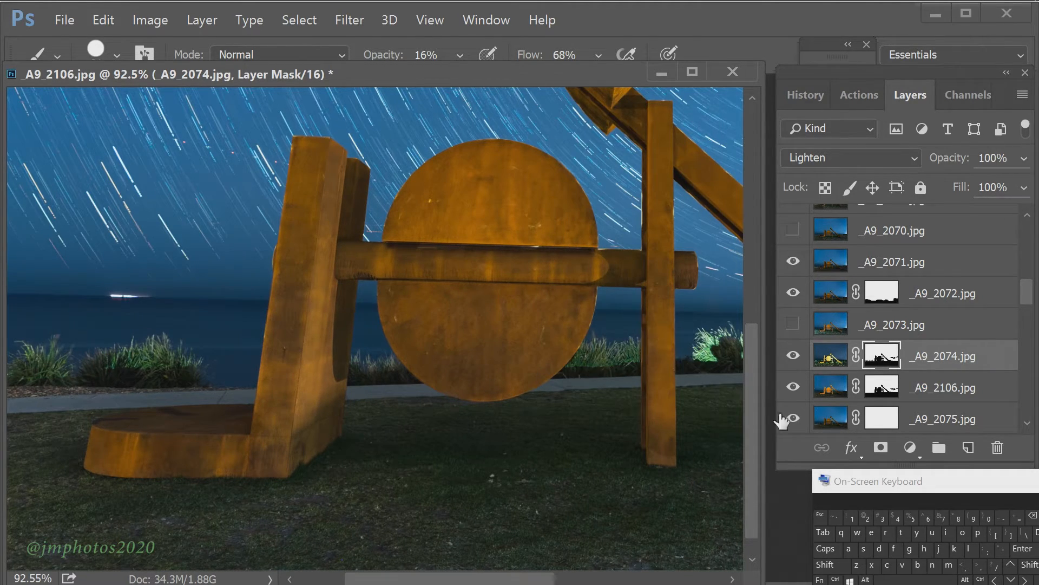
{"action": "left_click_drag", "start_coordinate": [488, 578], "coordinate": [561, 578]}
{"action": "mouse_move", "coordinate": [459, 355]}
{"action": "left_mouse_down"}
{"action": "mouse_move", "coordinate": [477, 368]}
{"action": "mouse_move", "coordinate": [443, 346]}
{"action": "mouse_move", "coordinate": [519, 361]}
{"action": "mouse_move", "coordinate": [457, 339]}
{"action": "left_mouse_up"}
{"action": "left_click_drag", "start_coordinate": [487, 578], "coordinate": [577, 578]}
{"action": "left_click", "coordinate": [794, 357]}
{"action": "left_click", "coordinate": [794, 357]}
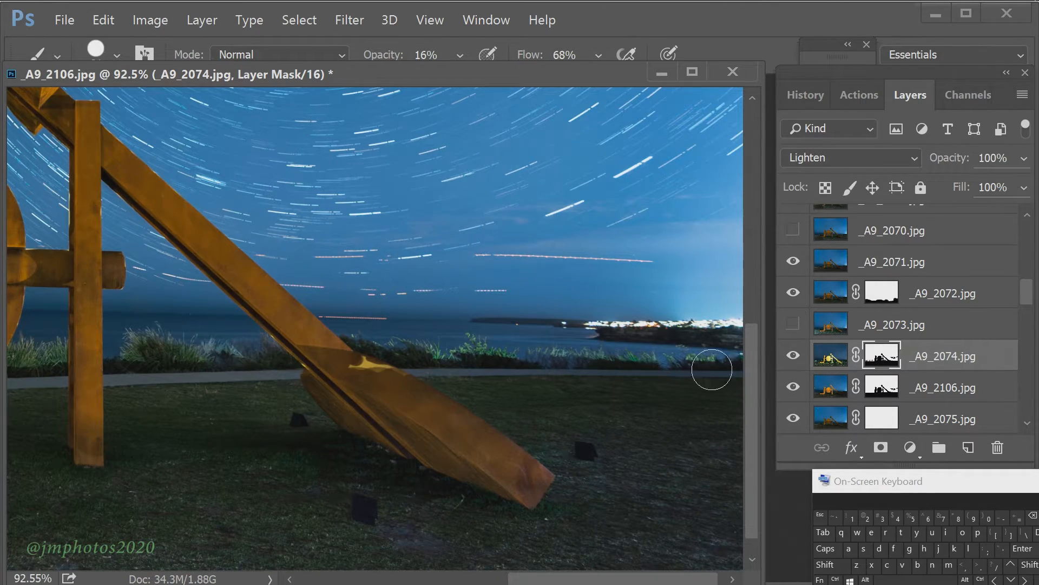
Mask out the bright yellow patch on the lower slanted beam of _A9_2074.jpg at 100% brush opacity.
{"action": "right_click", "coordinate": [467, 416]}
{"action": "left_click", "coordinate": [460, 55]}
{"action": "left_click_drag", "start_coordinate": [454, 82], "coordinate": [551, 85]}
{"action": "left_click_drag", "start_coordinate": [353, 361], "coordinate": [417, 375]}
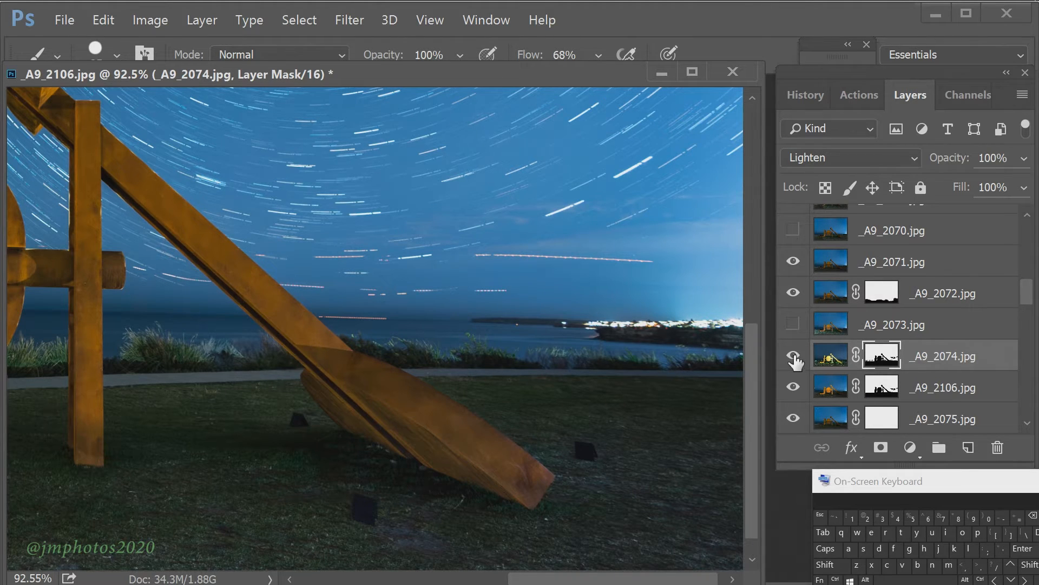
Inspect the edges of the disc, beam and slabs up close and the whole composite with _A9_2074.jpg on and off.
{"action": "scroll", "coordinate": [704, 460], "scroll_direction": "down", "scroll_amount": 2}
{"action": "scroll", "coordinate": [658, 542], "scroll_direction": "up", "scroll_amount": 3}
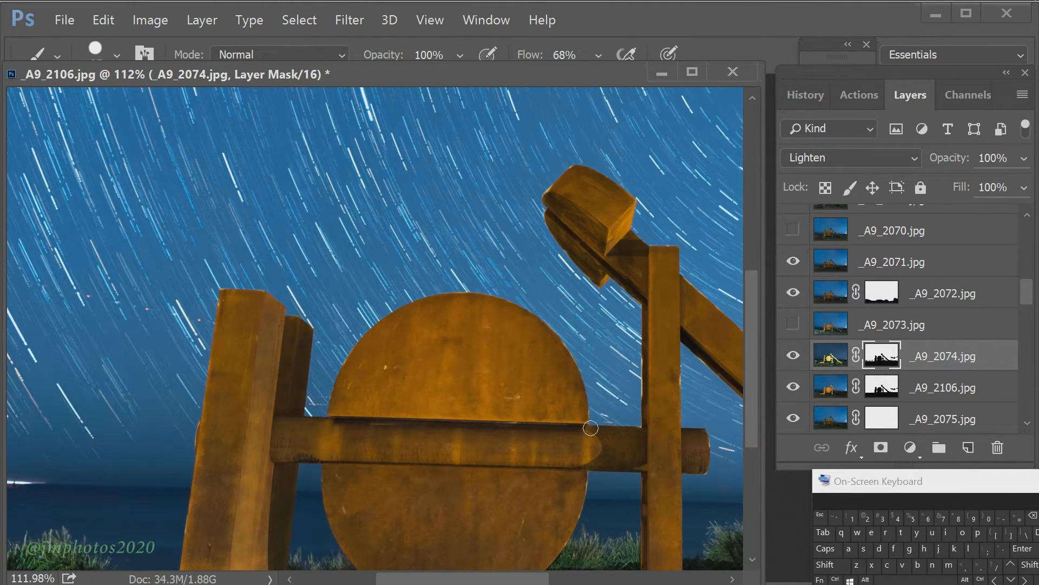
{"action": "scroll", "coordinate": [658, 553], "scroll_direction": "up", "scroll_amount": 3}
{"action": "scroll", "coordinate": [658, 552], "scroll_direction": "right", "scroll_amount": 3}
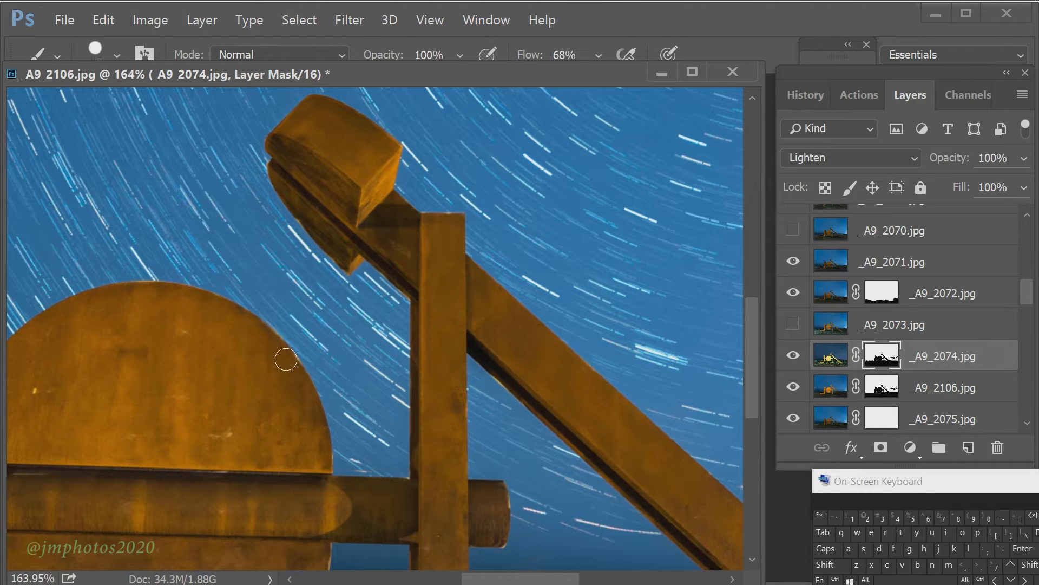
{"action": "scroll", "coordinate": [238, 436], "scroll_direction": "down", "scroll_amount": 6}
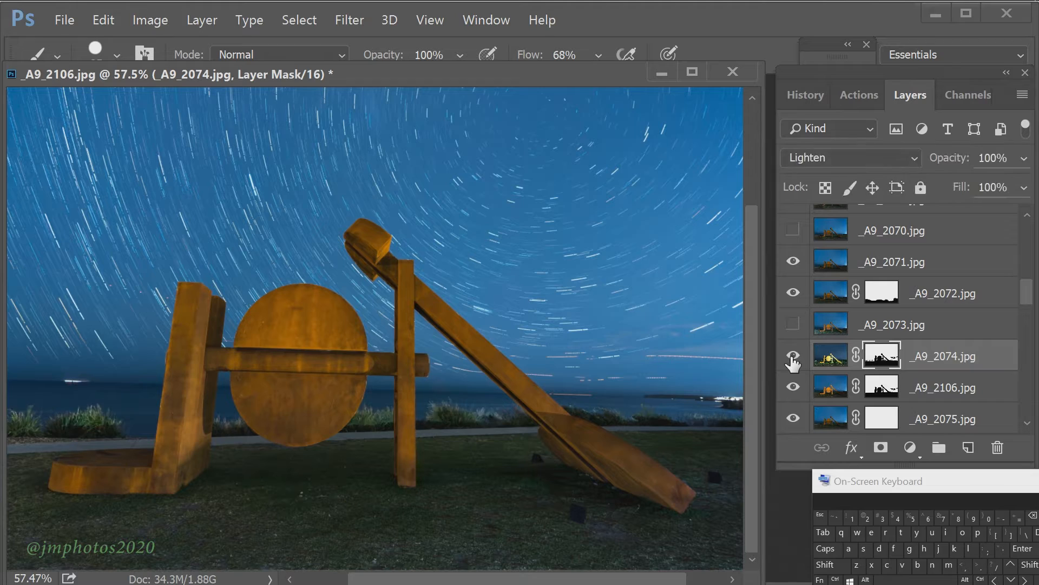
{"action": "scroll", "coordinate": [209, 360], "scroll_direction": "up", "scroll_amount": 5}
{"action": "scroll", "coordinate": [381, 241], "scroll_direction": "left", "scroll_amount": 5}
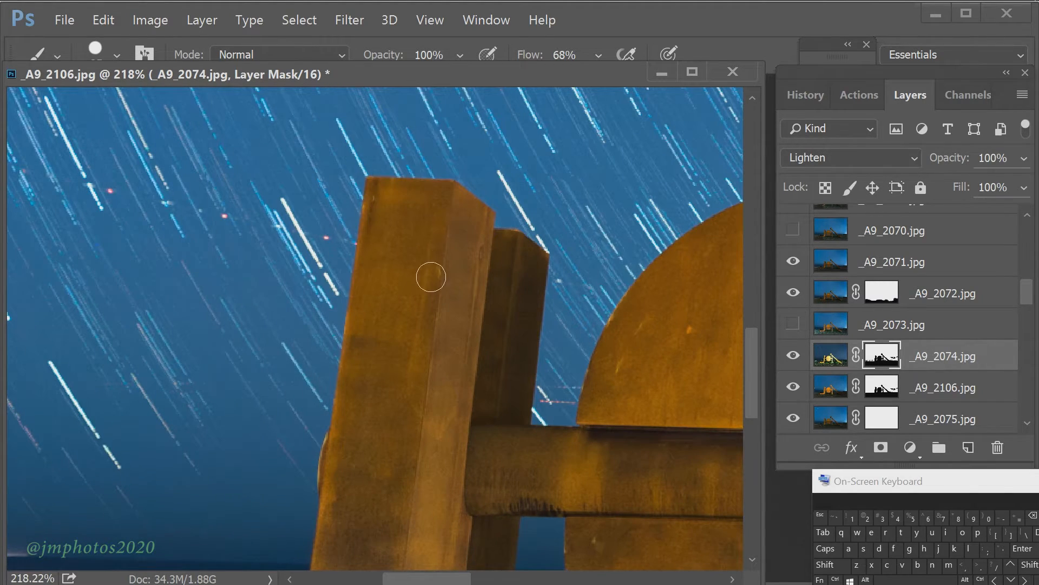
{"action": "scroll", "coordinate": [325, 480], "scroll_direction": "down", "scroll_amount": 7}
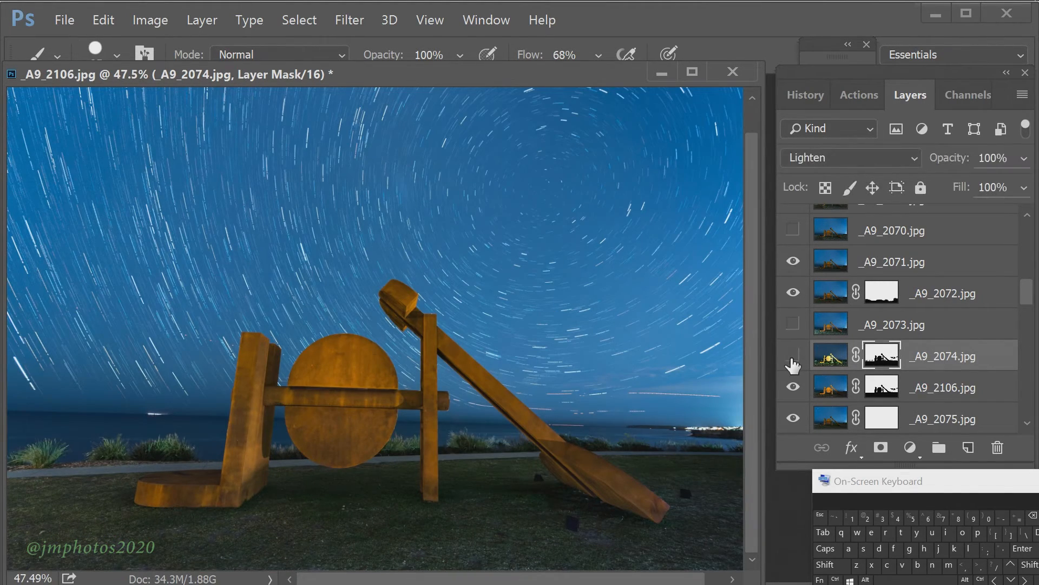
Show _A9_2073.jpg and copy the foreground mask of _A9_2074.jpg onto _A9_2073.jpg and _A9_2069.jpg.
{"action": "left_click", "coordinate": [793, 324]}
{"action": "left_click_drag", "start_coordinate": [885, 352], "coordinate": [883, 328]}
{"action": "key", "text": "ctrl+z"}
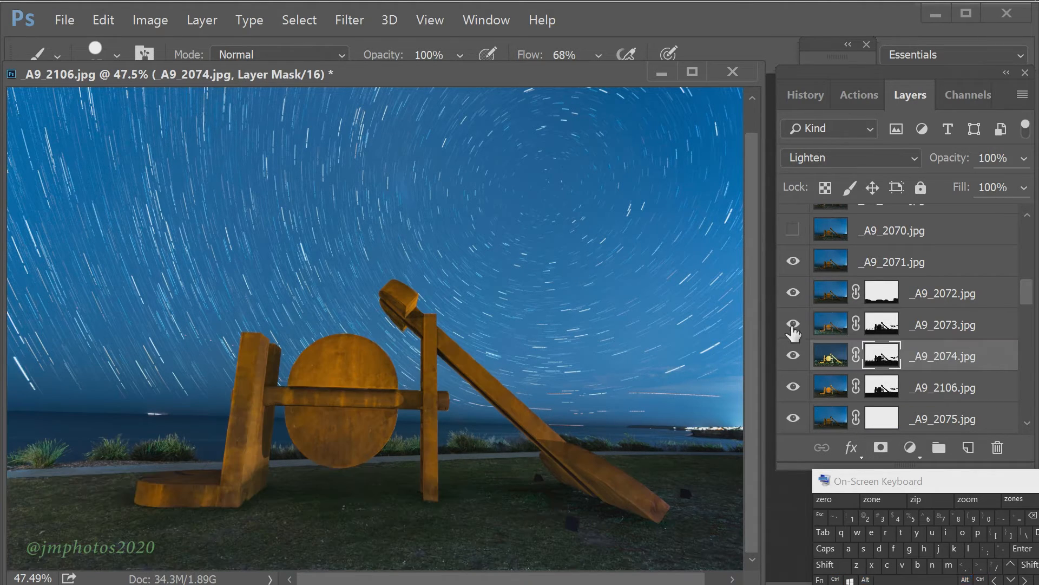
{"action": "scroll", "coordinate": [793, 326], "scroll_direction": "up", "scroll_amount": 2}
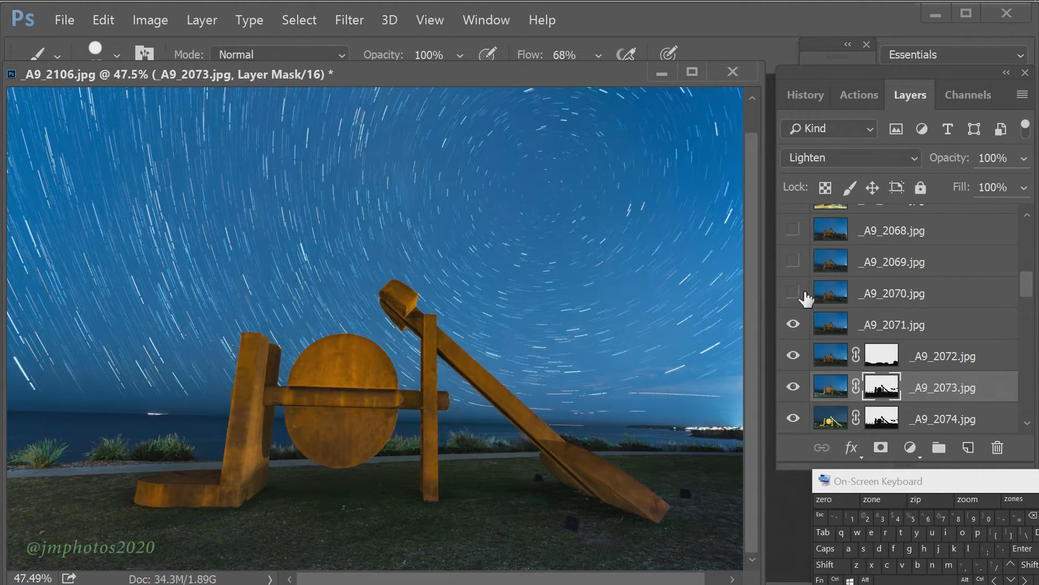
{"action": "left_click_drag", "start_coordinate": [888, 393], "coordinate": [885, 265]}
Move _A9_2106.jpg back down to the end of the layer stack, enlarging the layer list to reach it.
{"action": "scroll", "coordinate": [813, 273], "scroll_direction": "down", "scroll_amount": 4}
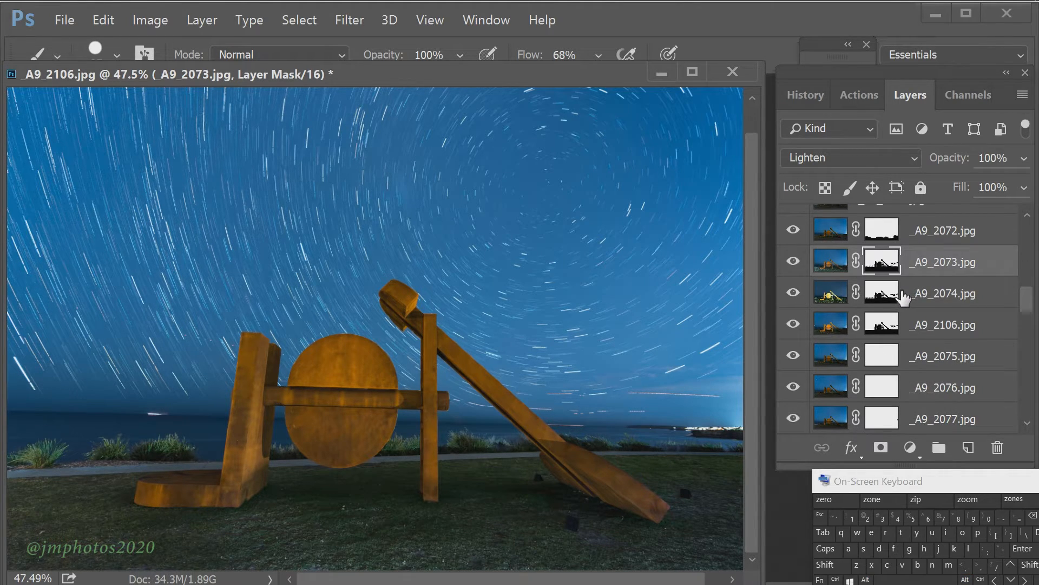
{"action": "left_click_drag", "start_coordinate": [942, 336], "coordinate": [975, 223]}
{"action": "left_click_drag", "start_coordinate": [788, 469], "coordinate": [788, 483]}
{"action": "left_click_drag", "start_coordinate": [958, 223], "coordinate": [968, 414]}
{"action": "left_click_drag", "start_coordinate": [1027, 342], "coordinate": [1029, 364]}
{"action": "left_click_drag", "start_coordinate": [972, 228], "coordinate": [976, 399]}
{"action": "left_click_drag", "start_coordinate": [1028, 371], "coordinate": [1030, 387]}
{"action": "left_click_drag", "start_coordinate": [953, 243], "coordinate": [979, 390]}
{"action": "left_click_drag", "start_coordinate": [964, 516], "coordinate": [968, 566]}
{"action": "left_click_drag", "start_coordinate": [1026, 486], "coordinate": [1027, 489]}
{"action": "left_click_drag", "start_coordinate": [977, 243], "coordinate": [974, 506]}
{"action": "left_click_drag", "start_coordinate": [1027, 484], "coordinate": [1028, 503]}
{"action": "left_click_drag", "start_coordinate": [987, 398], "coordinate": [986, 531]}
Compare the composite with _A9_2069.jpg, _A9_2068.jpg and _A9_2070.jpg switched on and off.
{"action": "scroll", "coordinate": [947, 379], "scroll_direction": "up", "scroll_amount": 10}
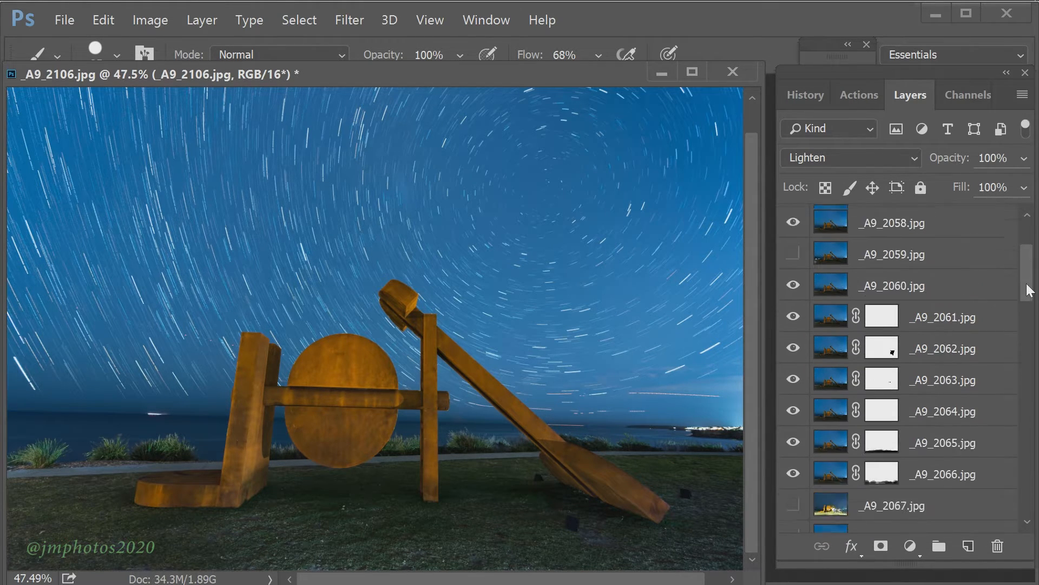
{"action": "left_click", "coordinate": [793, 340]}
{"action": "left_click", "coordinate": [795, 340]}
{"action": "left_click", "coordinate": [796, 308]}
{"action": "left_click", "coordinate": [795, 309]}
{"action": "left_click", "coordinate": [794, 339]}
{"action": "left_click", "coordinate": [794, 370]}
{"action": "left_click", "coordinate": [795, 370]}
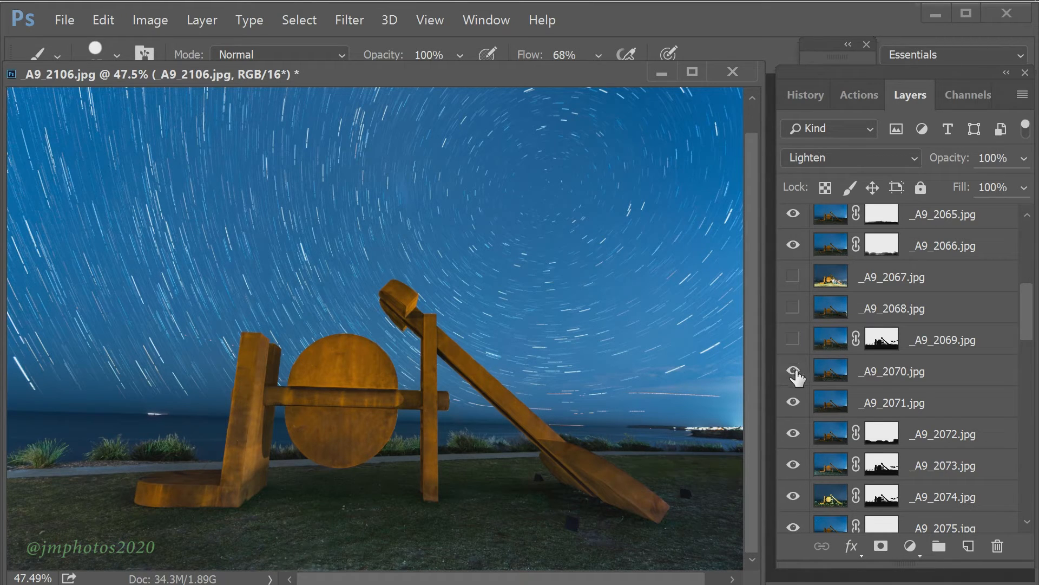
Add a layer mask to _A9_2070.jpg and mask out its foreground with a larger brush at 71% opacity, comparing on and off.
{"action": "left_click", "coordinate": [893, 371]}
{"action": "left_click", "coordinate": [881, 545]}
{"action": "left_click", "coordinate": [793, 371]}
{"action": "left_click", "coordinate": [794, 371]}
{"action": "right_click", "coordinate": [584, 489]}
{"action": "left_click_drag", "start_coordinate": [705, 312], "coordinate": [734, 312]}
{"action": "key", "text": "Return"}
{"action": "key", "text": "7"}
{"action": "key", "text": "1"}
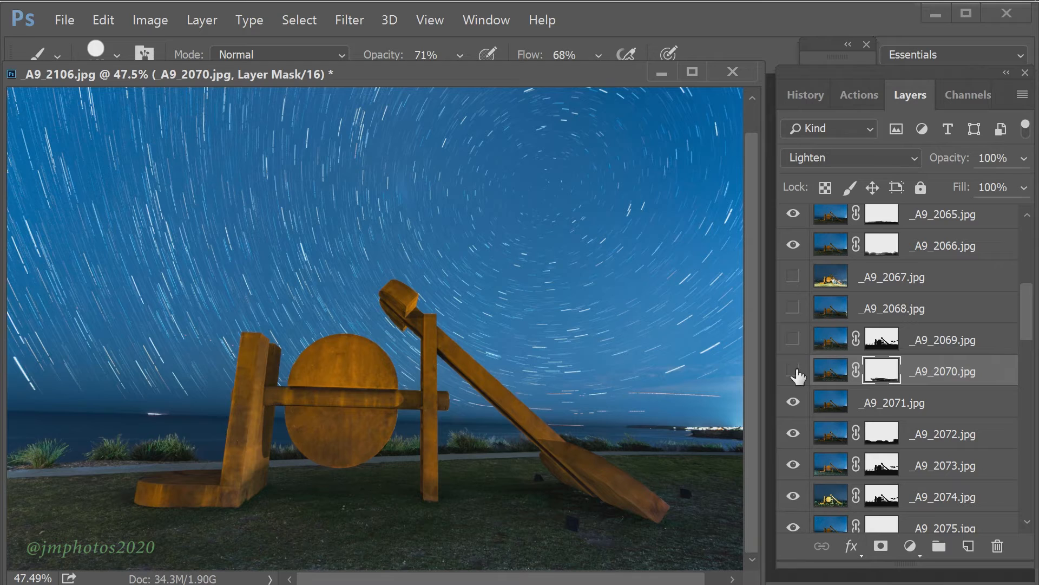
{"action": "left_click", "coordinate": [794, 370]}
{"action": "left_click", "coordinate": [794, 371]}
{"action": "left_click", "coordinate": [794, 371]}
{"action": "left_click", "coordinate": [794, 371]}
Show _A9_2068.jpg and copy the foreground mask of _A9_2069.jpg onto it.
{"action": "key", "text": "alt+]"}
{"action": "left_click", "coordinate": [794, 308]}
{"action": "key", "text": "ctrl+super+o"}
{"action": "left_click_drag", "start_coordinate": [849, 478], "coordinate": [878, 477]}
{"action": "left_click", "coordinate": [867, 577]}
{"action": "left_click_drag", "start_coordinate": [882, 339], "coordinate": [882, 308]}
{"action": "left_click", "coordinate": [869, 576]}
Copy the foreground mask of _A9_2068.jpg onto _A9_2067.jpg, compare that layer on and off, and hide it.
{"action": "left_click", "coordinate": [793, 276]}
{"action": "left_click", "coordinate": [872, 280]}
{"action": "left_click", "coordinate": [867, 577]}
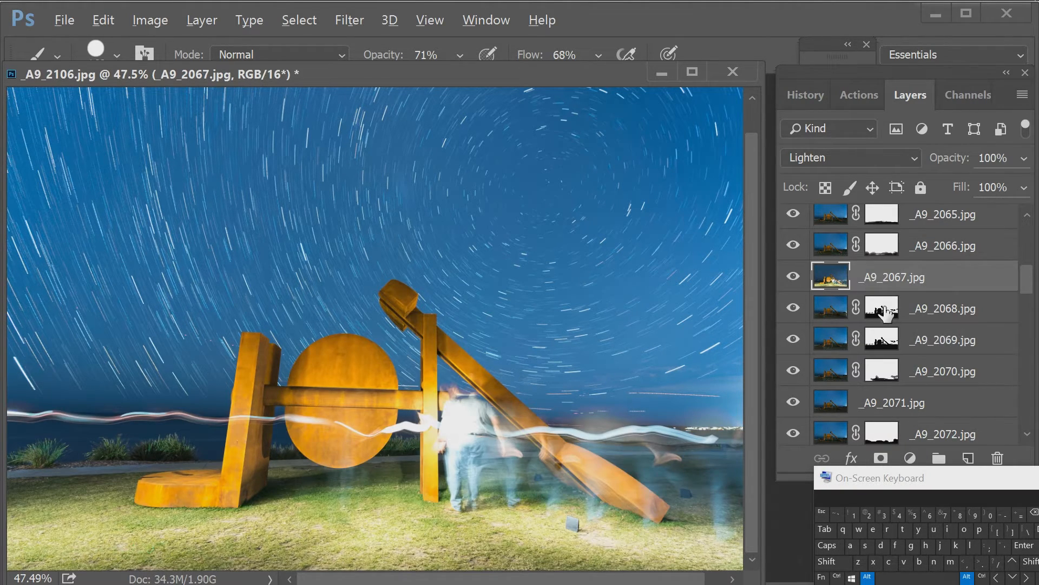
{"action": "left_click_drag", "start_coordinate": [883, 308], "coordinate": [882, 277]}
{"action": "left_click", "coordinate": [869, 576]}
{"action": "left_click", "coordinate": [793, 277]}
{"action": "left_click", "coordinate": [794, 277]}
{"action": "left_click", "coordinate": [794, 277]}
{"action": "left_click", "coordinate": [794, 277]}
Move _A9_2067.jpg up the layer stack to sit directly below _A9_2059.jpg.
{"action": "scroll", "coordinate": [793, 247], "scroll_direction": "up", "scroll_amount": 3}
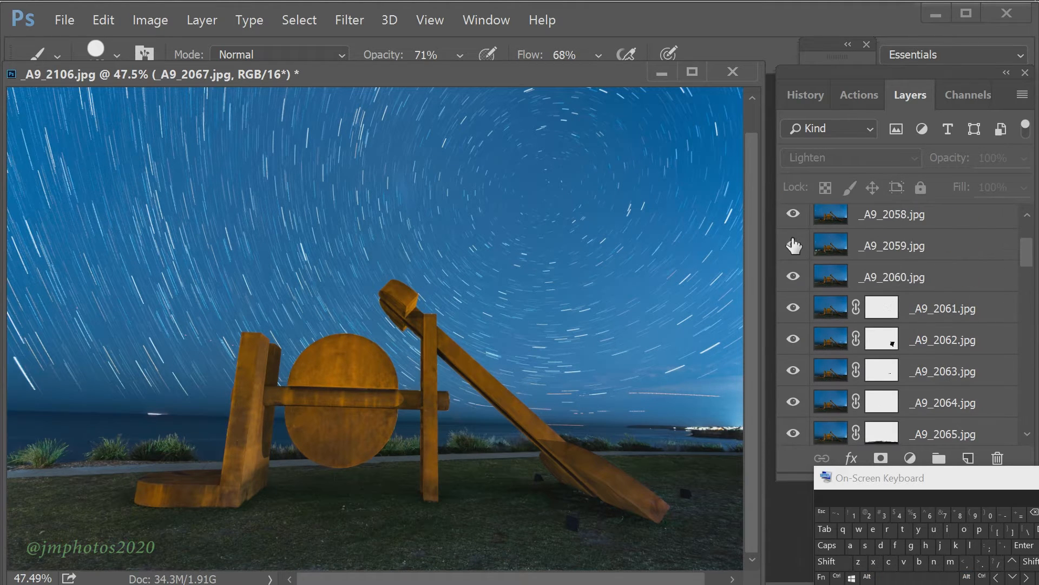
{"action": "scroll", "coordinate": [793, 246], "scroll_direction": "down", "scroll_amount": 3}
{"action": "left_click", "coordinate": [881, 403]}
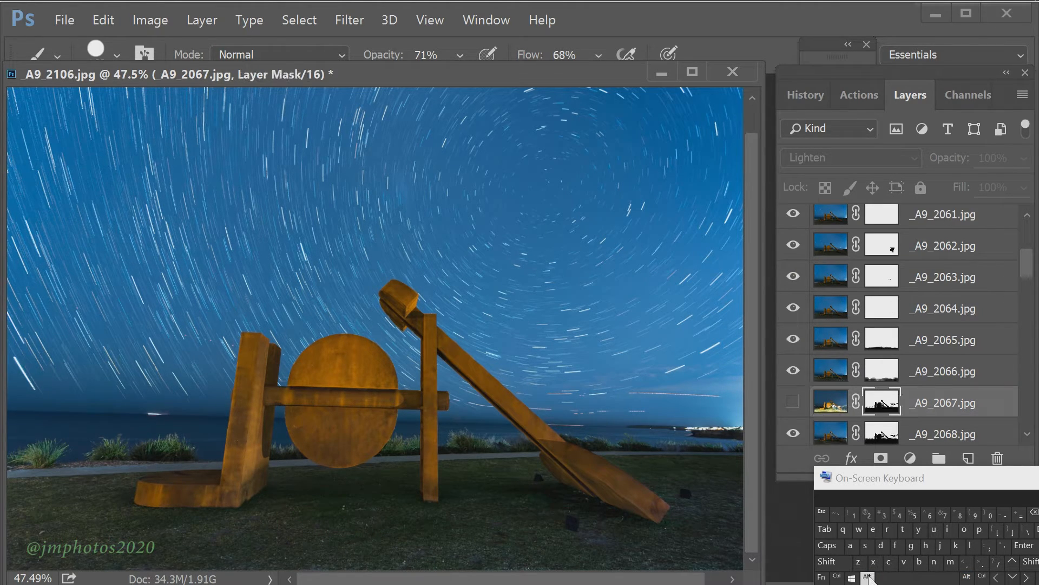
{"action": "left_click_drag", "start_coordinate": [957, 403], "coordinate": [969, 231]}
{"action": "scroll", "coordinate": [984, 279], "scroll_direction": "up", "scroll_amount": 2}
{"action": "left_click_drag", "start_coordinate": [952, 431], "coordinate": [944, 355]}
Copy the foreground mask of _A9_2067.jpg onto _A9_2059.jpg, hide _A9_2067.jpg, and compare _A9_2059.jpg on and off.
{"action": "left_click", "coordinate": [794, 371]}
{"action": "left_click_drag", "start_coordinate": [884, 376], "coordinate": [884, 342], "text": "alt"}
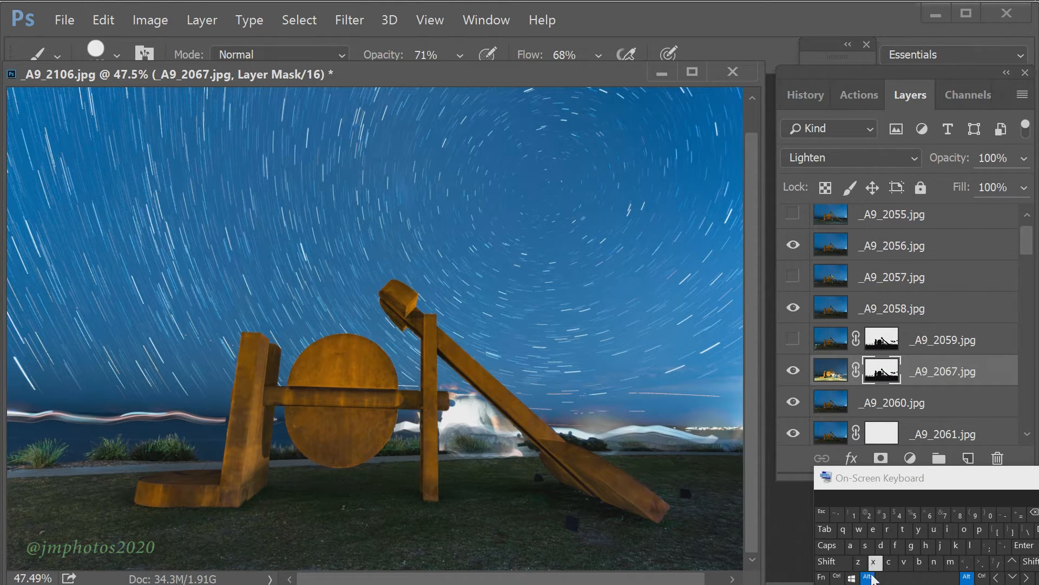
{"action": "left_click", "coordinate": [793, 371]}
{"action": "left_click", "coordinate": [795, 340]}
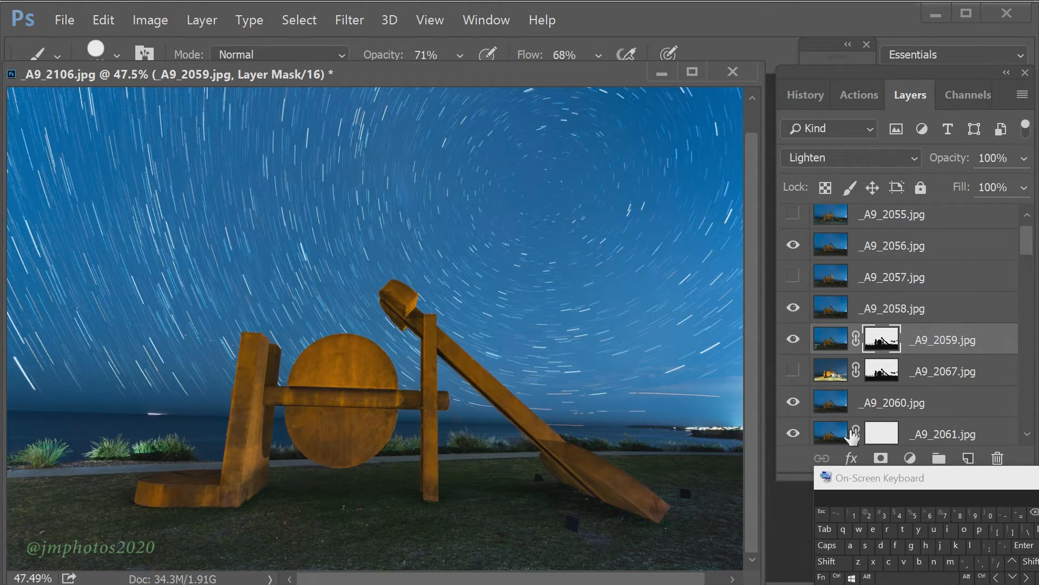
{"action": "left_click", "coordinate": [794, 340]}
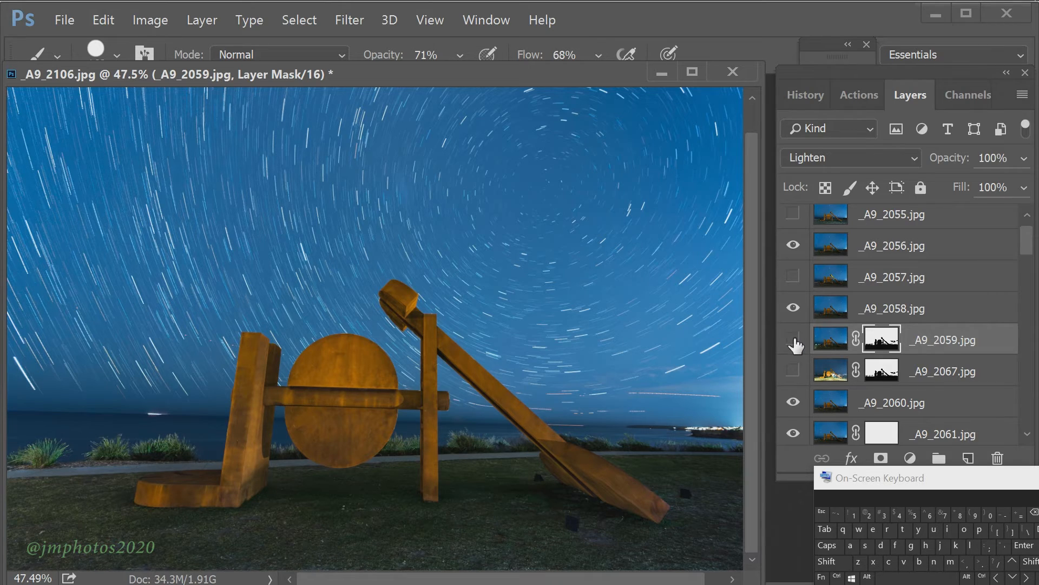
Show _A9_2057.jpg and _A9_2055.jpg and copy the foreground mask of _A9_2059.jpg onto both.
{"action": "left_click", "coordinate": [794, 278]}
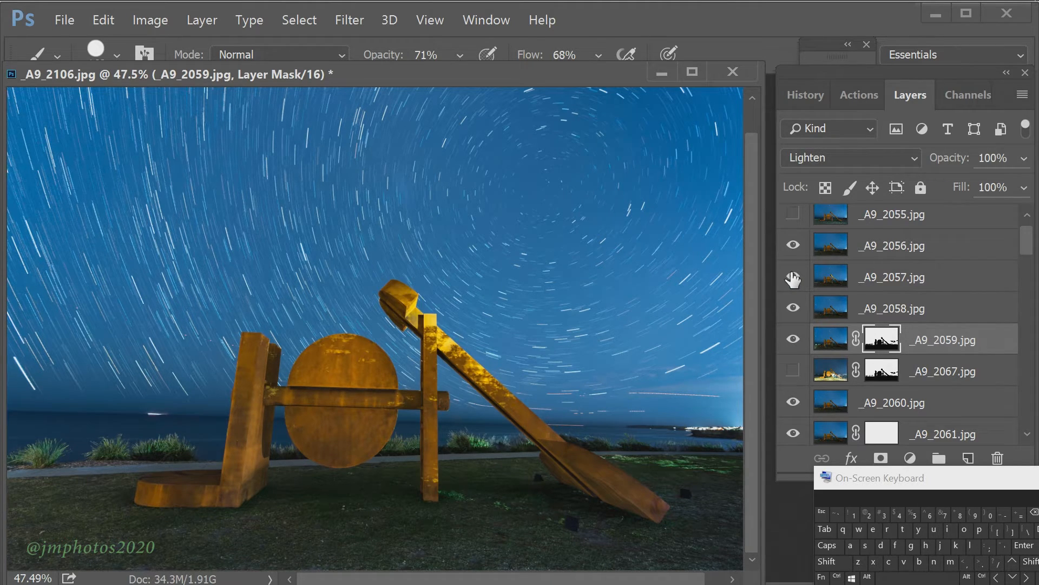
{"action": "left_click_drag", "start_coordinate": [882, 340], "coordinate": [882, 277], "text": "alt"}
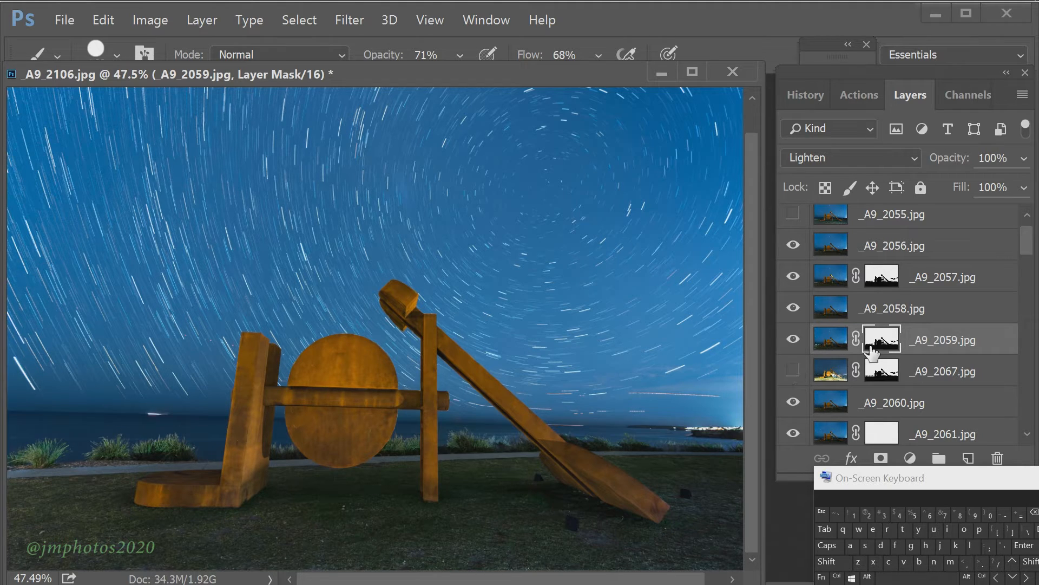
{"action": "scroll", "coordinate": [795, 324], "scroll_direction": "up", "scroll_amount": 1}
{"action": "left_click", "coordinate": [793, 255]}
{"action": "left_click", "coordinate": [793, 256]}
{"action": "left_click", "coordinate": [882, 315]}
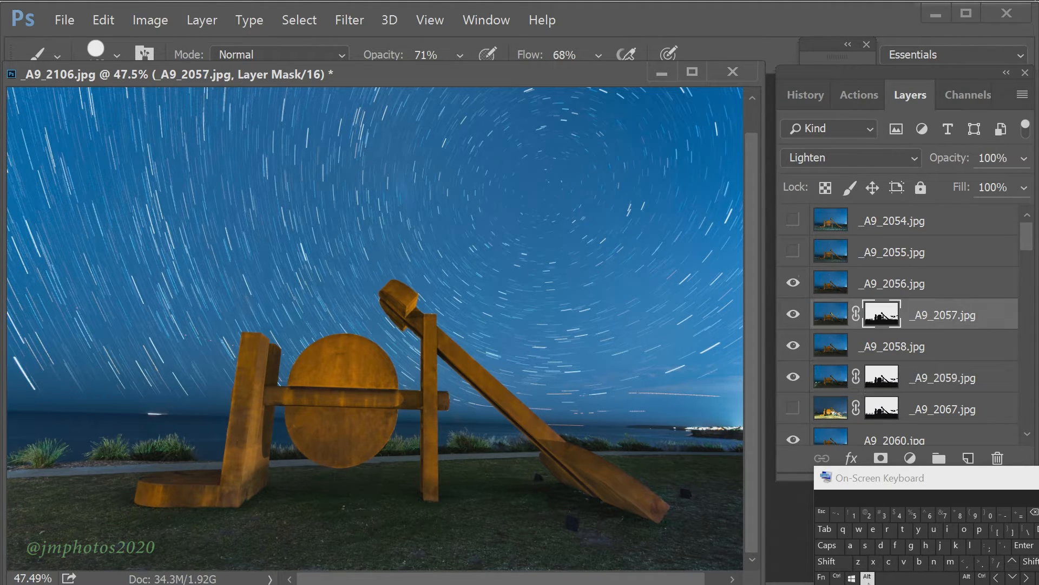
{"action": "left_click_drag", "start_coordinate": [882, 315], "coordinate": [882, 252], "text": "alt"}
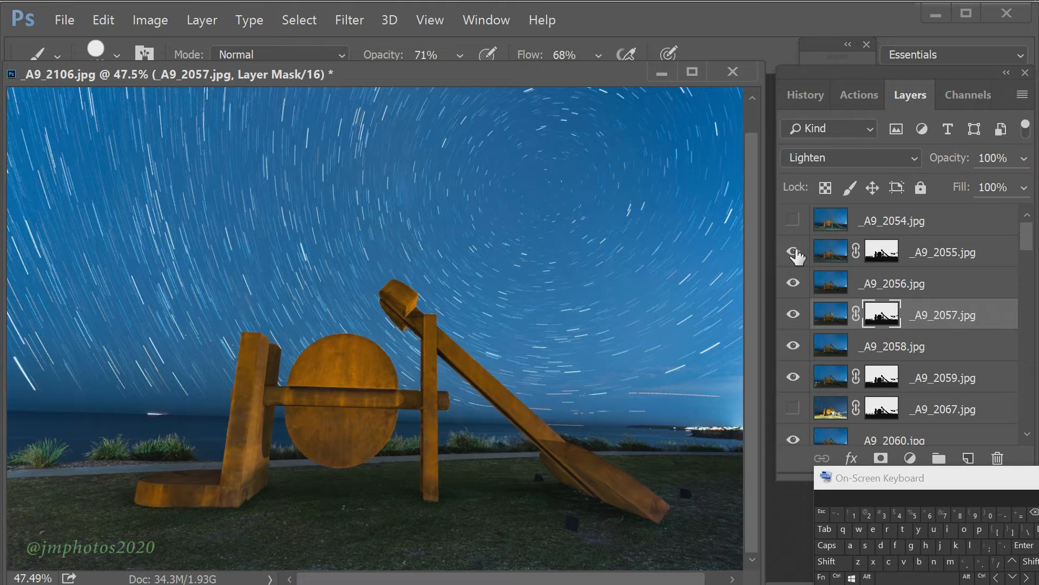
Compare _A9_2054.jpg on and off around the sculpture and copy the foreground mask of _A9_2055.jpg onto it.
{"action": "left_click", "coordinate": [793, 220]}
{"action": "left_click", "coordinate": [794, 220]}
{"action": "left_click", "coordinate": [793, 220]}
{"action": "left_click", "coordinate": [793, 220]}
{"action": "left_click", "coordinate": [793, 221]}
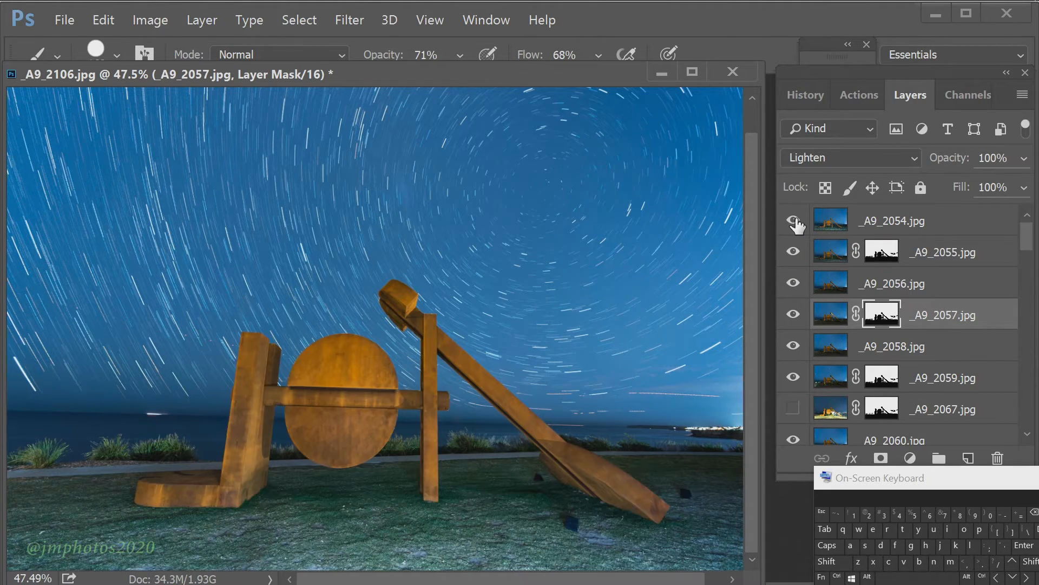
{"action": "left_click", "coordinate": [925, 545]}
{"action": "scroll", "coordinate": [635, 367], "scroll_direction": "up", "scroll_amount": 17}
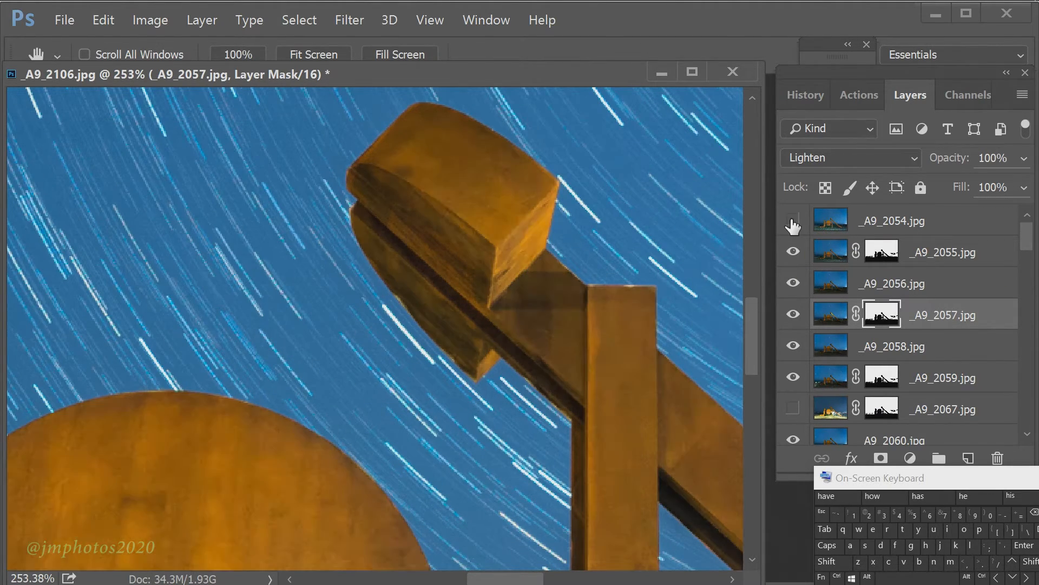
{"action": "left_click", "coordinate": [883, 253]}
{"action": "left_click", "coordinate": [868, 577]}
{"action": "left_click_drag", "start_coordinate": [882, 253], "coordinate": [882, 221]}
{"action": "left_click", "coordinate": [868, 578]}
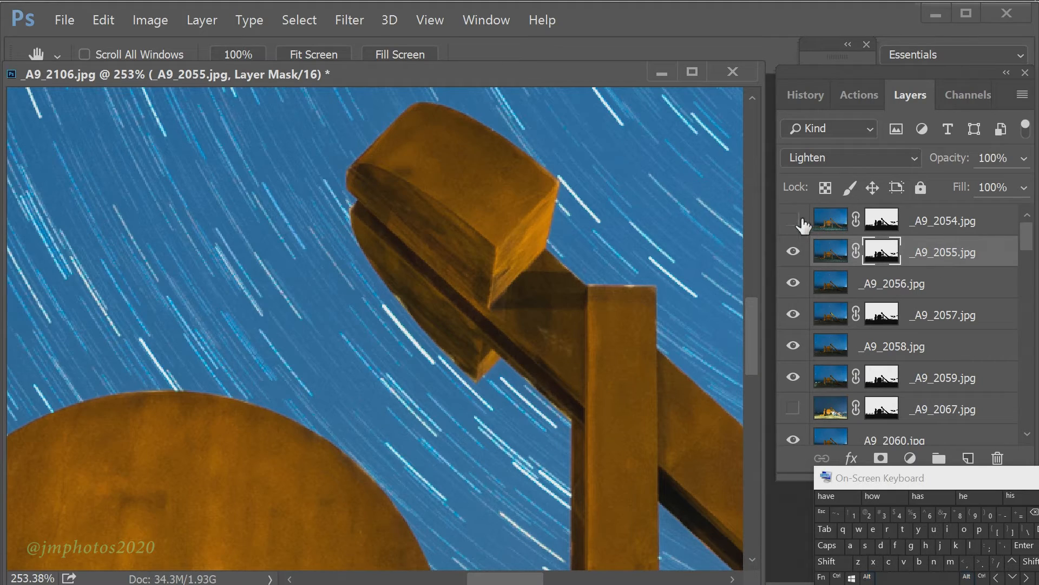
Hide _A9_2054.jpg and _A9_2055.jpg and look through the layer stack for frames causing the bright light on the horizon.
{"action": "scroll", "coordinate": [643, 260], "scroll_direction": "down", "scroll_amount": 15}
{"action": "scroll", "coordinate": [643, 260], "scroll_direction": "down", "scroll_amount": 3}
{"action": "scroll", "coordinate": [643, 260], "scroll_direction": "up", "scroll_amount": 1}
{"action": "left_click", "coordinate": [793, 220]}
{"action": "left_click", "coordinate": [794, 251]}
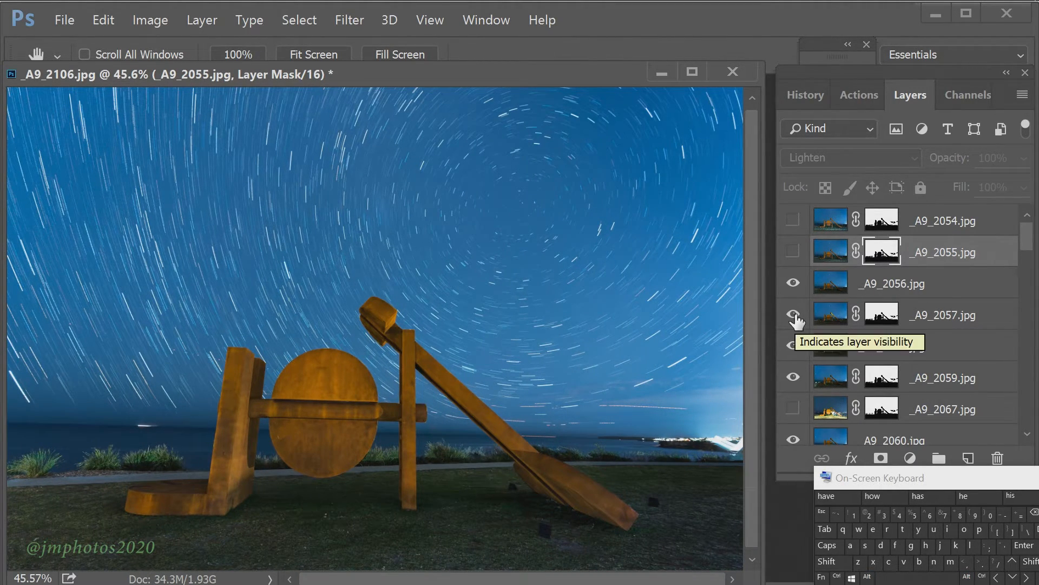
{"action": "scroll", "coordinate": [803, 325], "scroll_direction": "down", "scroll_amount": 3}
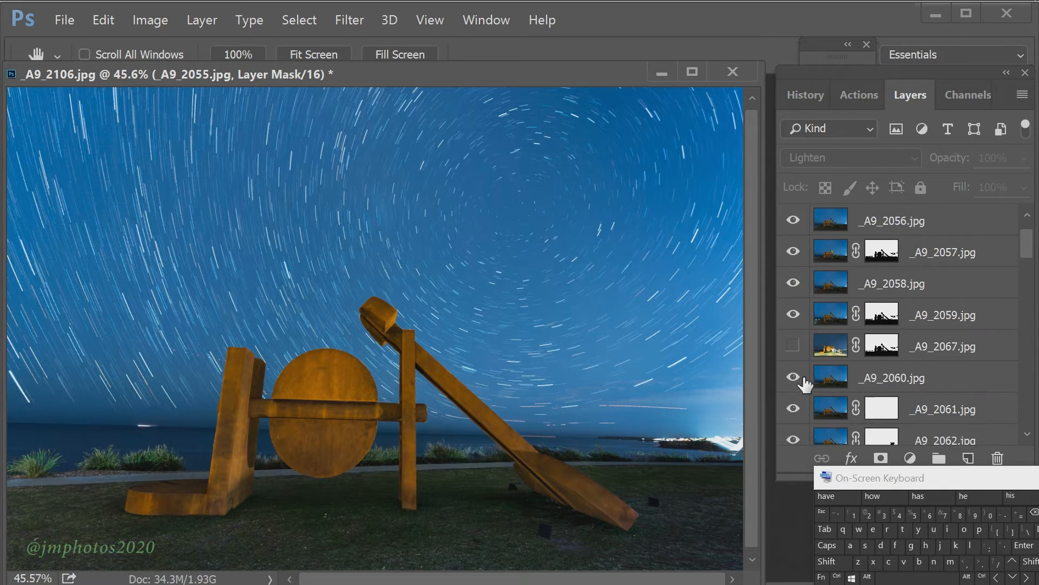
{"action": "scroll", "coordinate": [799, 379], "scroll_direction": "up", "scroll_amount": 2}
{"action": "scroll", "coordinate": [795, 283], "scroll_direction": "down", "scroll_amount": 18}
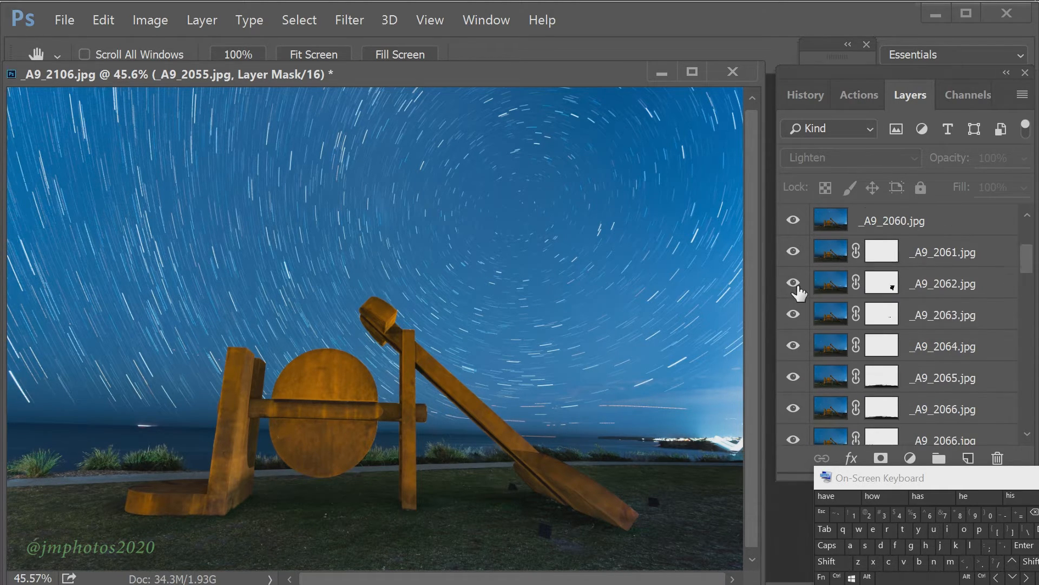
{"action": "left_click", "coordinate": [793, 398]}
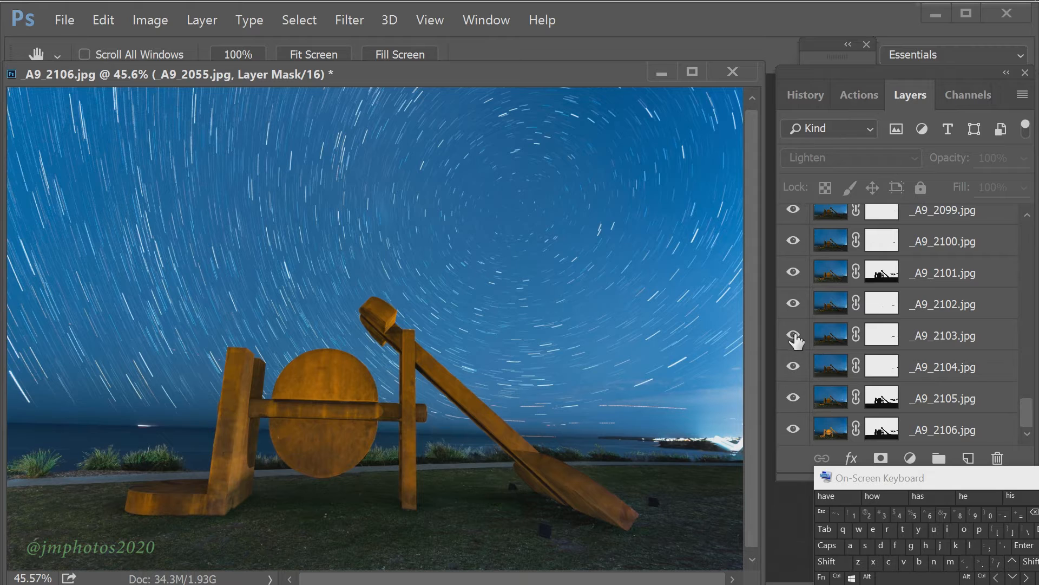
{"action": "scroll", "coordinate": [877, 273], "scroll_direction": "up", "scroll_amount": 5}
{"action": "left_click", "coordinate": [882, 279]}
{"action": "scroll", "coordinate": [883, 281], "scroll_direction": "up", "scroll_amount": 7}
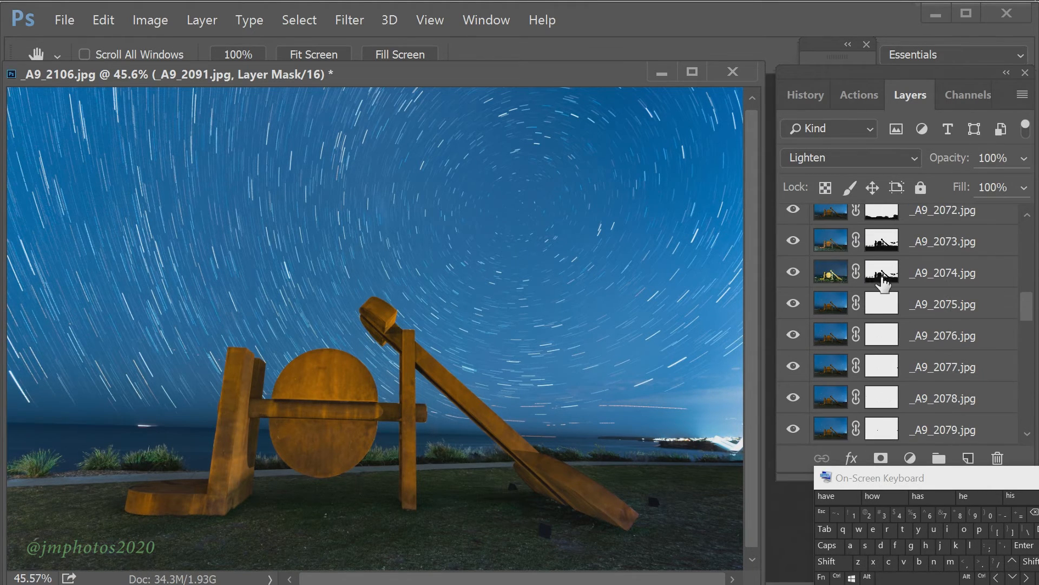
Switch the masked layers from _A9_2073.jpg up to _A9_2068.jpg off and on to trace the bright light near the headland.
{"action": "left_click", "coordinate": [884, 243]}
{"action": "double_click", "coordinate": [793, 241]}
{"action": "scroll", "coordinate": [884, 249], "scroll_direction": "up", "scroll_amount": 2}
{"action": "left_click", "coordinate": [883, 336]}
{"action": "double_click", "coordinate": [793, 336]}
{"action": "left_click", "coordinate": [882, 273]}
{"action": "double_click", "coordinate": [793, 273]}
{"action": "scroll", "coordinate": [884, 324], "scroll_direction": "up", "scroll_amount": 2}
{"action": "left_click", "coordinate": [885, 371]}
{"action": "double_click", "coordinate": [793, 367]}
{"action": "double_click", "coordinate": [794, 338]}
{"action": "left_click", "coordinate": [882, 339]}
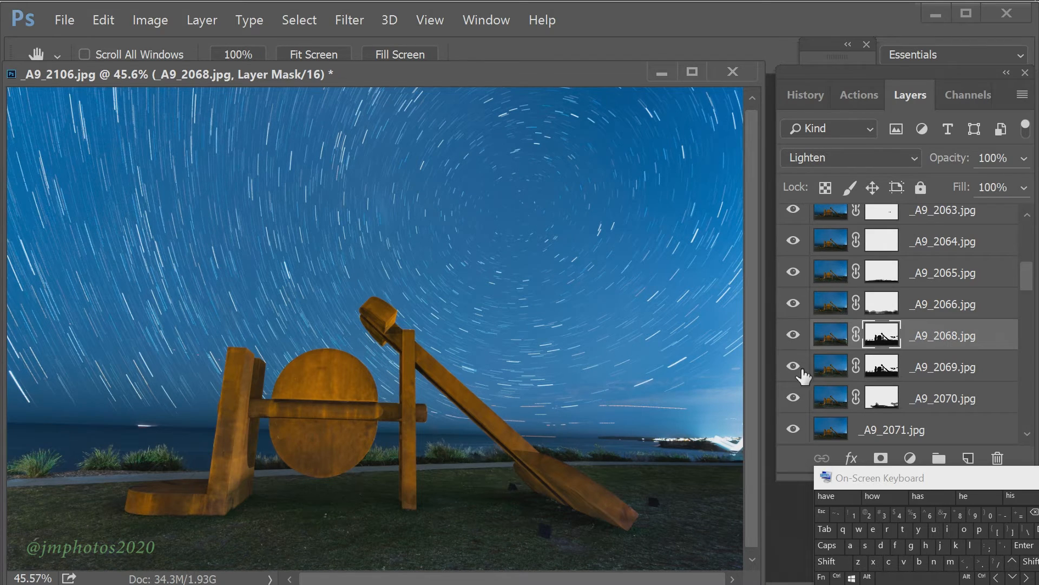
Compare _A9_2068.jpg on and off and brush its mask to hide the bright light streak over the headland.
{"action": "scroll", "coordinate": [702, 519], "scroll_direction": "up", "scroll_amount": 3}
{"action": "left_click", "coordinate": [794, 336]}
{"action": "left_click", "coordinate": [794, 335]}
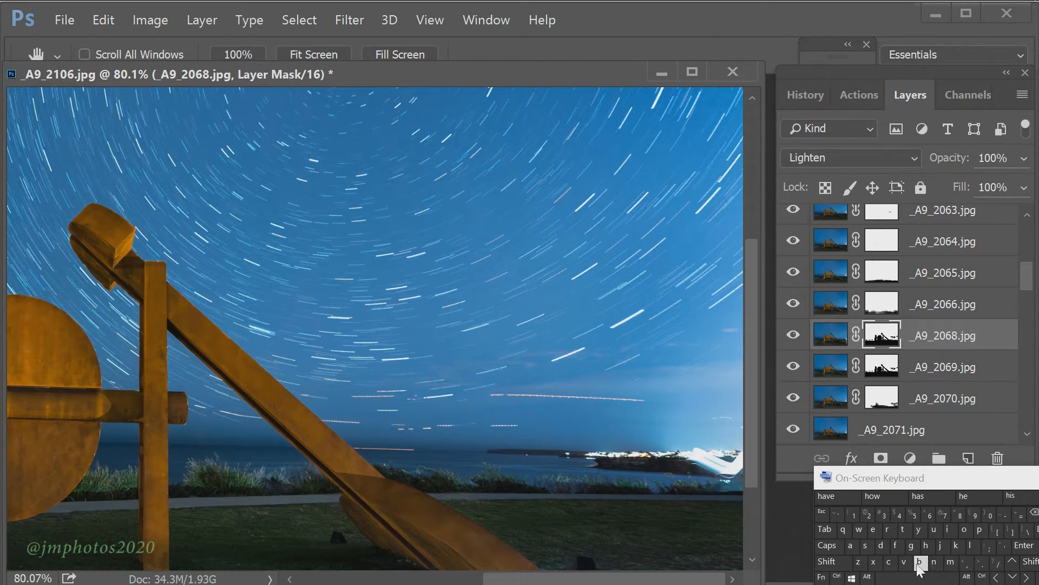
{"action": "left_click", "coordinate": [918, 561]}
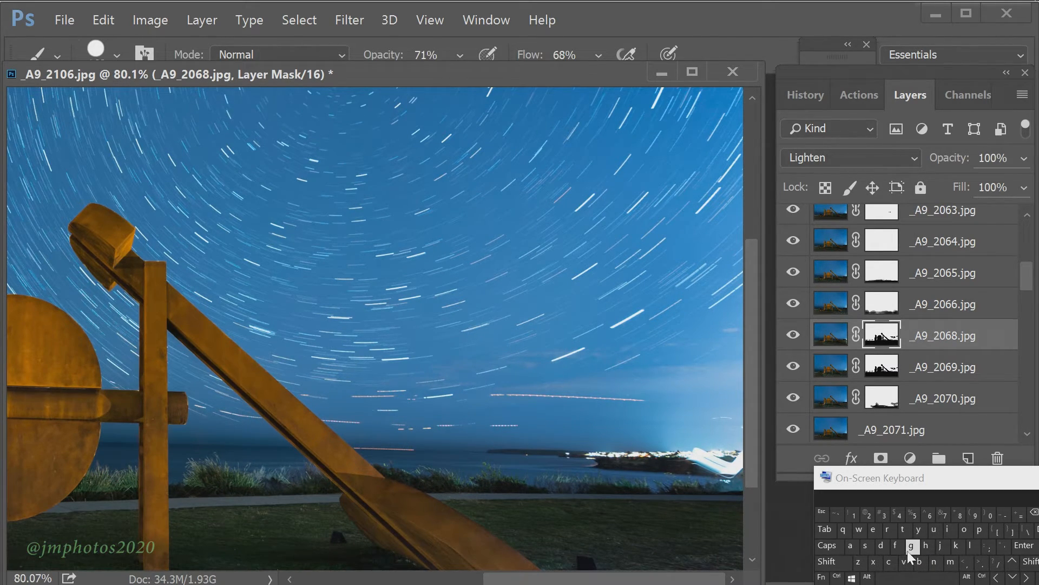
{"action": "left_click", "coordinate": [716, 484]}
{"action": "left_click", "coordinate": [717, 484]}
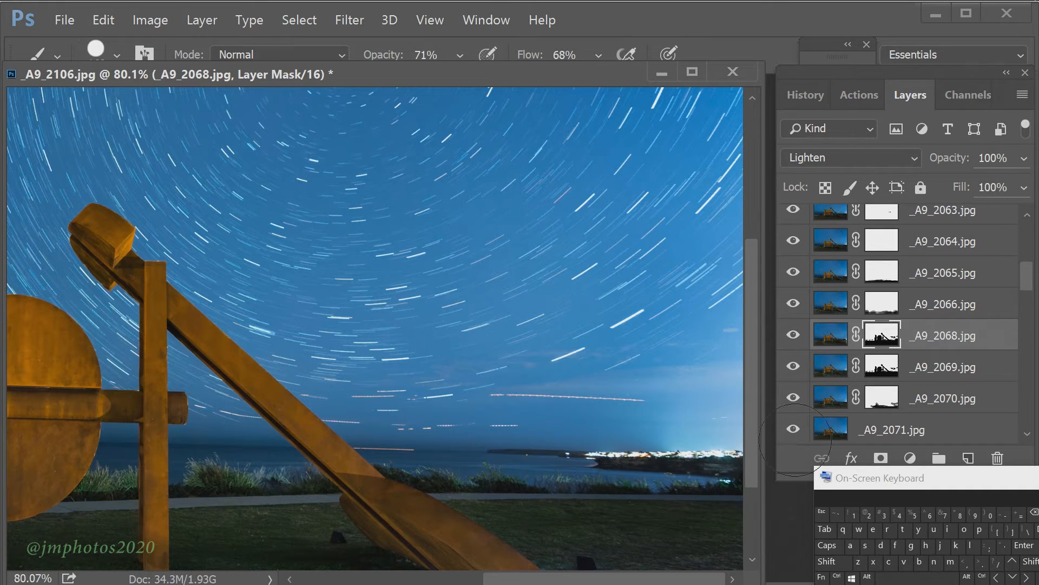
Check the retouched shoreline and show _A9_2055.jpg and _A9_2054.jpg again.
{"action": "scroll", "coordinate": [725, 443], "scroll_direction": "up", "scroll_amount": 1}
{"action": "scroll", "coordinate": [730, 425], "scroll_direction": "down", "scroll_amount": 2}
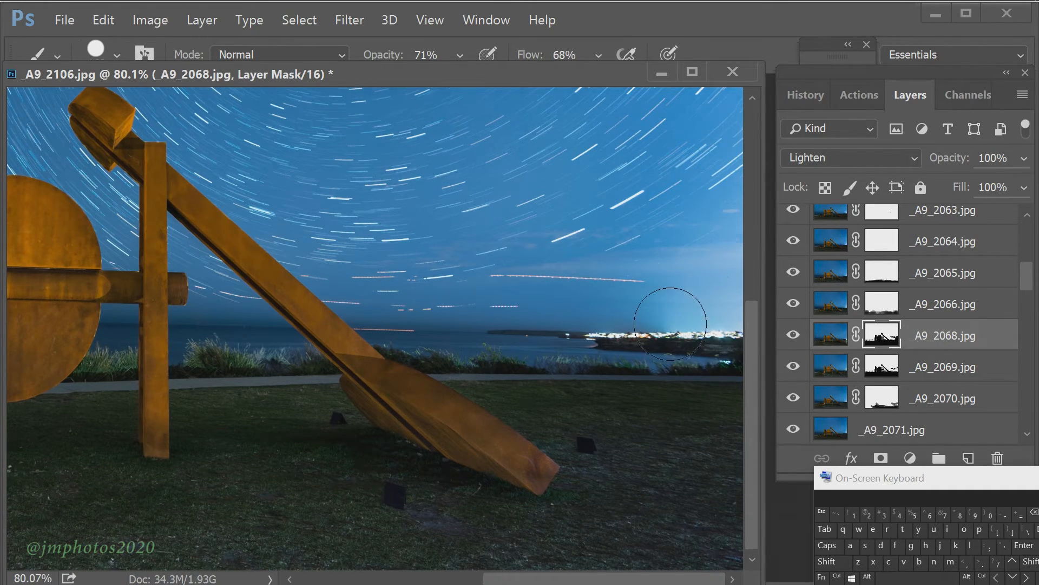
{"action": "scroll", "coordinate": [673, 314], "scroll_direction": "down", "scroll_amount": 3}
{"action": "scroll", "coordinate": [823, 329], "scroll_direction": "up", "scroll_amount": 2}
{"action": "left_click", "coordinate": [875, 305]}
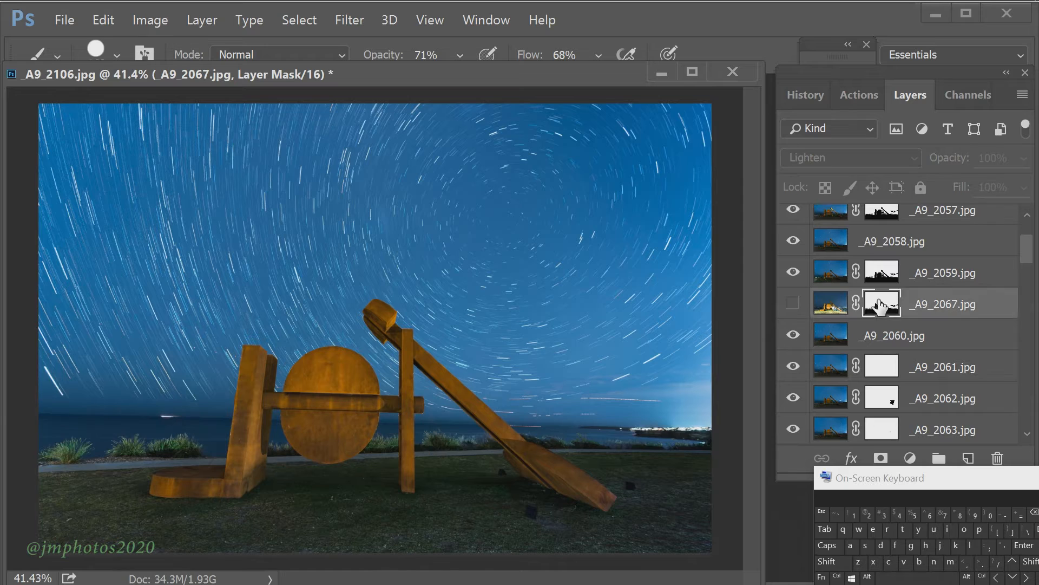
{"action": "scroll", "coordinate": [823, 277], "scroll_direction": "up", "scroll_amount": 1}
{"action": "left_click", "coordinate": [882, 251]}
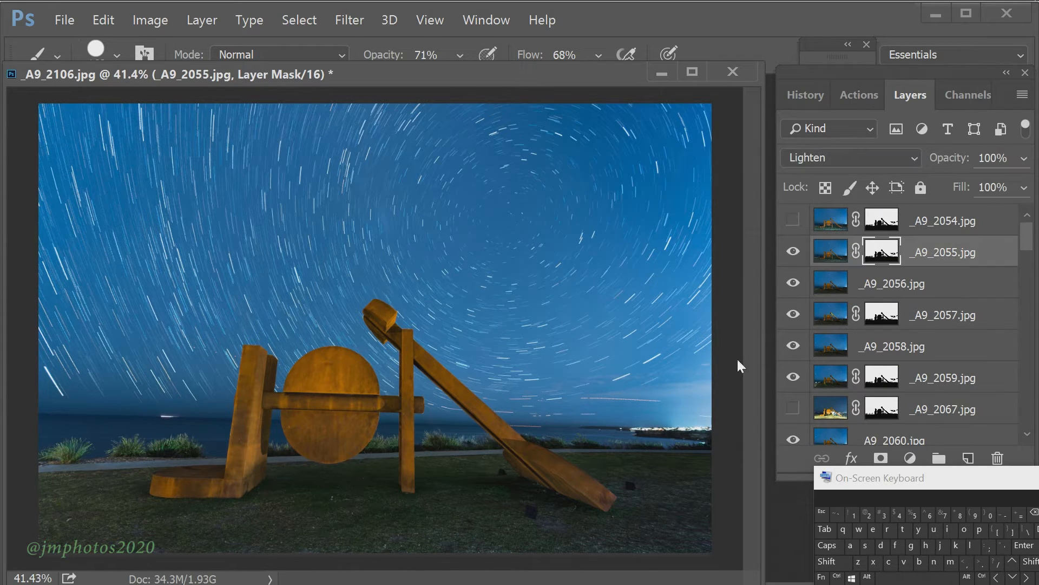
{"action": "left_click", "coordinate": [884, 220]}
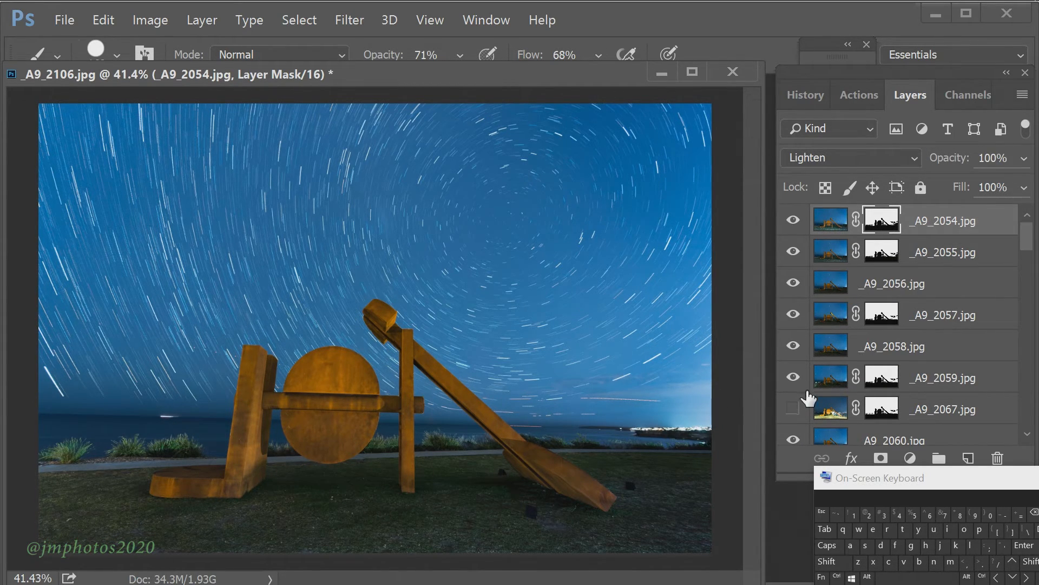
Show _A9_2067.jpg and move it down the layer stack to sit between _A9_2066.jpg and _A9_2068.jpg.
{"action": "left_click", "coordinate": [793, 407]}
{"action": "scroll", "coordinate": [801, 379], "scroll_direction": "down", "scroll_amount": 1}
{"action": "left_click", "coordinate": [952, 377]}
{"action": "scroll", "coordinate": [867, 377], "scroll_direction": "down", "scroll_amount": 2}
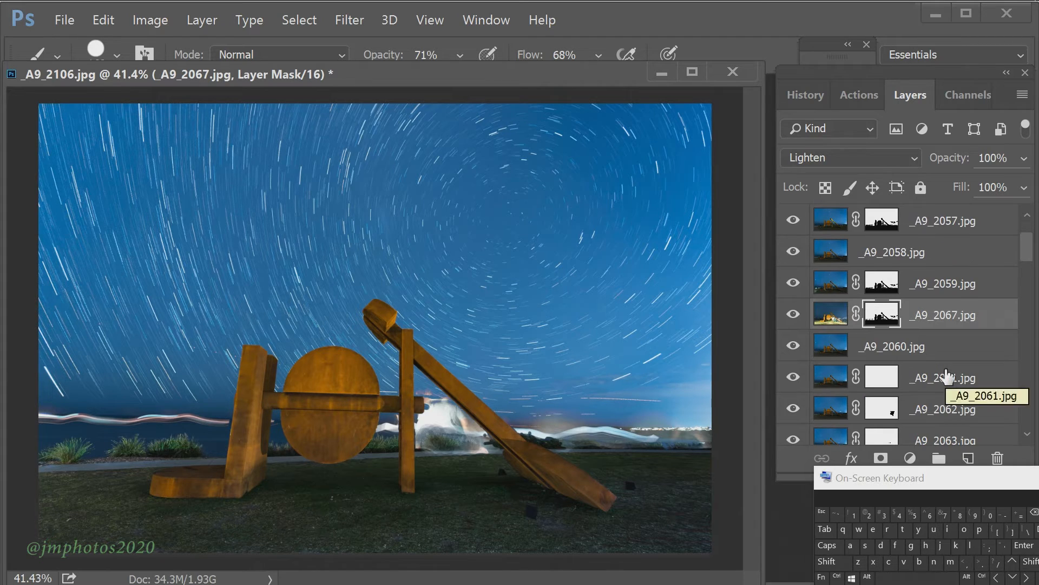
{"action": "scroll", "coordinate": [947, 373], "scroll_direction": "down", "scroll_amount": 1}
{"action": "left_click_drag", "start_coordinate": [972, 255], "coordinate": [978, 424]}
{"action": "scroll", "coordinate": [978, 400], "scroll_direction": "down", "scroll_amount": 2}
{"action": "left_click_drag", "start_coordinate": [977, 289], "coordinate": [978, 364]}
Brush the _A9_2067.jpg mask to hide the light trails behind and beyond the sculpture's slanted beam, and compare the layer on and off.
{"action": "left_click", "coordinate": [789, 347]}
{"action": "left_click", "coordinate": [792, 347]}
{"action": "left_click", "coordinate": [881, 346]}
{"action": "right_click", "coordinate": [642, 481]}
{"action": "left_click", "coordinate": [867, 305]}
{"action": "left_click", "coordinate": [631, 568]}
{"action": "mouse_move", "coordinate": [680, 446]}
{"action": "left_mouse_down"}
{"action": "mouse_move", "coordinate": [677, 432]}
{"action": "mouse_move", "coordinate": [708, 448]}
{"action": "mouse_move", "coordinate": [471, 483]}
{"action": "mouse_move", "coordinate": [704, 402]}
{"action": "mouse_move", "coordinate": [442, 472]}
{"action": "mouse_move", "coordinate": [444, 445]}
{"action": "mouse_move", "coordinate": [606, 420]}
{"action": "mouse_move", "coordinate": [355, 404]}
{"action": "mouse_move", "coordinate": [642, 421]}
{"action": "mouse_move", "coordinate": [489, 348]}
{"action": "left_mouse_up"}
{"action": "scroll", "coordinate": [422, 463], "scroll_direction": "up", "scroll_amount": 8}
{"action": "right_click", "coordinate": [469, 414]}
{"action": "left_click", "coordinate": [642, 305]}
{"action": "key", "text": "Return"}
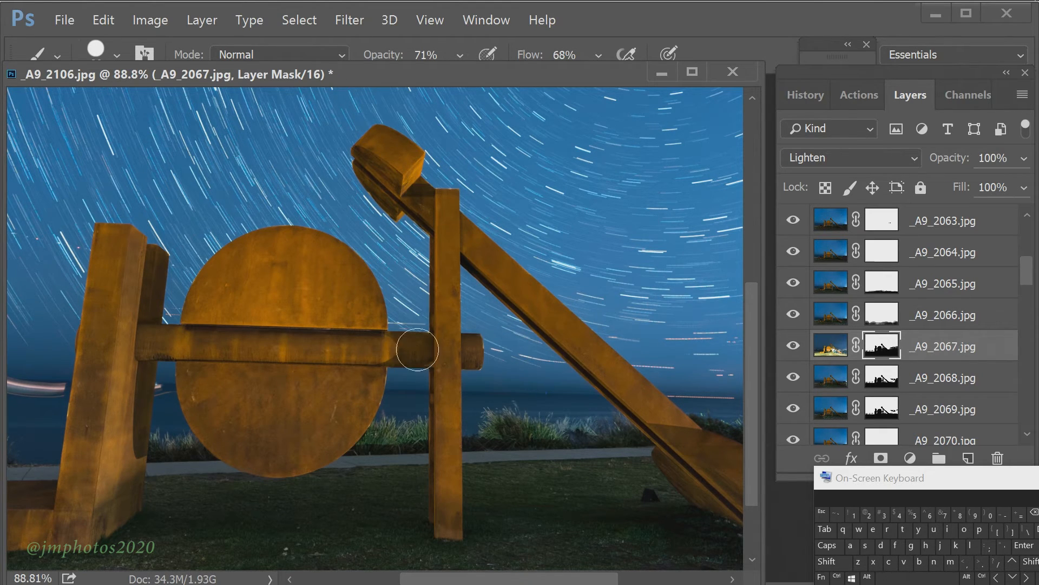
{"action": "left_click", "coordinate": [793, 348]}
{"action": "left_click", "coordinate": [793, 348]}
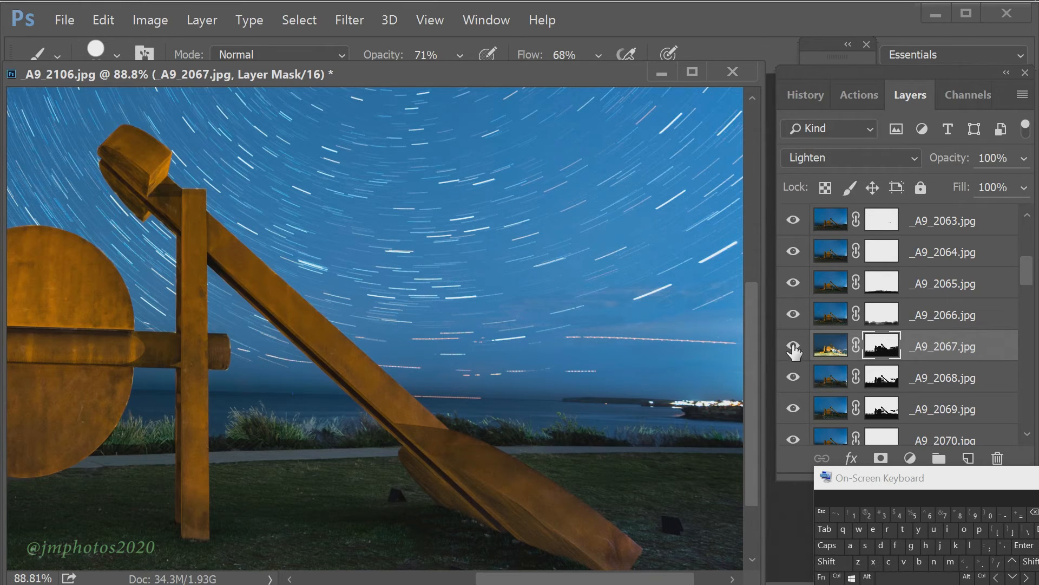
Mask out the wavy light trail along the sea on _A9_2067.jpg with the brush at 100% opacity and compare the layer on and off.
{"action": "key", "text": "ctrl+minus"}
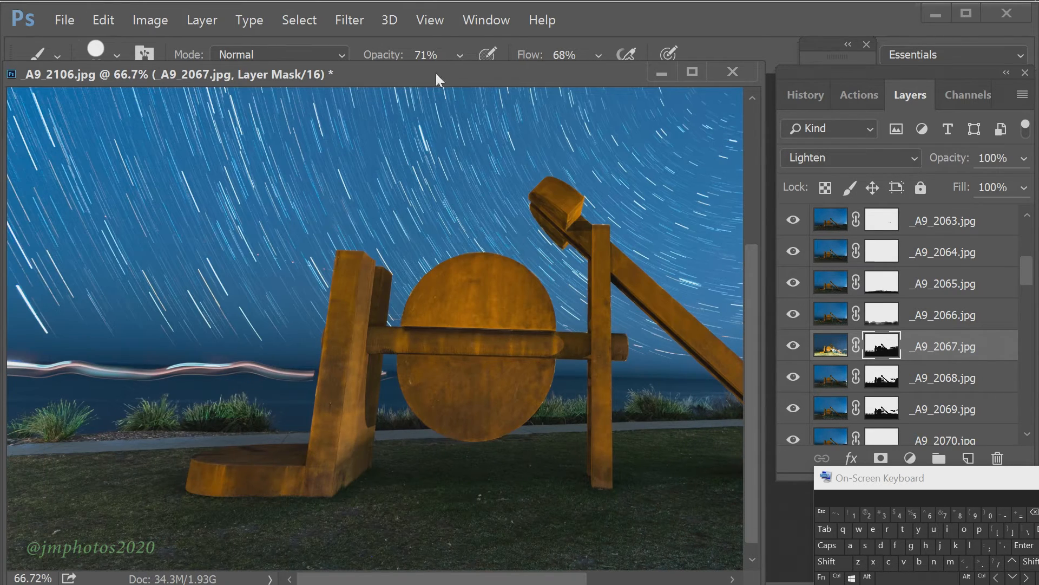
{"action": "left_click_drag", "start_coordinate": [413, 380], "coordinate": [28, 366]}
{"action": "left_click", "coordinate": [794, 346]}
{"action": "left_click", "coordinate": [793, 347]}
{"action": "scroll", "coordinate": [670, 360], "scroll_direction": "down", "scroll_amount": 6}
{"action": "scroll", "coordinate": [670, 359], "scroll_direction": "up", "scroll_amount": 2}
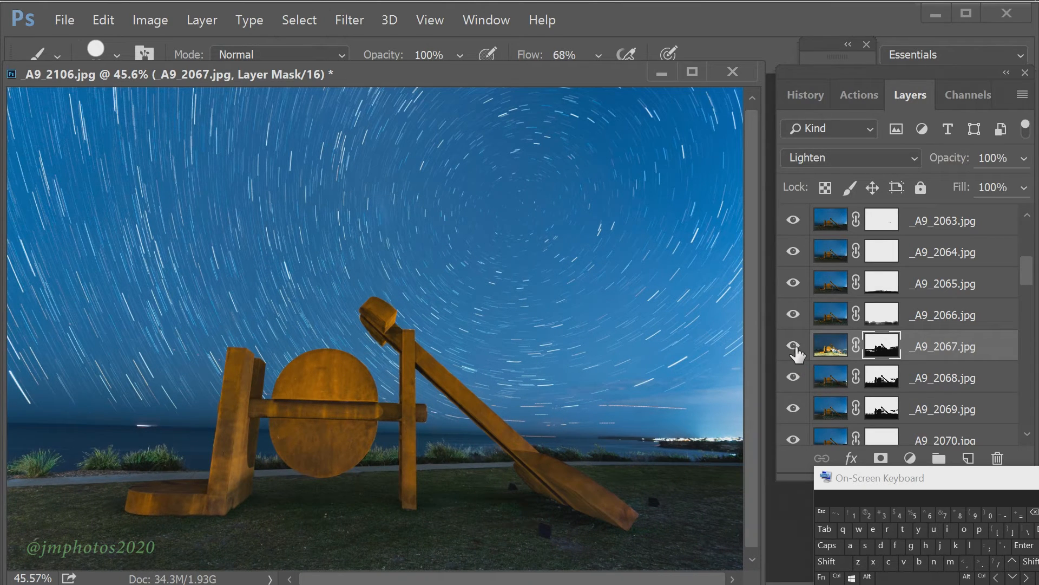
Close the on-screen keyboard and inspect the enlarged composite in full-screen view.
{"action": "scroll", "coordinate": [650, 386], "scroll_direction": "down", "scroll_amount": 1}
{"action": "left_click", "coordinate": [927, 548]}
{"action": "left_click_drag", "start_coordinate": [1027, 269], "coordinate": [1036, 226]}
{"action": "scroll", "coordinate": [737, 566], "scroll_direction": "up", "scroll_amount": 1}
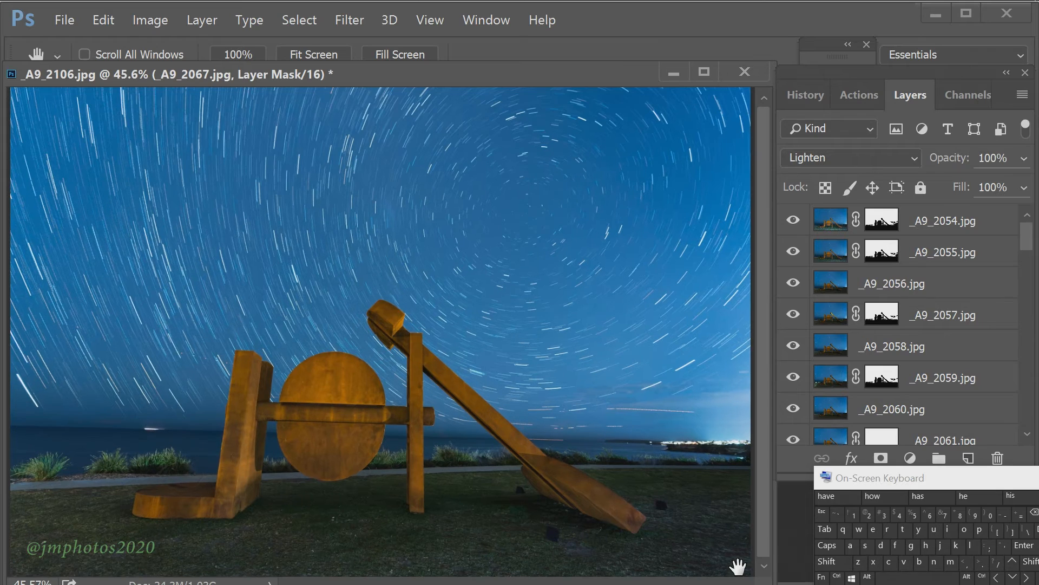
{"action": "left_click", "coordinate": [995, 482]}
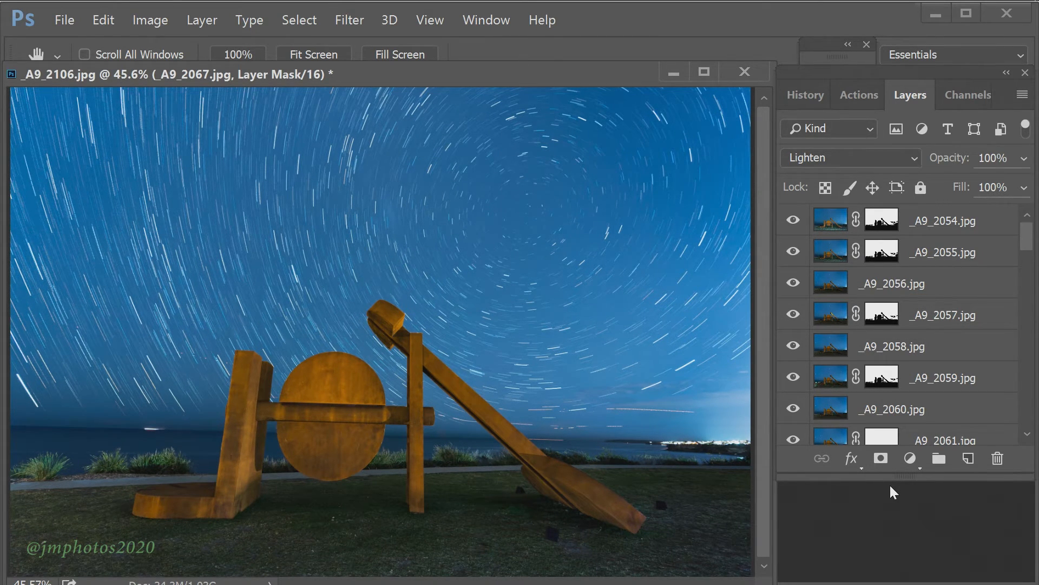
{"action": "key", "text": "f"}
{"action": "key", "text": "f"}
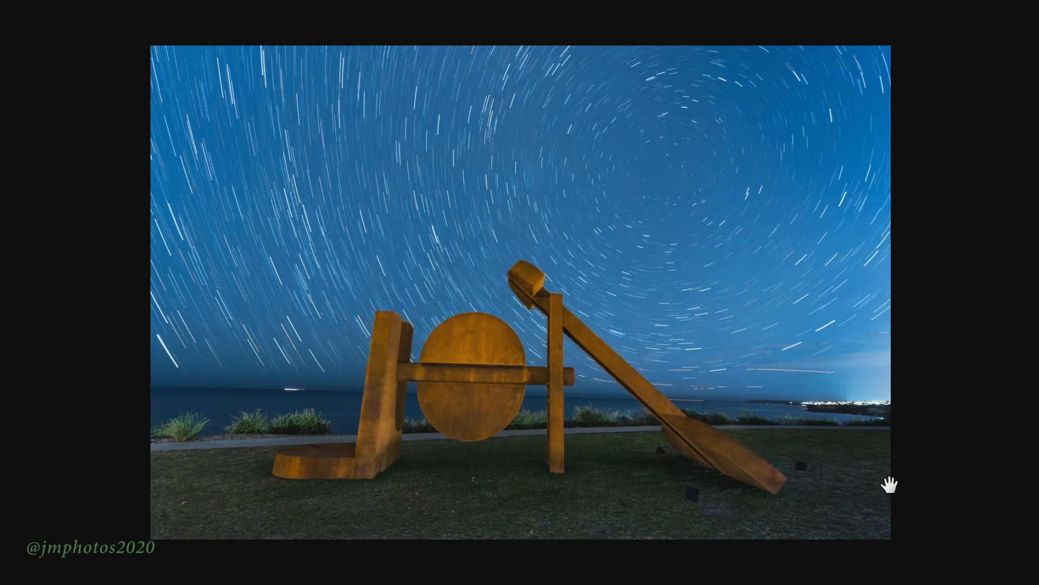
{"action": "key", "text": "ctrl+plus"}
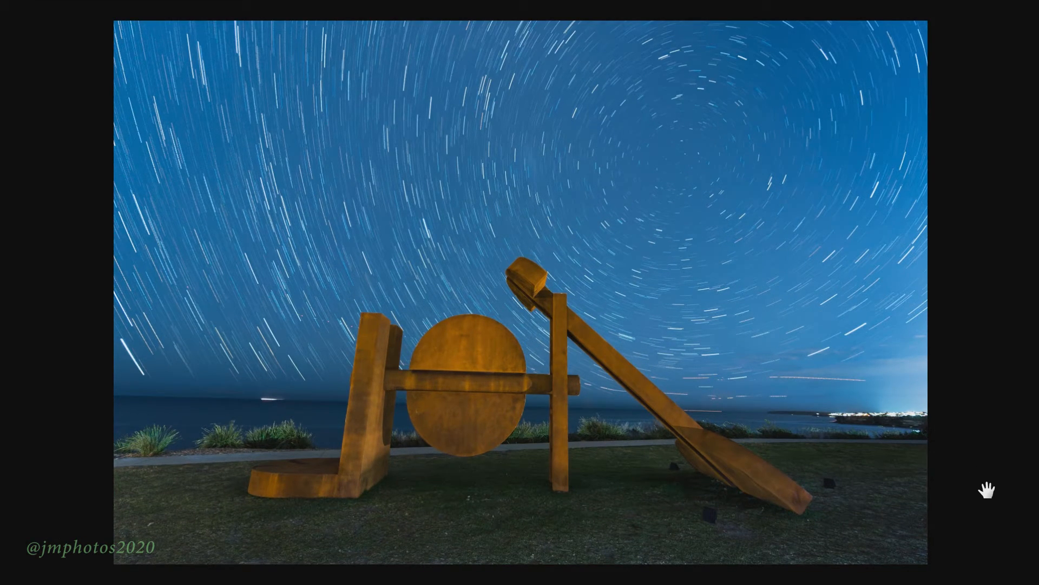
{"action": "key", "text": "ctrl+plus"}
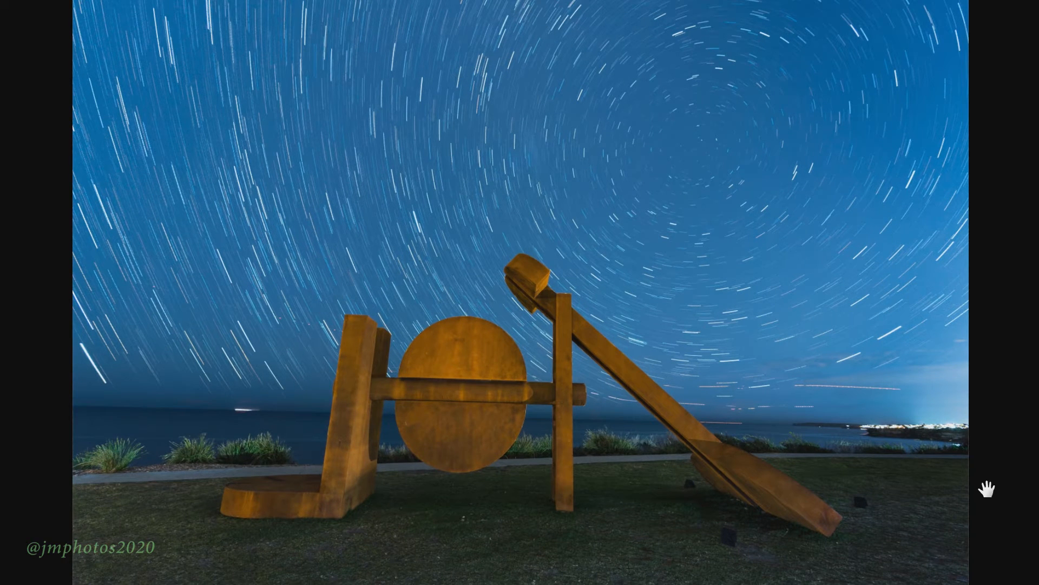
{"action": "left_click_drag", "start_coordinate": [928, 489], "coordinate": [932, 498]}
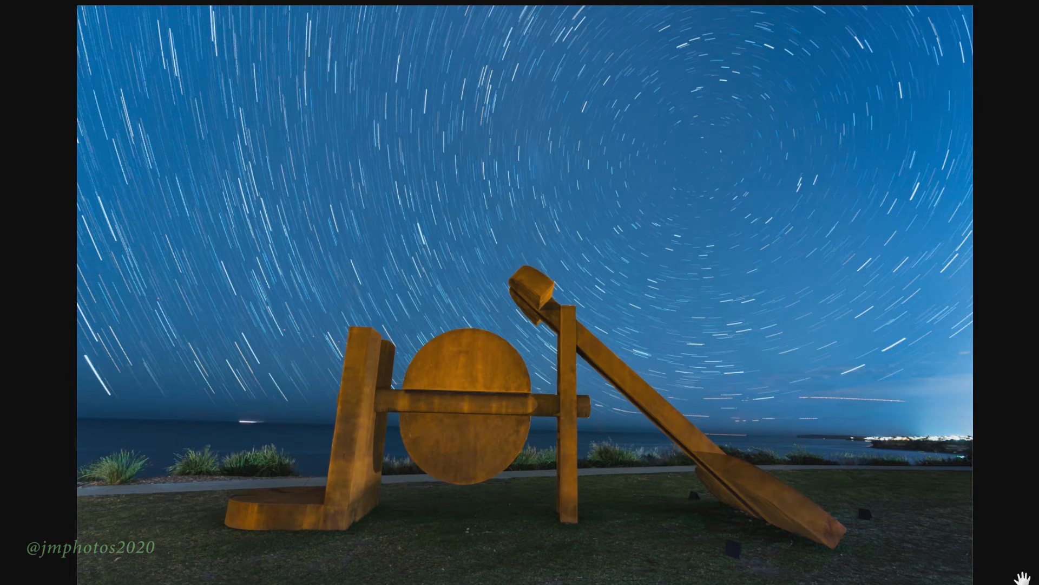
{"action": "key", "text": "f"}
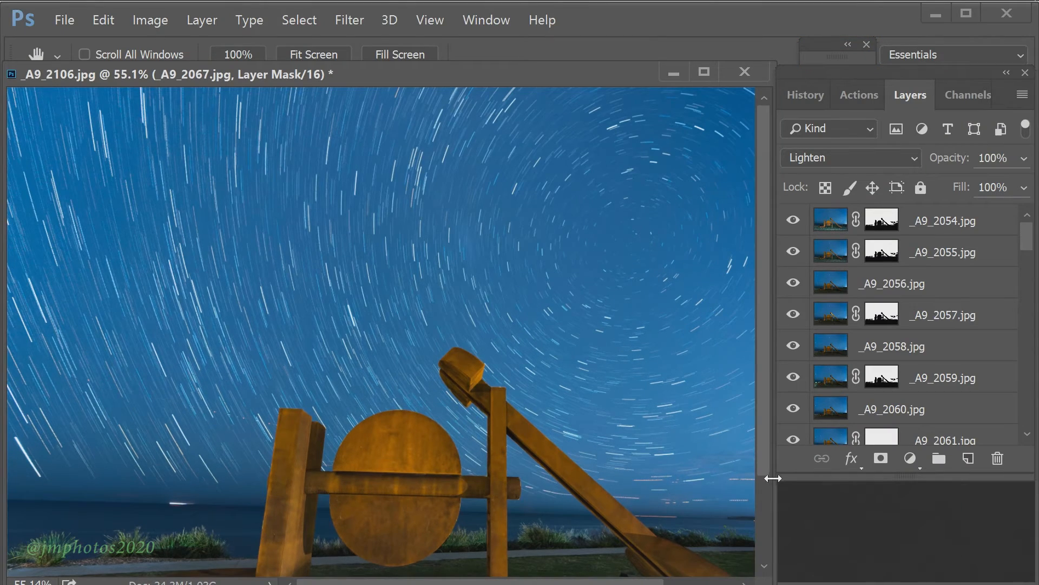
{"action": "key", "text": "m"}
{"action": "mouse_move", "coordinate": [777, 583]}
{"action": "left_mouse_down"}
{"action": "mouse_move", "coordinate": [784, 559]}
{"action": "mouse_move", "coordinate": [783, 575]}
{"action": "left_mouse_up"}
{"action": "scroll", "coordinate": [717, 525], "scroll_direction": "down", "scroll_amount": 3}
{"action": "scroll", "coordinate": [717, 525], "scroll_direction": "up", "scroll_amount": 1}
{"action": "key", "text": "ctrl+a"}
{"action": "left_click_drag", "start_coordinate": [544, 494], "coordinate": [535, 346]}
{"action": "key", "text": "ctrl+d"}
{"action": "scroll", "coordinate": [535, 347], "scroll_direction": "down", "scroll_amount": 1}
Flatten the image and start recording a new action named Action 55.
{"action": "left_click", "coordinate": [202, 19]}
{"action": "left_click", "coordinate": [319, 557]}
{"action": "left_click", "coordinate": [859, 95]}
{"action": "scroll", "coordinate": [981, 303], "scroll_direction": "down", "scroll_amount": 3}
{"action": "left_click", "coordinate": [966, 419]}
{"action": "key", "text": "Return"}
Select the whole image and rotate it by -0.71 degrees with Free Transform to level the horizon.
{"action": "key", "text": "ctrl+a"}
{"action": "key", "text": "ctrl+t"}
{"action": "left_click", "coordinate": [507, 53]}
{"action": "type", "text": "-0.28"}
{"action": "key", "text": "Return"}
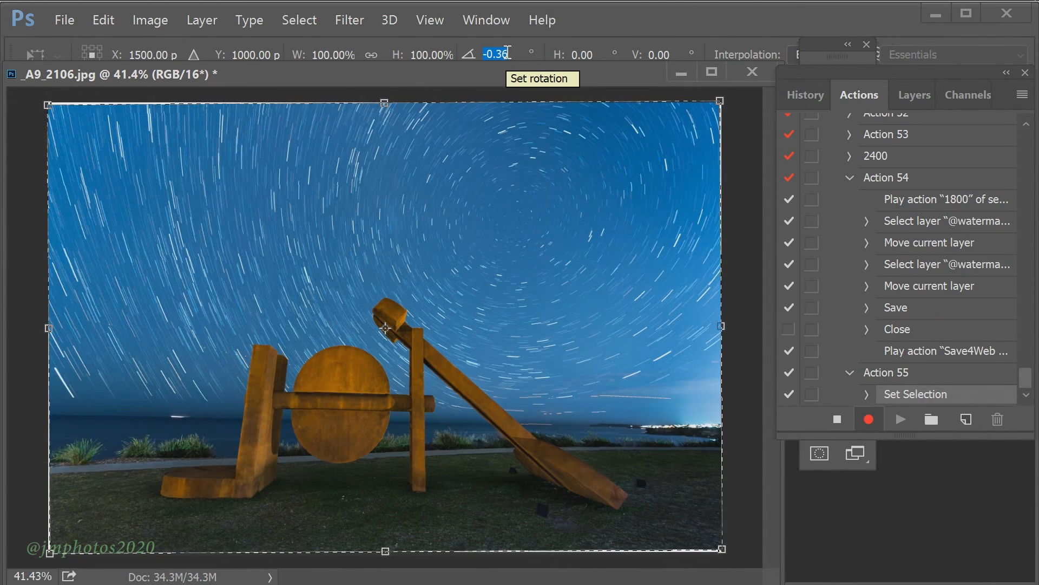
{"action": "type", "text": "-0.35"}
{"action": "key", "text": "Return"}
{"action": "left_click_drag", "start_coordinate": [776, 580], "coordinate": [758, 411]}
{"action": "type", "text": "-0.71"}
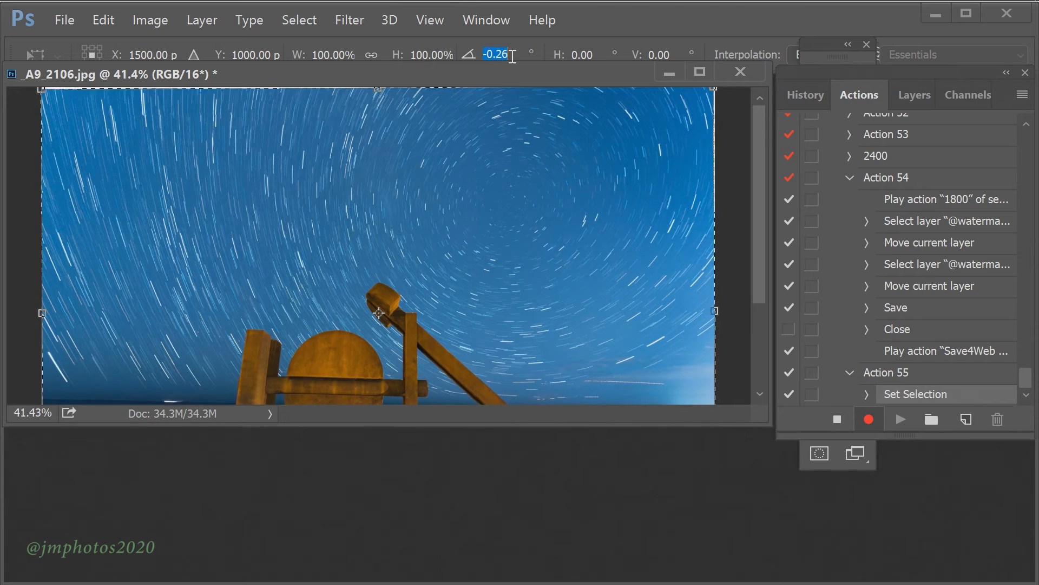
{"action": "key", "text": "Return"}
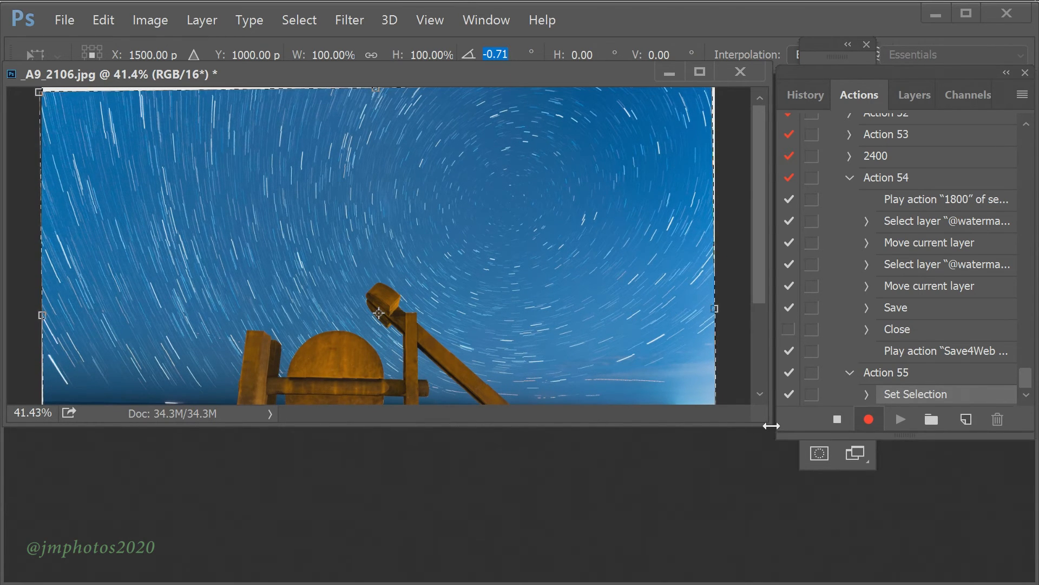
{"action": "left_click_drag", "start_coordinate": [768, 427], "coordinate": [779, 581]}
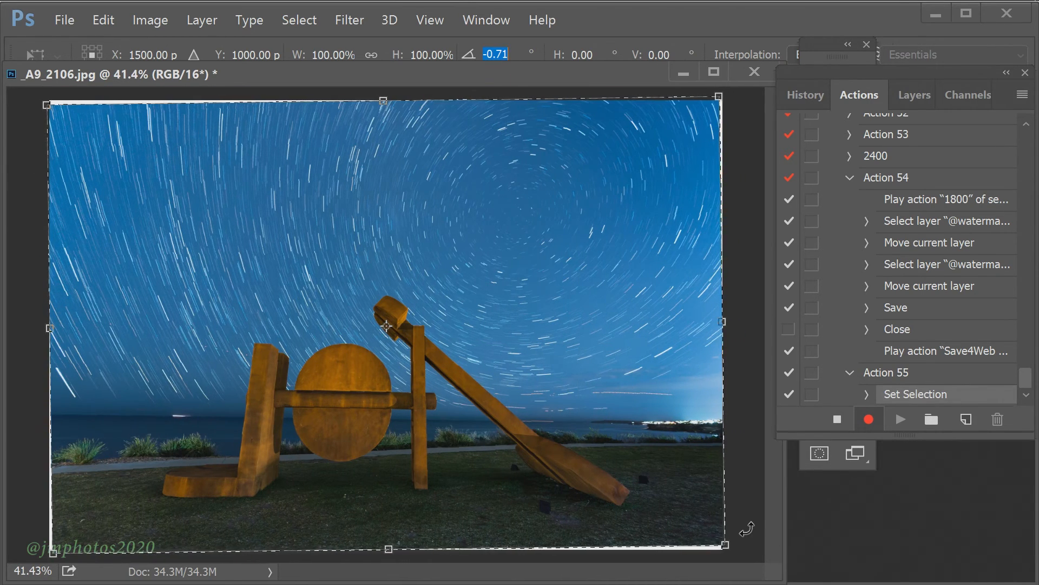
{"action": "key", "text": "Return"}
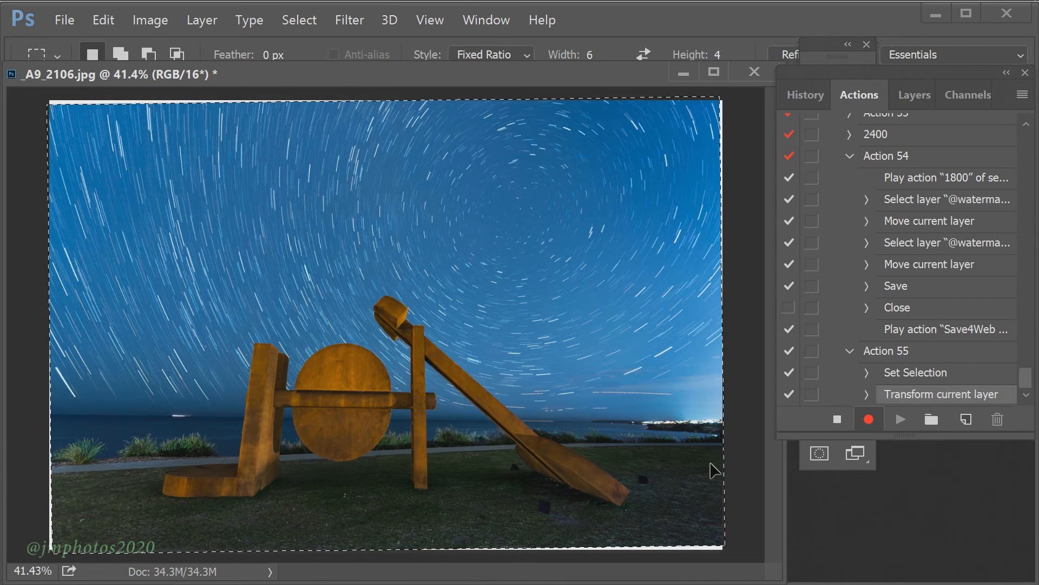
Select the whole canvas, shift the selection inside the white edge wedges, crop to it on both sides, and deselect.
{"action": "key", "text": "ctrl+d"}
{"action": "key", "text": "ctrl+a"}
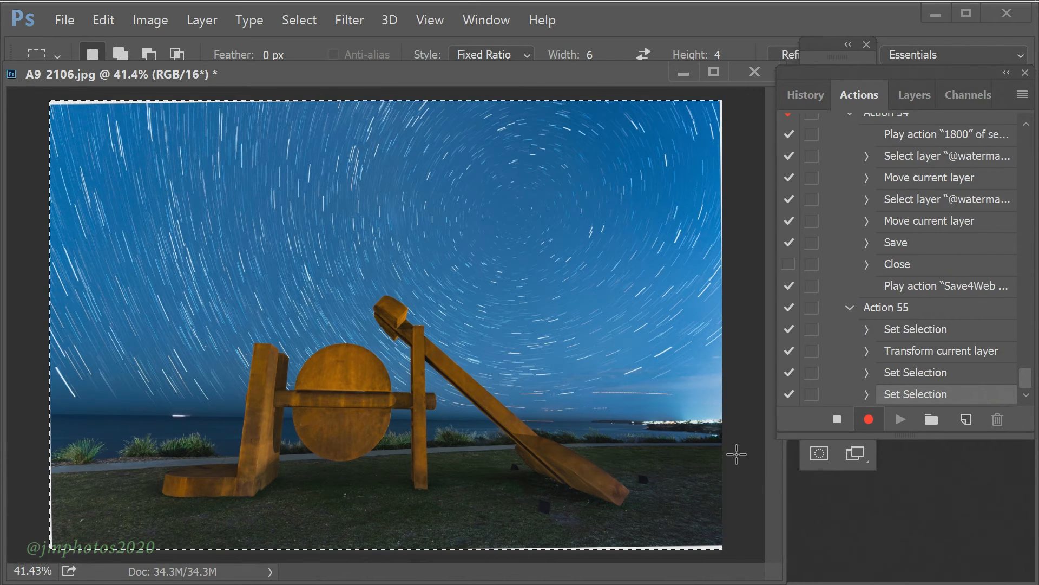
{"action": "left_click", "coordinate": [374, 571]}
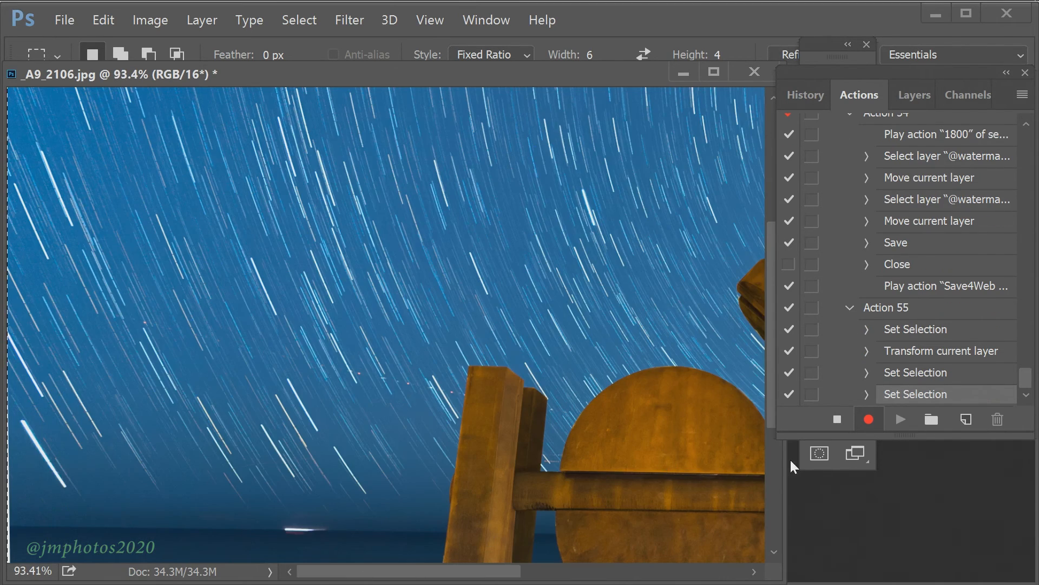
{"action": "left_click_drag", "start_coordinate": [771, 352], "coordinate": [770, 237]}
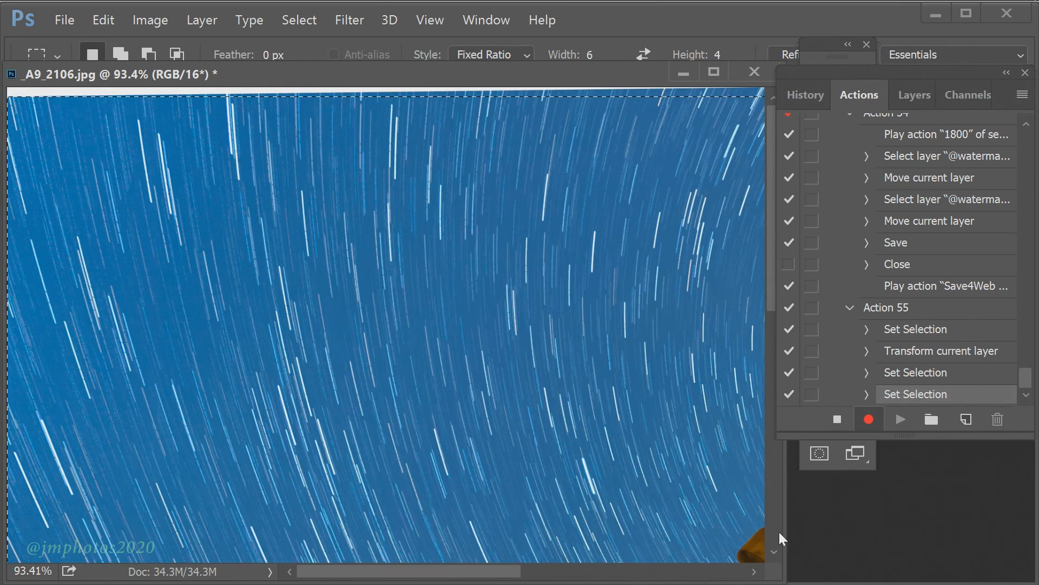
{"action": "left_click", "coordinate": [772, 535]}
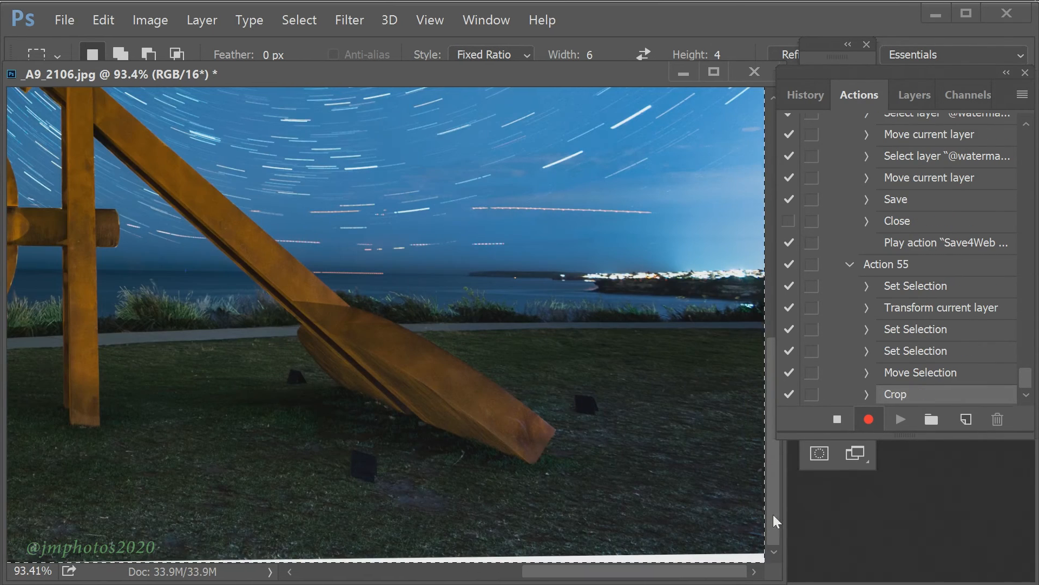
{"action": "scroll", "coordinate": [773, 515], "scroll_direction": "up", "scroll_amount": 10}
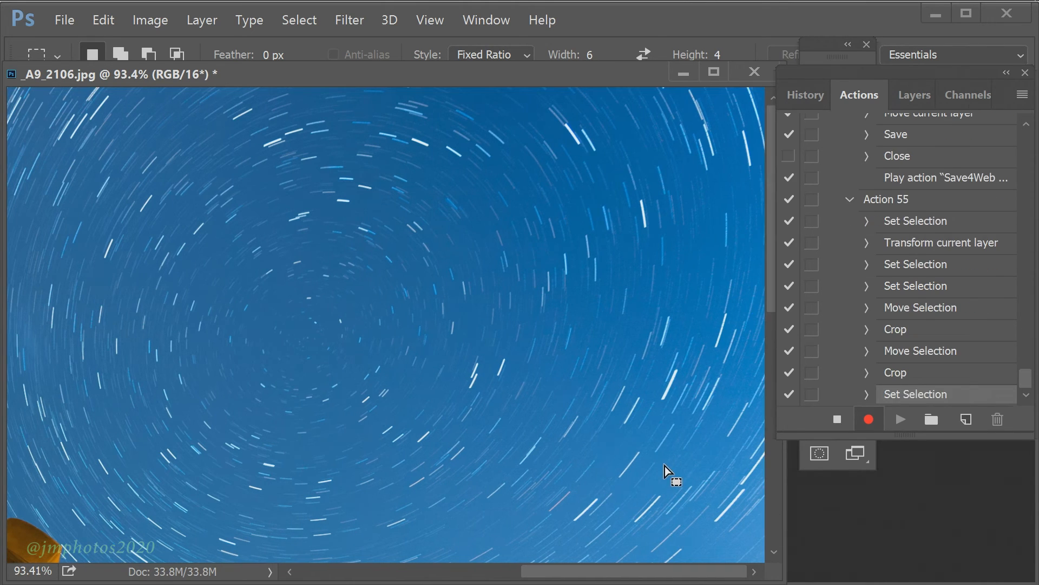
Resize the Spot Healing Brush and retouch the bottom edge and small blemishes in the foreground of the cropped image.
{"action": "key", "text": "j"}
{"action": "scroll", "coordinate": [767, 514], "scroll_direction": "down", "scroll_amount": 10}
{"action": "right_click", "coordinate": [692, 335]}
{"action": "left_click_drag", "start_coordinate": [692, 341], "coordinate": [720, 342]}
{"action": "mouse_move", "coordinate": [601, 557]}
{"action": "left_mouse_down"}
{"action": "mouse_move", "coordinate": [758, 556]}
{"action": "mouse_move", "coordinate": [11, 562]}
{"action": "left_mouse_up"}
{"action": "left_click_drag", "start_coordinate": [565, 568], "coordinate": [524, 568]}
{"action": "left_click_drag", "start_coordinate": [494, 459], "coordinate": [508, 479]}
{"action": "left_click_drag", "start_coordinate": [595, 575], "coordinate": [636, 575]}
{"action": "left_click_drag", "start_coordinate": [587, 402], "coordinate": [600, 407]}
{"action": "left_click_drag", "start_coordinate": [297, 375], "coordinate": [310, 379]}
{"action": "left_click_drag", "start_coordinate": [546, 572], "coordinate": [319, 572]}
{"action": "scroll", "coordinate": [347, 503], "scroll_direction": "down", "scroll_amount": 9}
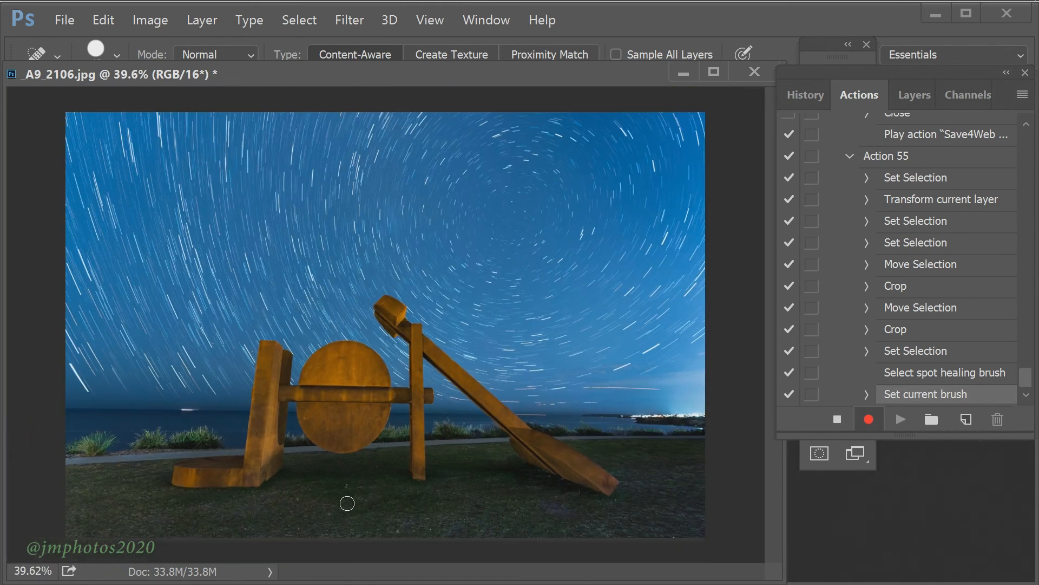
{"action": "scroll", "coordinate": [347, 503], "scroll_direction": "up", "scroll_amount": 1}
{"action": "key", "text": "m"}
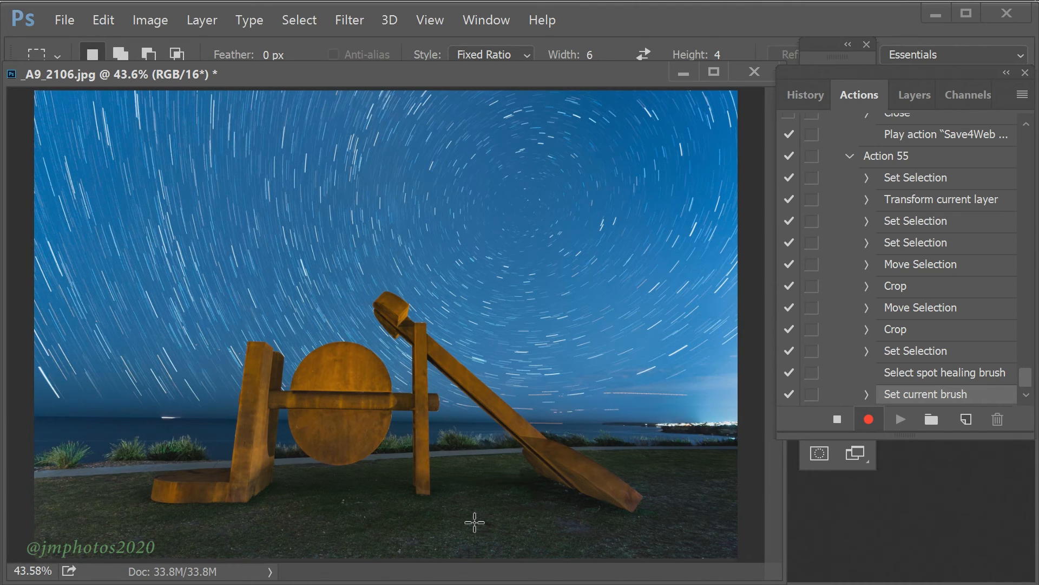
Apply Shadows/Highlights with shadows amount 11%, tone 29% and radius 67 px, comparing the preview before accepting.
{"action": "key", "text": "ctrl+shift+h"}
{"action": "left_click_drag", "start_coordinate": [398, 28], "coordinate": [774, 21]}
{"action": "left_click_drag", "start_coordinate": [793, 83], "coordinate": [799, 84]}
{"action": "mouse_move", "coordinate": [801, 111]}
{"action": "left_mouse_down"}
{"action": "mouse_move", "coordinate": [827, 112]}
{"action": "mouse_move", "coordinate": [814, 113]}
{"action": "left_mouse_up"}
{"action": "mouse_move", "coordinate": [816, 139]}
{"action": "left_mouse_down"}
{"action": "mouse_move", "coordinate": [843, 140]}
{"action": "mouse_move", "coordinate": [821, 140]}
{"action": "left_mouse_up"}
{"action": "left_click", "coordinate": [1033, 218]}
{"action": "left_click", "coordinate": [1034, 216]}
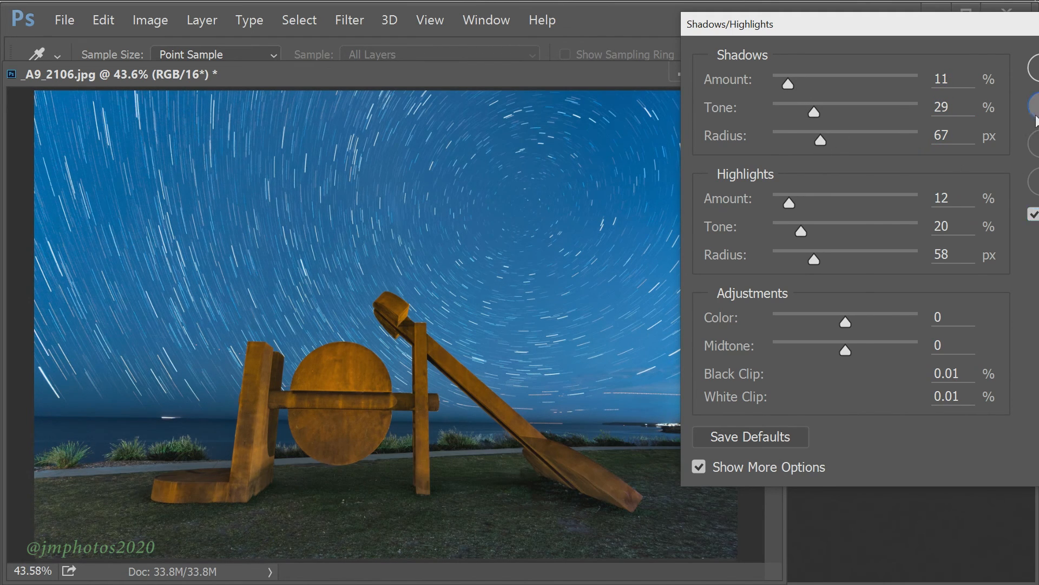
{"action": "key", "text": "Return"}
Apply Levels with the white input at 225, slightly brighter midtones and a slightly raised black point, comparing the preview.
{"action": "key", "text": "ctrl+l"}
{"action": "left_click_drag", "start_coordinate": [868, 290], "coordinate": [834, 291]}
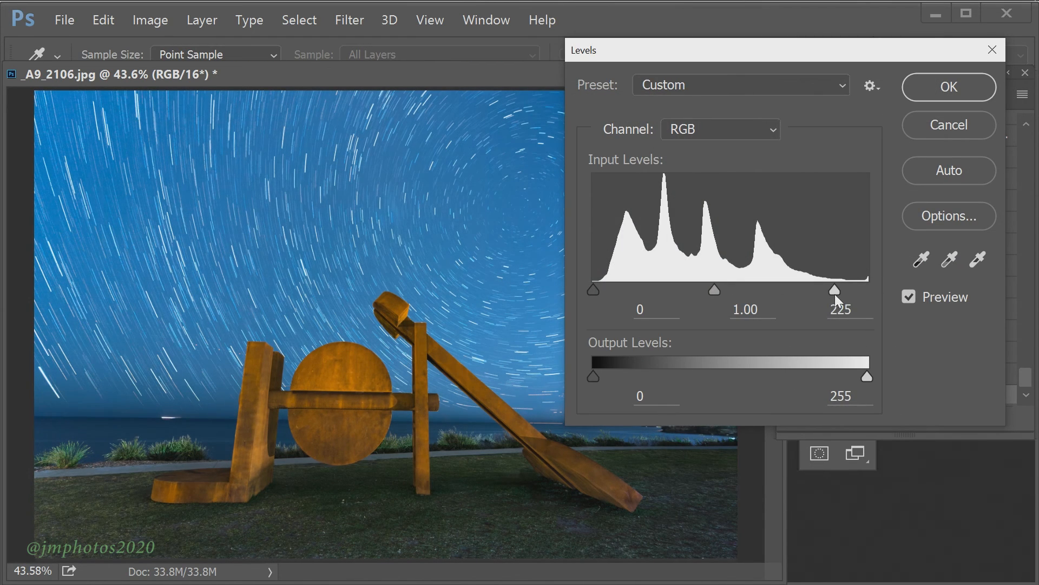
{"action": "left_click", "coordinate": [908, 297]}
{"action": "left_click", "coordinate": [907, 298]}
{"action": "left_click_drag", "start_coordinate": [714, 295], "coordinate": [711, 295]}
{"action": "left_click_drag", "start_coordinate": [595, 291], "coordinate": [600, 291]}
{"action": "left_click", "coordinate": [909, 296]}
{"action": "left_click", "coordinate": [909, 297]}
{"action": "left_click", "coordinate": [949, 87]}
Inspect the tonally adjusted star-trail image enlarged in full-screen view.
{"action": "key", "text": "f"}
{"action": "key", "text": "f"}
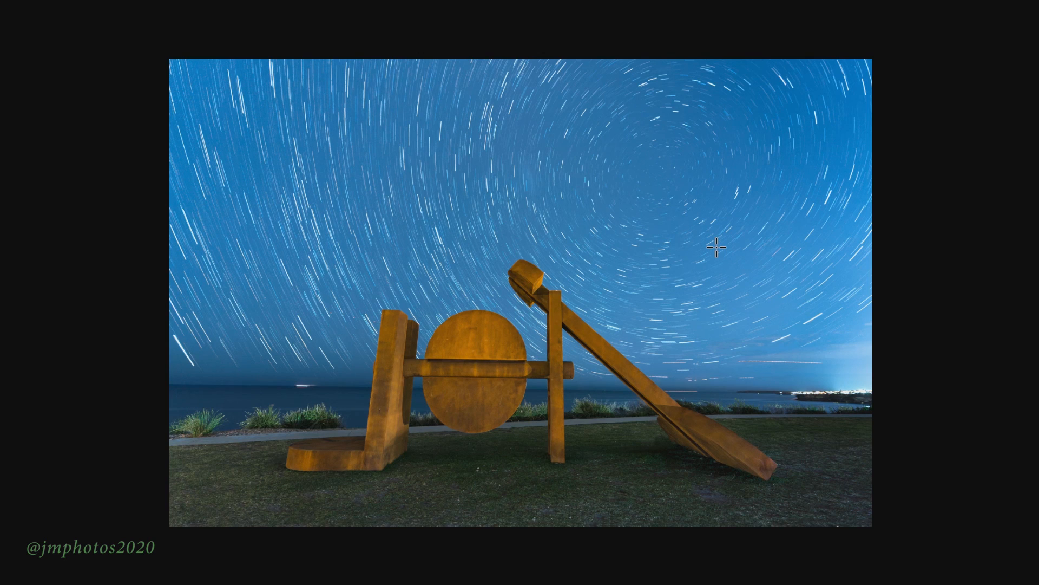
{"action": "scroll", "coordinate": [716, 247], "scroll_direction": "up", "scroll_amount": 2}
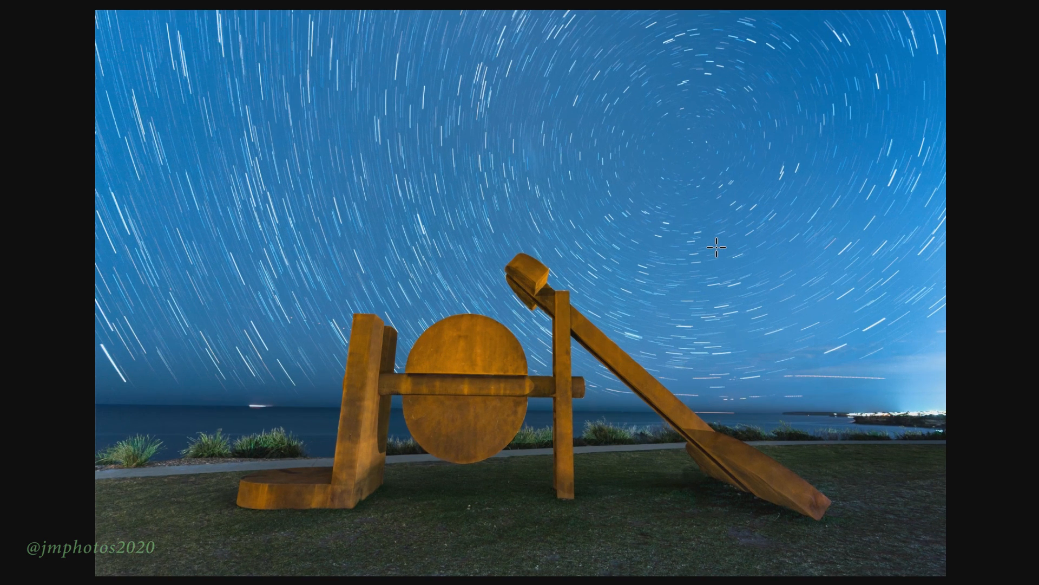